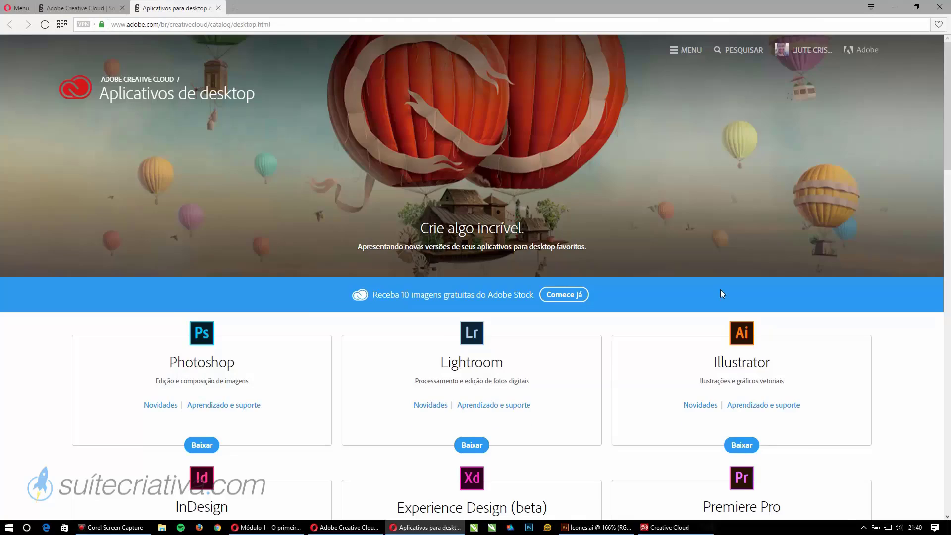
{"action": "scroll", "coordinate": [539, 242], "scroll_direction": "down", "scroll_amount": 4}
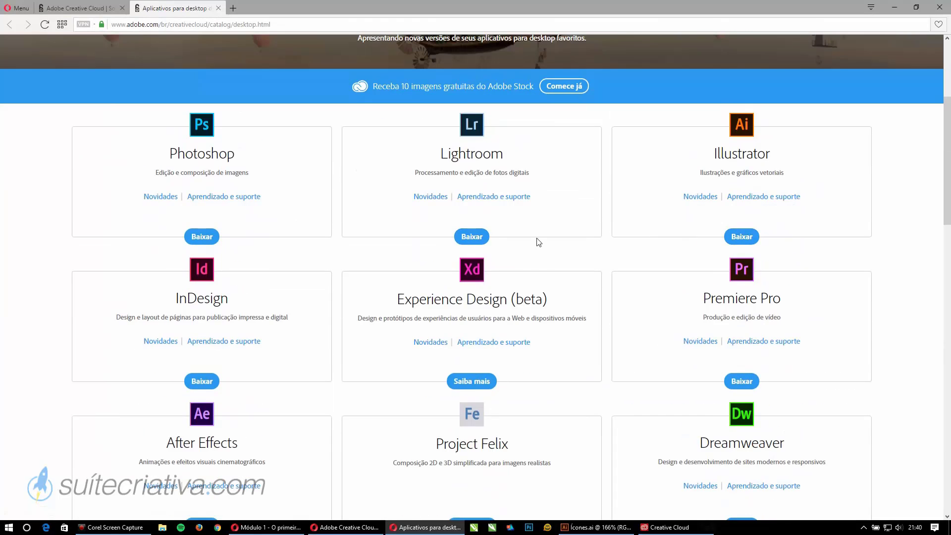
{"action": "left_click", "coordinate": [741, 237]}
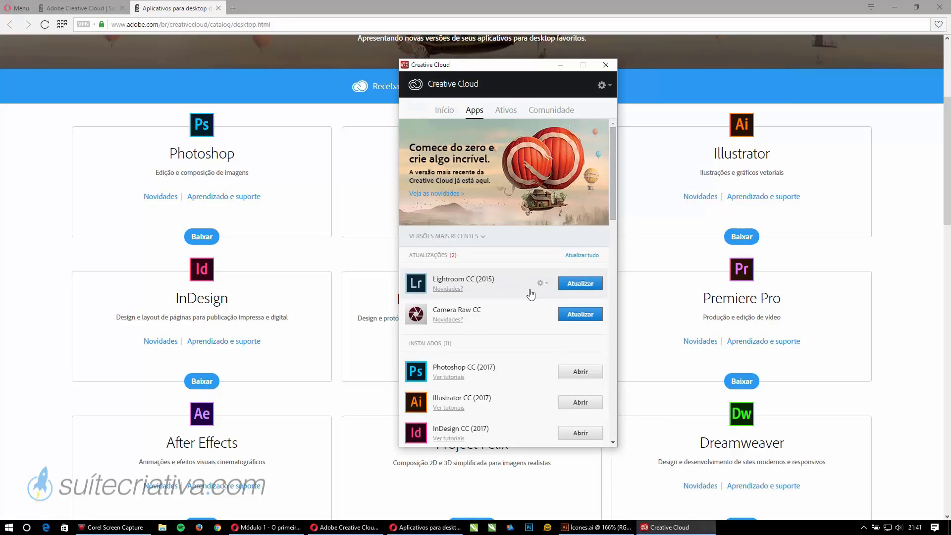
{"action": "left_click", "coordinate": [602, 85]}
{"action": "left_click", "coordinate": [604, 192]}
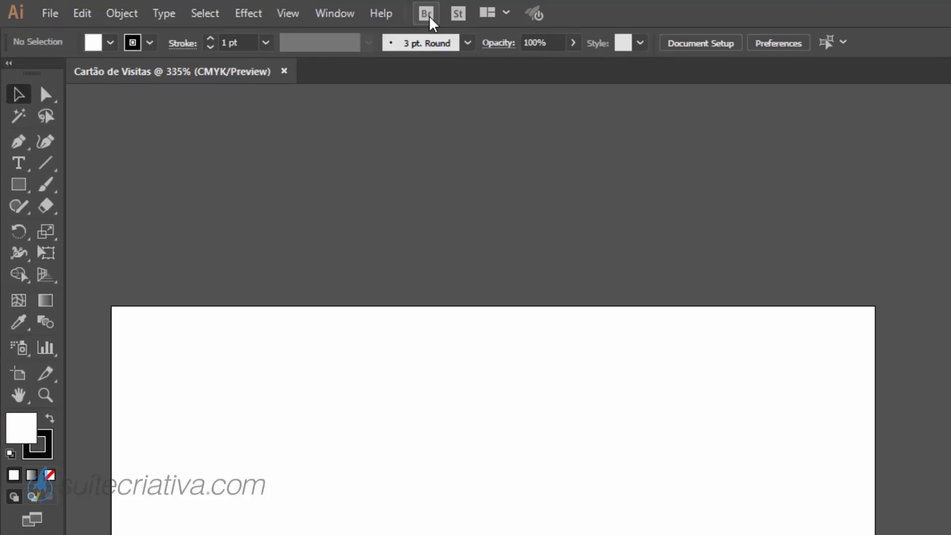
Step: Enable GPU performance so the business card document uses GPU preview
{"action": "left_click", "coordinate": [506, 13]}
{"action": "left_click", "coordinate": [534, 14]}
{"action": "left_click", "coordinate": [228, 114]}
{"action": "left_click", "coordinate": [502, 512]}
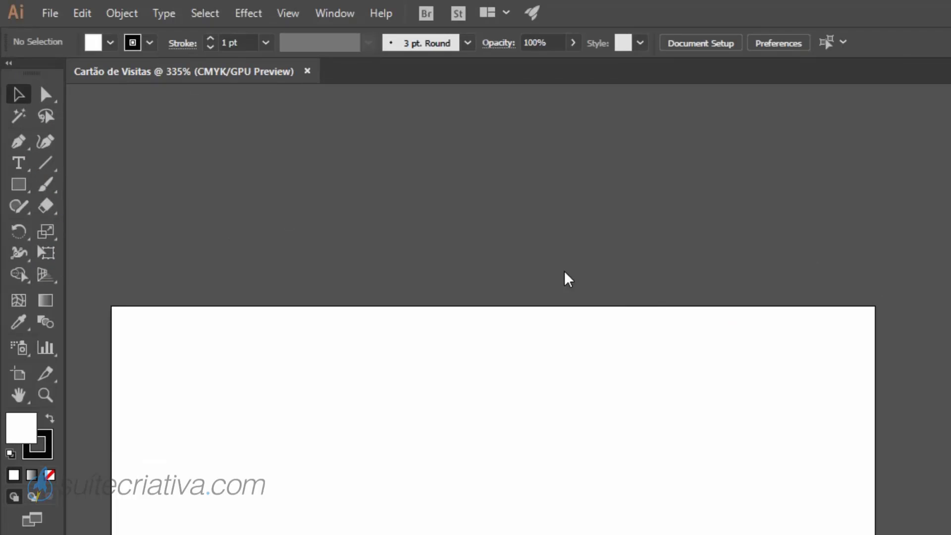
Step: Try the Automation workspace in place of Essentials
{"action": "left_click", "coordinate": [689, 12]}
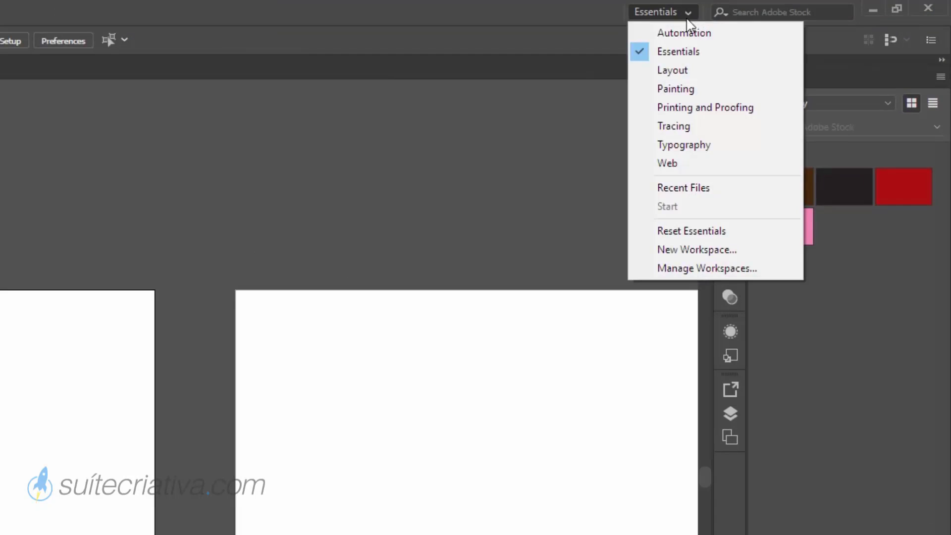
{"action": "left_click", "coordinate": [683, 33]}
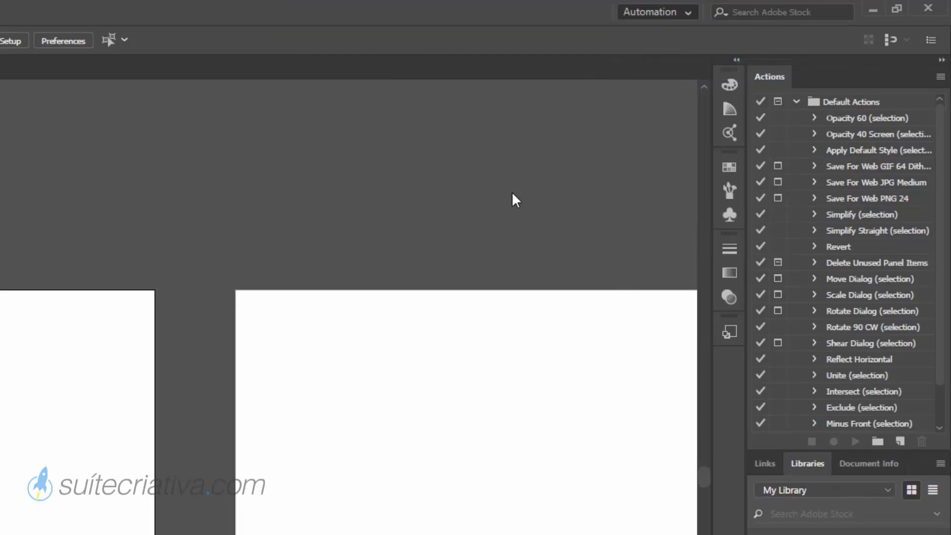
{"action": "left_click", "coordinate": [683, 231]}
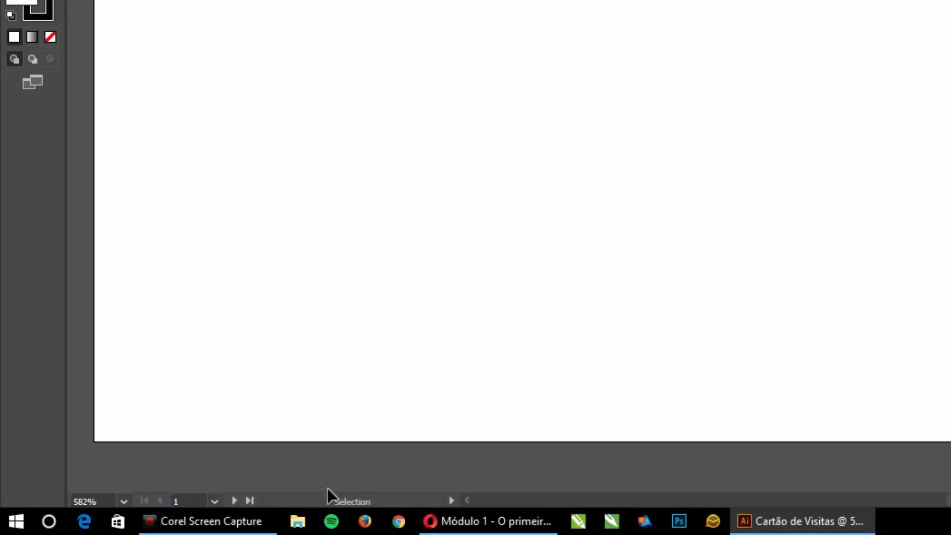
{"action": "left_click", "coordinate": [180, 514]}
{"action": "left_click", "coordinate": [205, 504]}
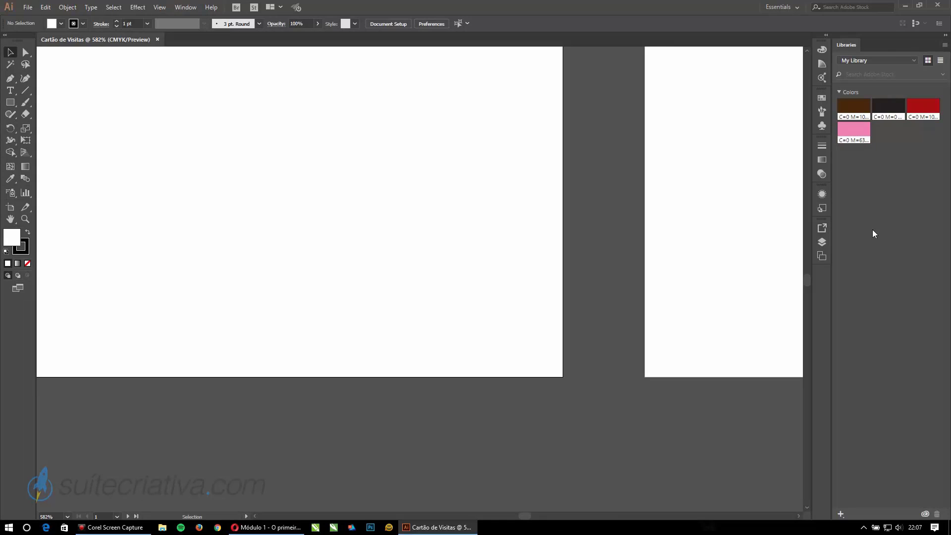
{"action": "left_click", "coordinate": [822, 97]}
{"action": "left_click", "coordinate": [430, 316]}
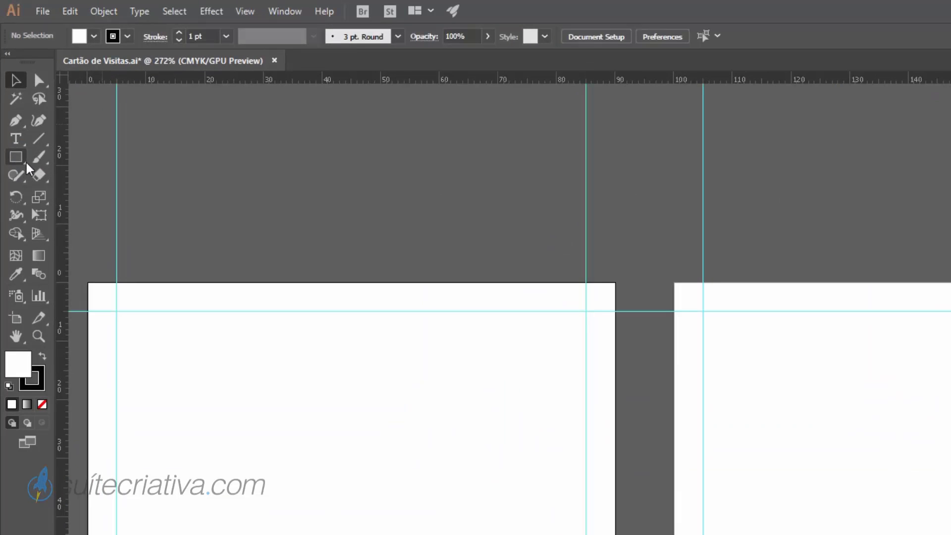
Step: Detach the shape tools into a floating palette and try drawing a rectangle on the first artboard
{"action": "left_click_drag", "start_coordinate": [10, 102], "coordinate": [236, 136]}
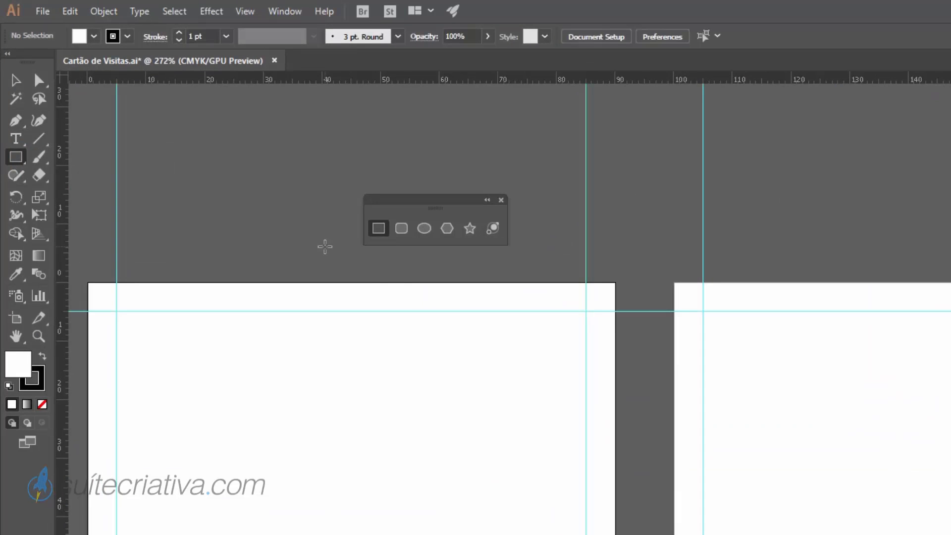
{"action": "left_click_drag", "start_coordinate": [164, 333], "coordinate": [334, 397]}
{"action": "key", "text": "ctrl+z"}
Step: Practise drawing squares outward from their centre on the first artboard, starting with one about 29 mm wide
{"action": "left_click_drag", "start_coordinate": [250, 368], "coordinate": [422, 534]}
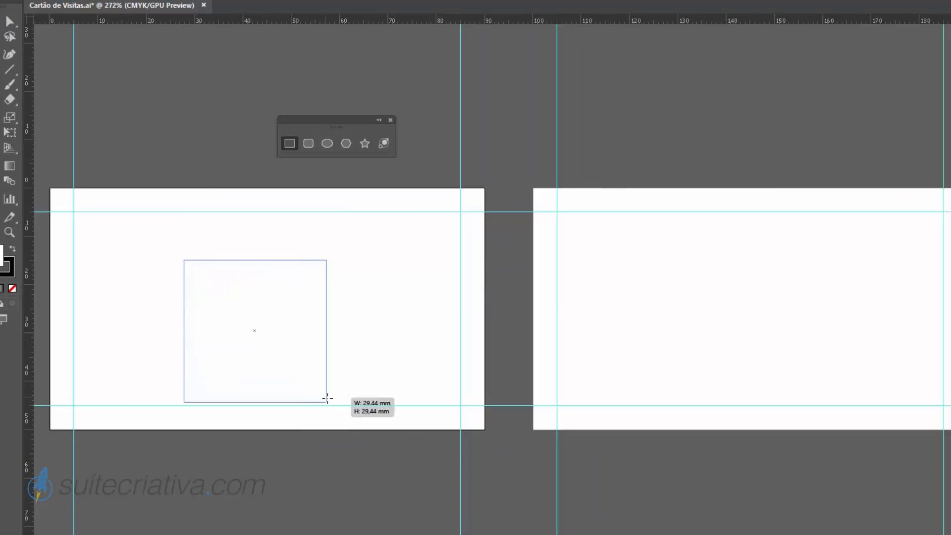
{"action": "left_click_drag", "start_coordinate": [309, 268], "coordinate": [275, 297]}
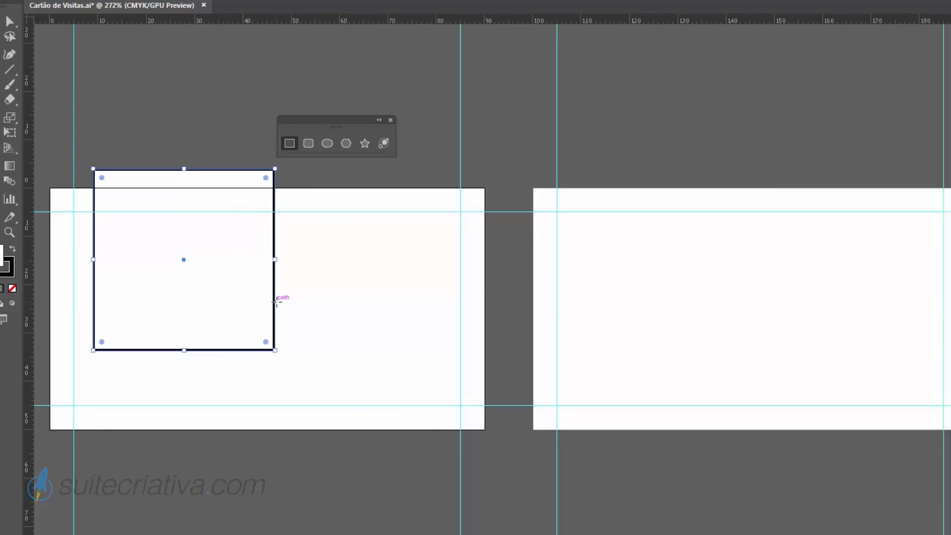
{"action": "left_click", "coordinate": [266, 309]}
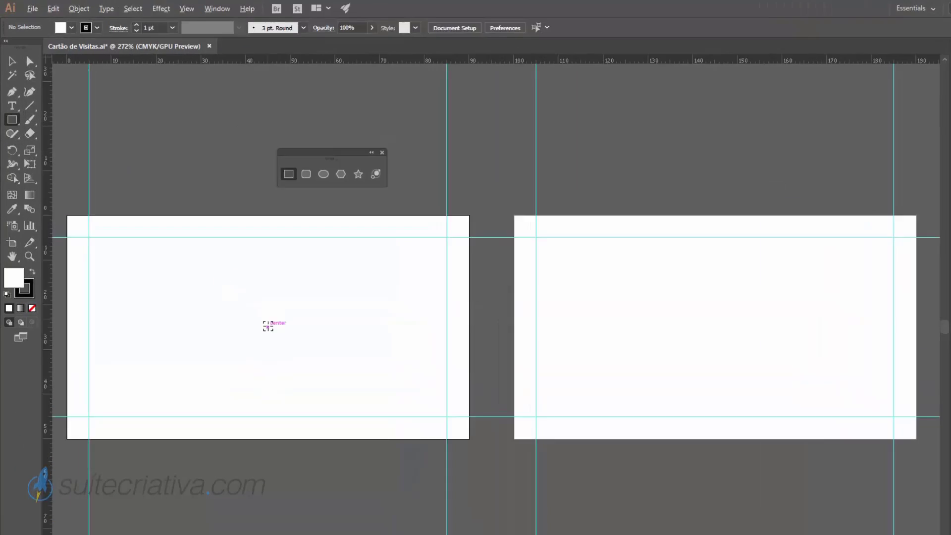
Step: Create a rectangle with exact dimensions of 90 mm width and 50 mm height
{"action": "left_click", "coordinate": [228, 280]}
{"action": "type", "text": "90"}
{"action": "key", "text": "Tab"}
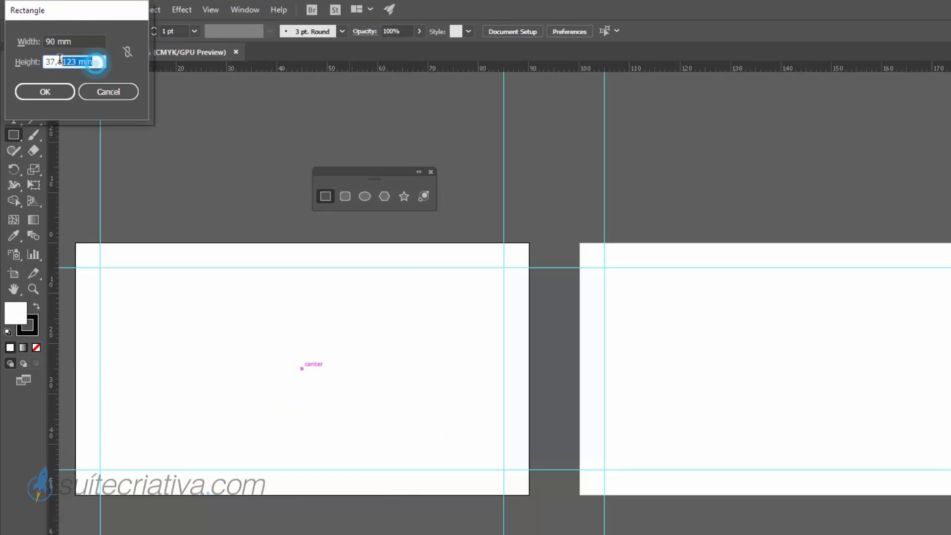
{"action": "type", "text": "50"}
{"action": "key", "text": "Return"}
{"action": "key", "text": "v"}
{"action": "left_click", "coordinate": [812, 361]}
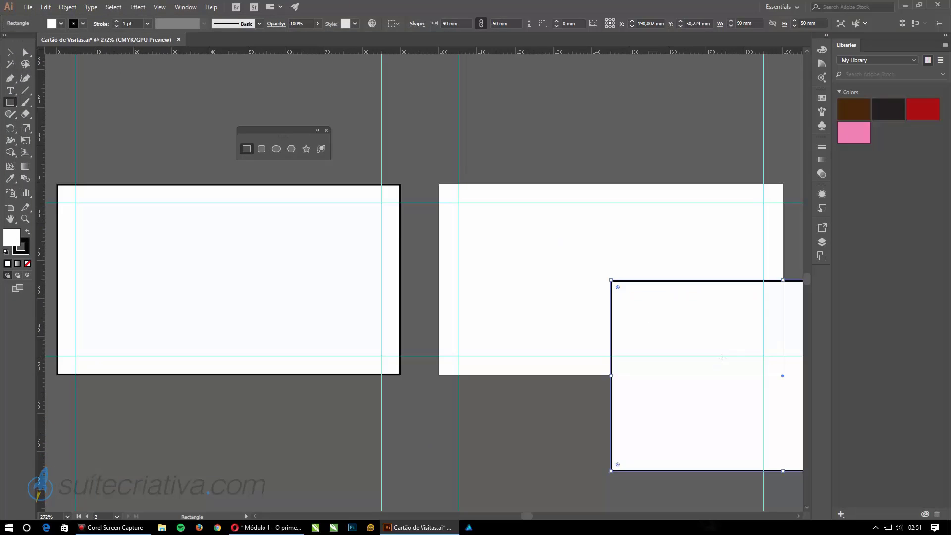
Step: Draw a small rectangle on the first artboard and transform it by enlarging and rotating it
{"action": "key", "text": "m"}
{"action": "left_click_drag", "start_coordinate": [187, 237], "coordinate": [259, 263]}
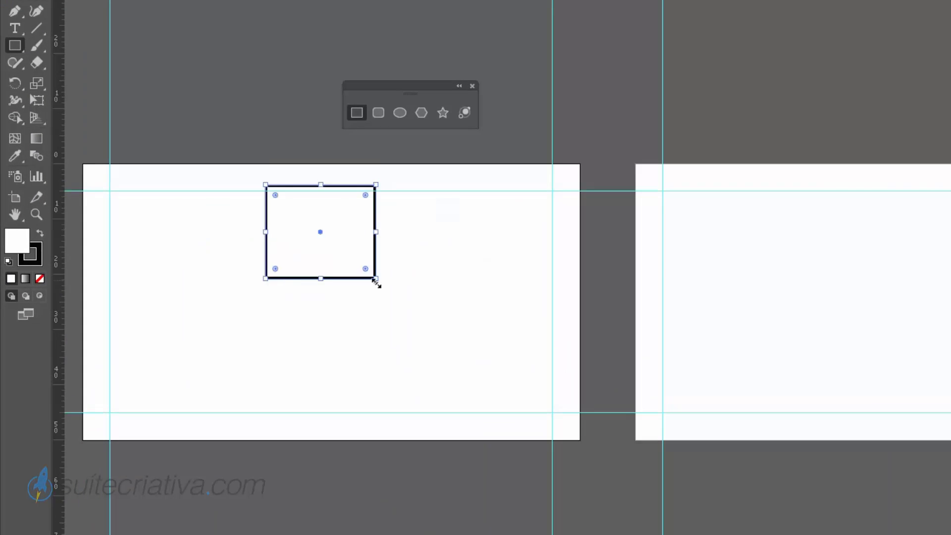
{"action": "left_click_drag", "start_coordinate": [446, 332], "coordinate": [451, 362]}
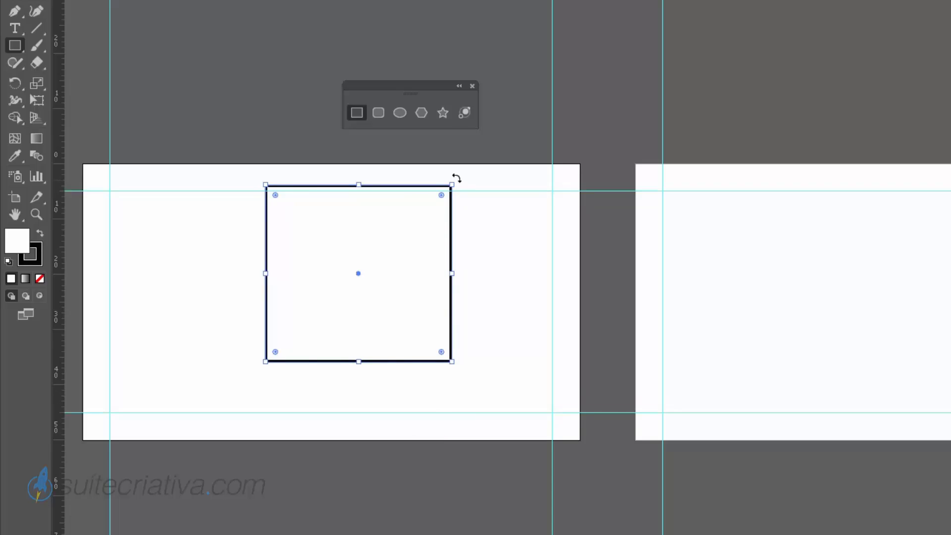
{"action": "left_click_drag", "start_coordinate": [457, 178], "coordinate": [248, 387]}
{"action": "left_click_drag", "start_coordinate": [360, 366], "coordinate": [421, 275]}
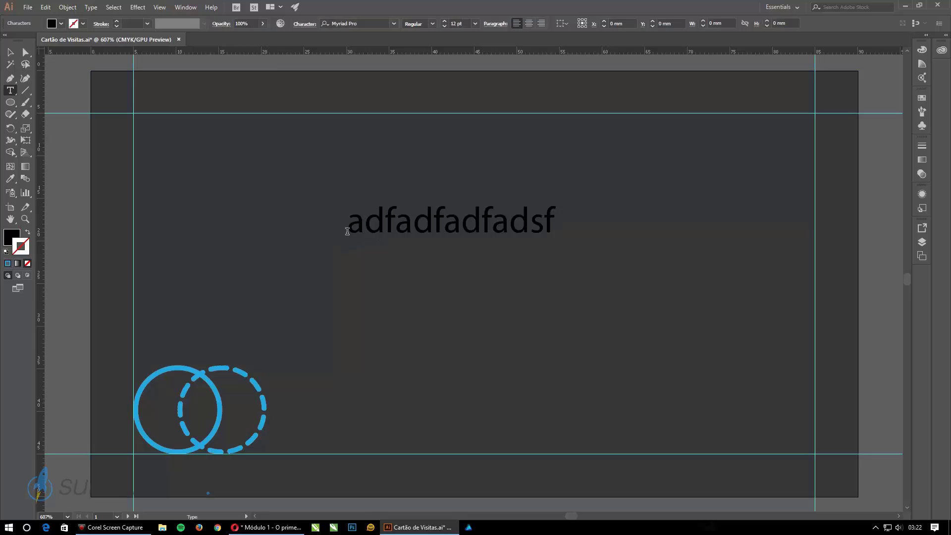
Step: Add placeholder text to the dark card front
{"action": "type", "text": "vvv"}
{"action": "key", "text": "Escape"}
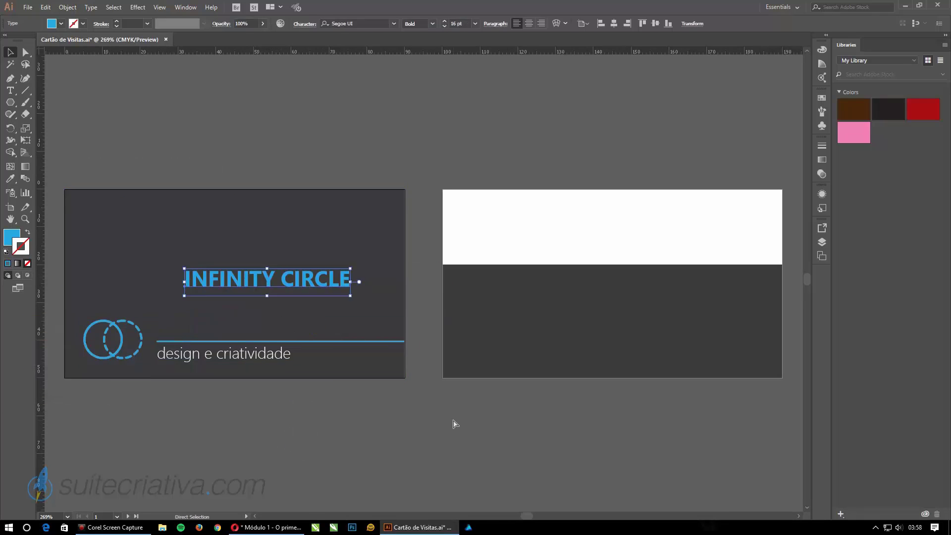
Step: Show the guides and recolour the "design e criatividade" tagline on the second card dark grey inside its group
{"action": "key", "text": "ctrl+ccedilla"}
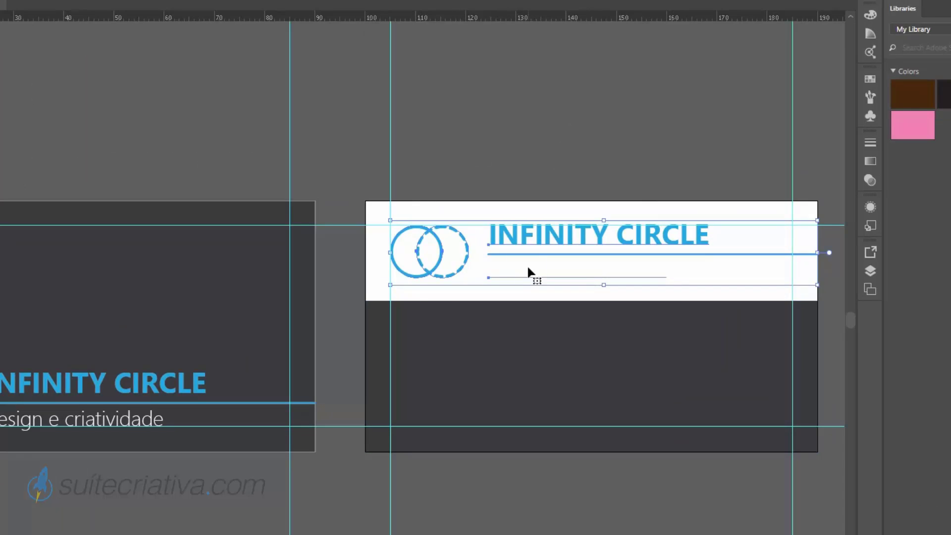
{"action": "double_click", "coordinate": [569, 242]}
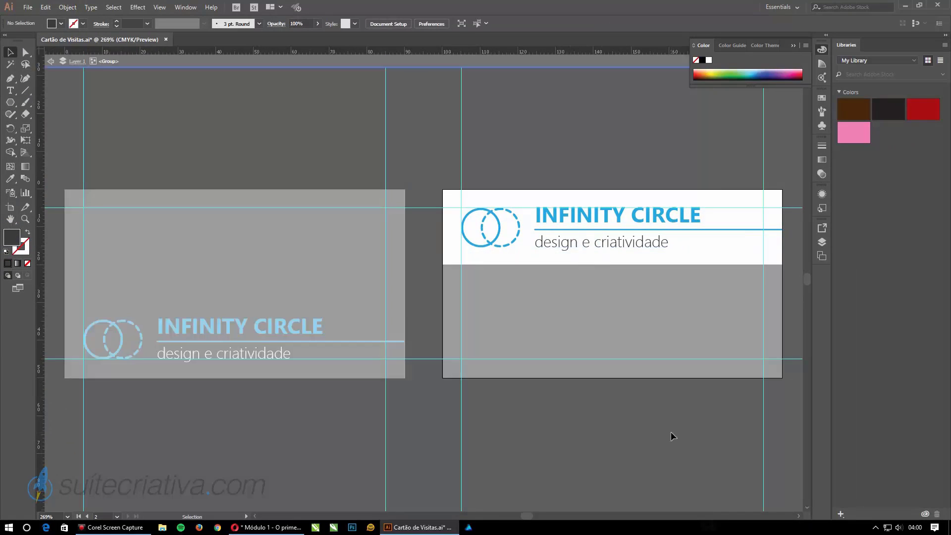
{"action": "key", "text": "Escape"}
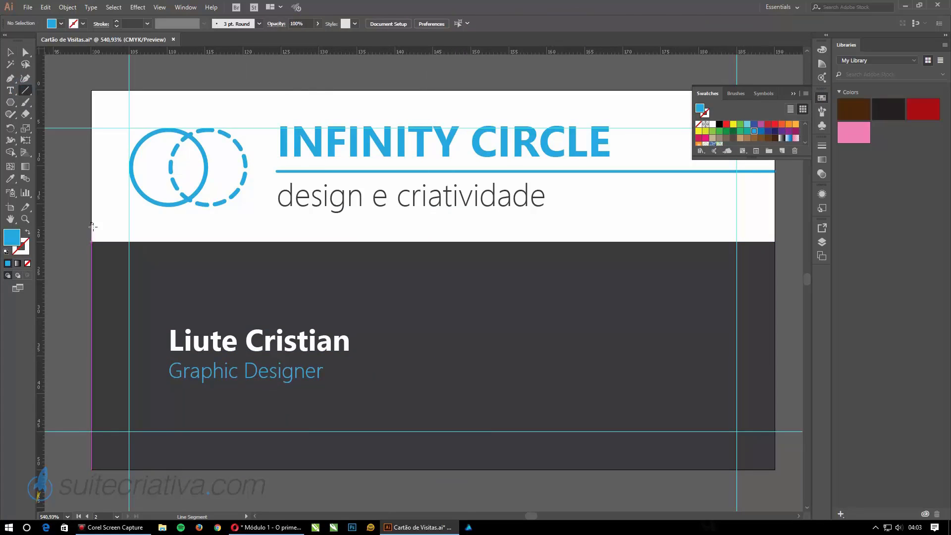
Step: Draw a vertical divider about 26.6 mm tall in the middle of the second card's dark area, with a blue stroke and no fill
{"action": "left_click_drag", "start_coordinate": [433, 251], "coordinate": [432, 452]}
{"action": "left_click", "coordinate": [28, 231]}
{"action": "key", "text": "ctrl+F10"}
{"action": "key", "text": "v"}
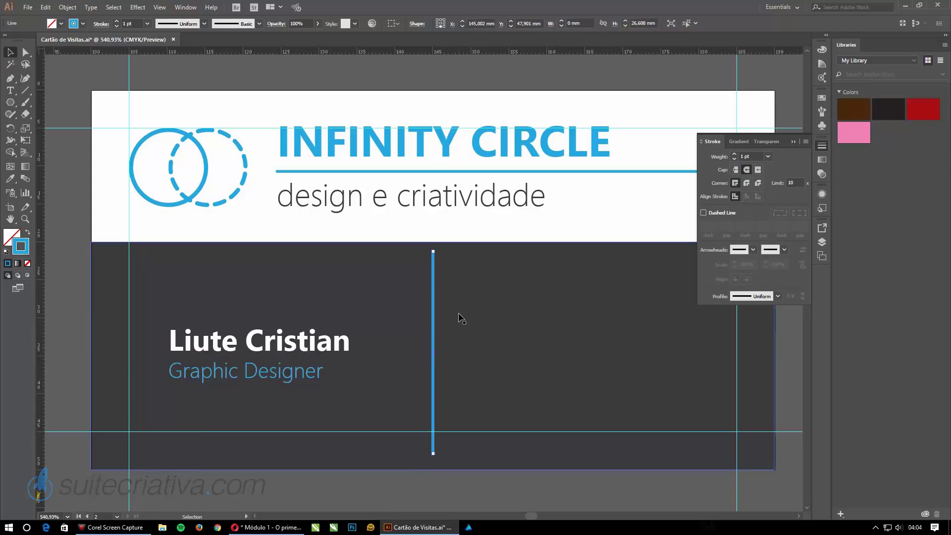
{"action": "left_click", "coordinate": [565, 354]}
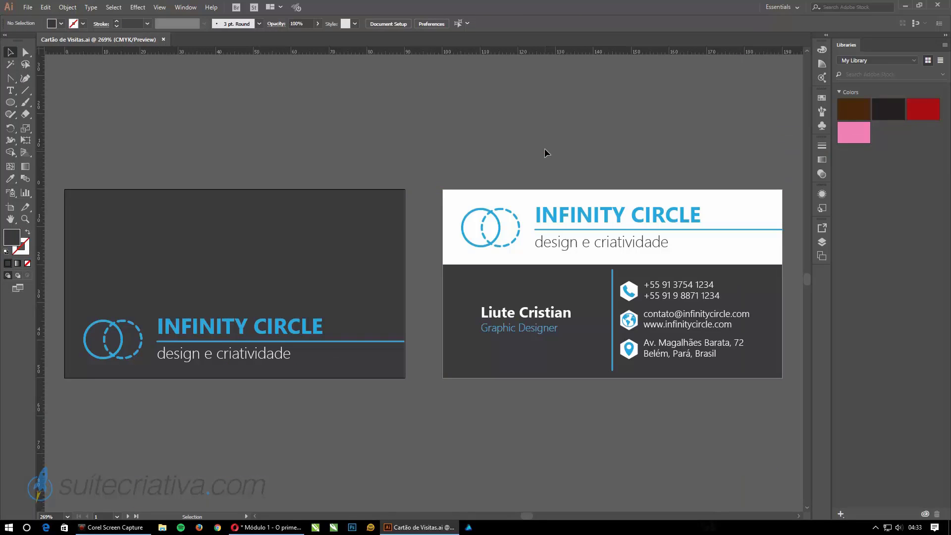
Step: Set the document bleed to 3 mm on all sides
{"action": "left_click", "coordinate": [28, 7]}
{"action": "left_click", "coordinate": [60, 233]}
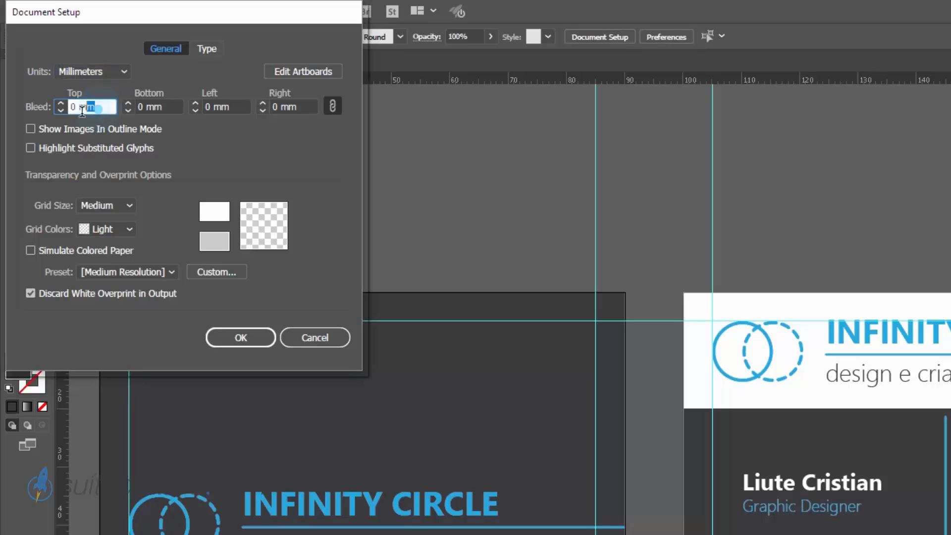
{"action": "type", "text": "3"}
{"action": "left_click", "coordinate": [254, 339]}
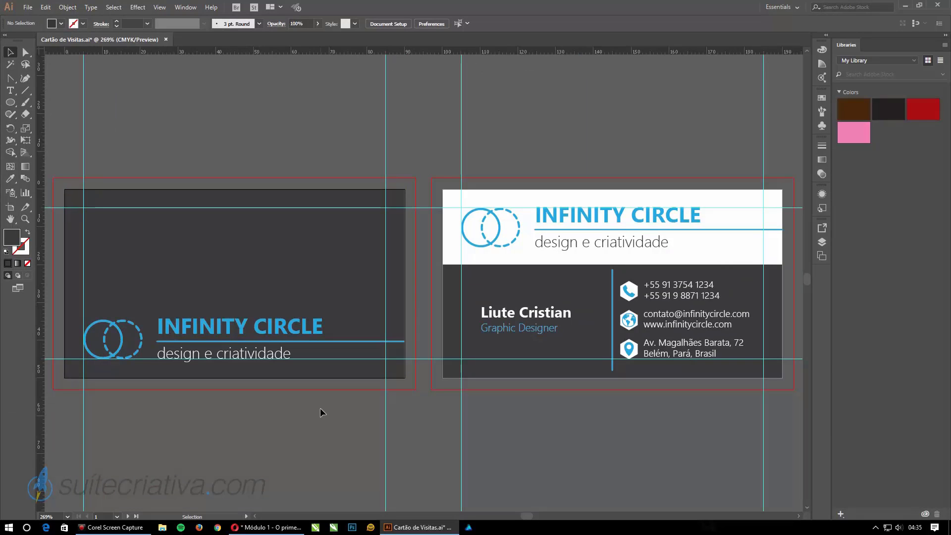
Step: Extend the dark background rectangles of both cards out to the red bleed line
{"action": "left_click", "coordinate": [357, 303]}
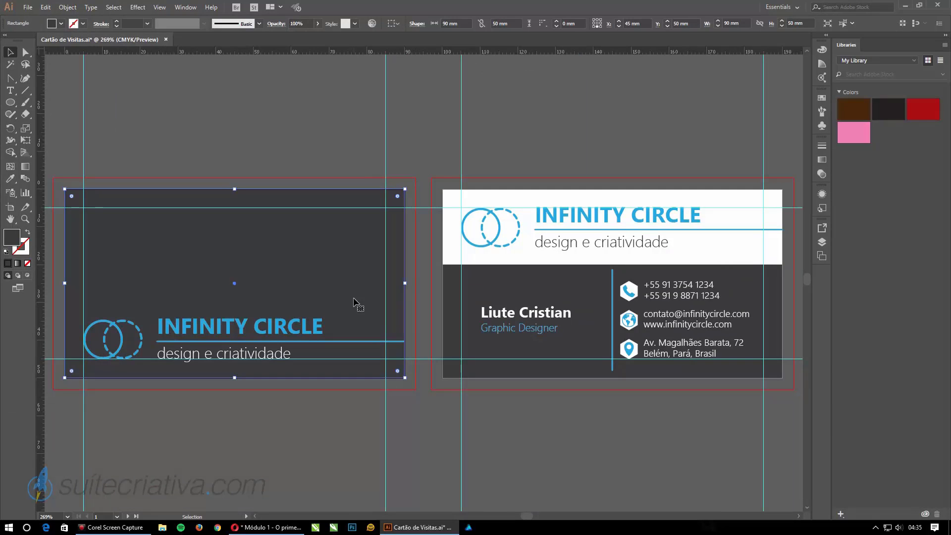
{"action": "left_click_drag", "start_coordinate": [404, 190], "coordinate": [415, 177]}
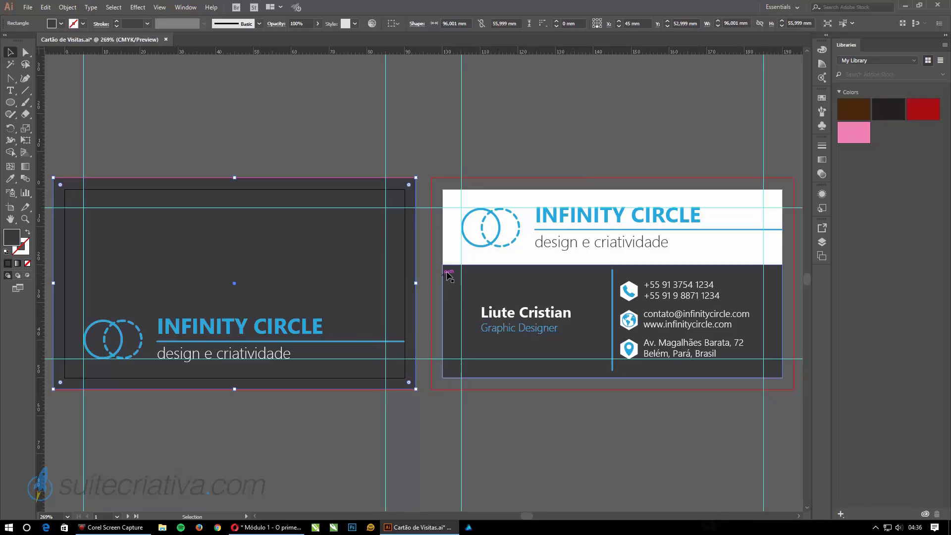
{"action": "left_click", "coordinate": [448, 275]}
{"action": "left_click_drag", "start_coordinate": [443, 377], "coordinate": [432, 389]}
Step: Extend the outer end of the horizontal blue line under INFINITY CIRCLE on both cards to the bleed edge
{"action": "left_click", "coordinate": [346, 342]}
{"action": "double_click", "coordinate": [403, 341]}
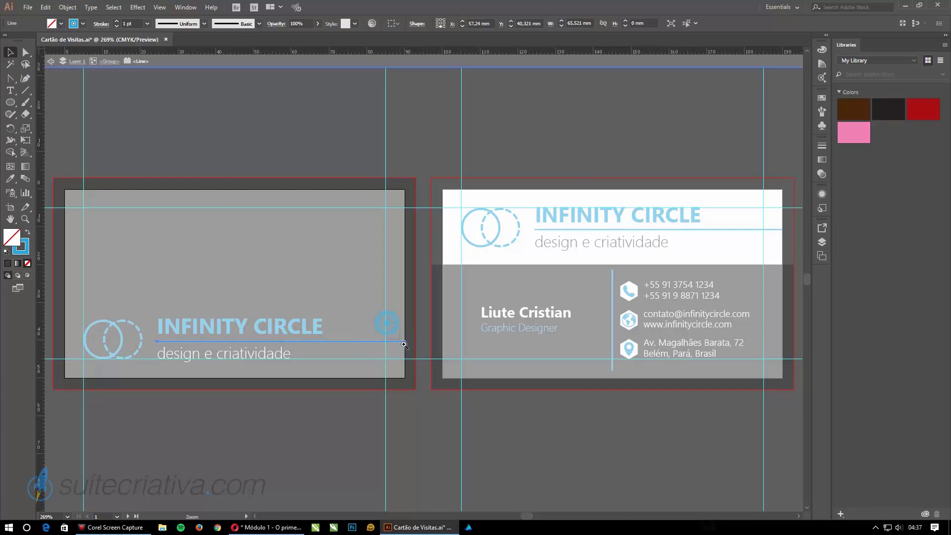
{"action": "left_click", "coordinate": [404, 345]}
{"action": "left_click", "coordinate": [404, 345], "text": "alt"}
{"action": "left_click", "coordinate": [404, 345], "text": "alt"}
{"action": "left_click_drag", "start_coordinate": [399, 339], "coordinate": [409, 348]}
{"action": "key", "text": "a"}
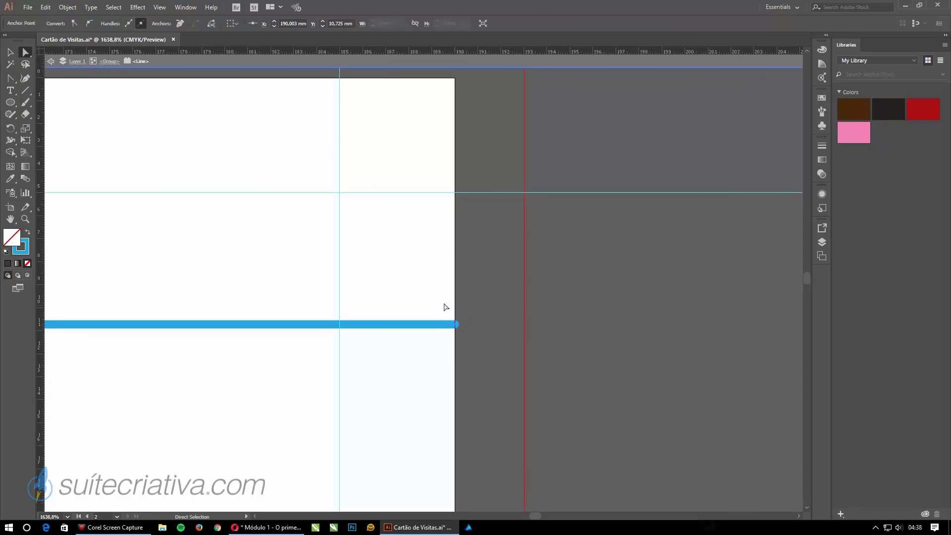
{"action": "left_click_drag", "start_coordinate": [457, 324], "coordinate": [525, 324]}
{"action": "key", "text": "Escape"}
{"action": "key", "text": "ctrl+0"}
{"action": "key", "text": "ctrl+alt+0"}
{"action": "key", "text": "v"}
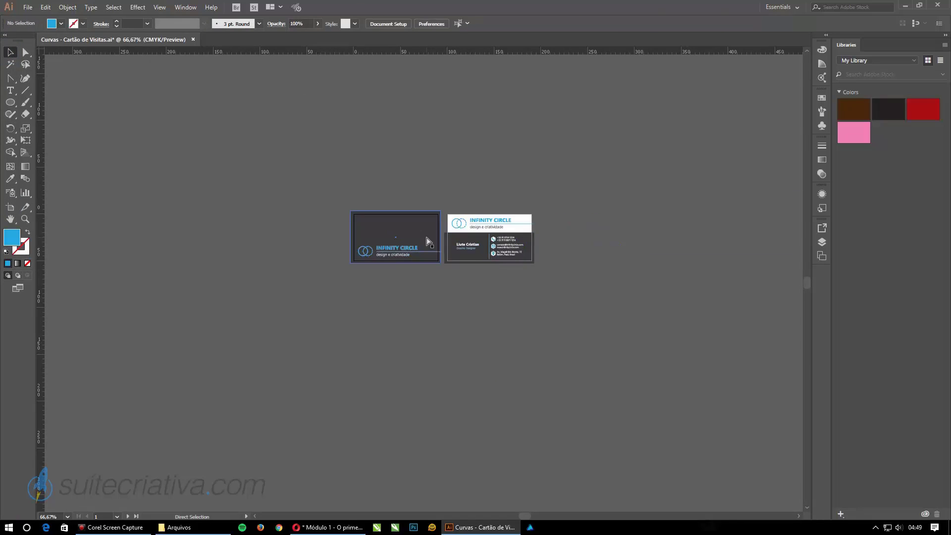
Step: Review the print settings for the outlined business card file
{"action": "key", "text": "ctrl+p"}
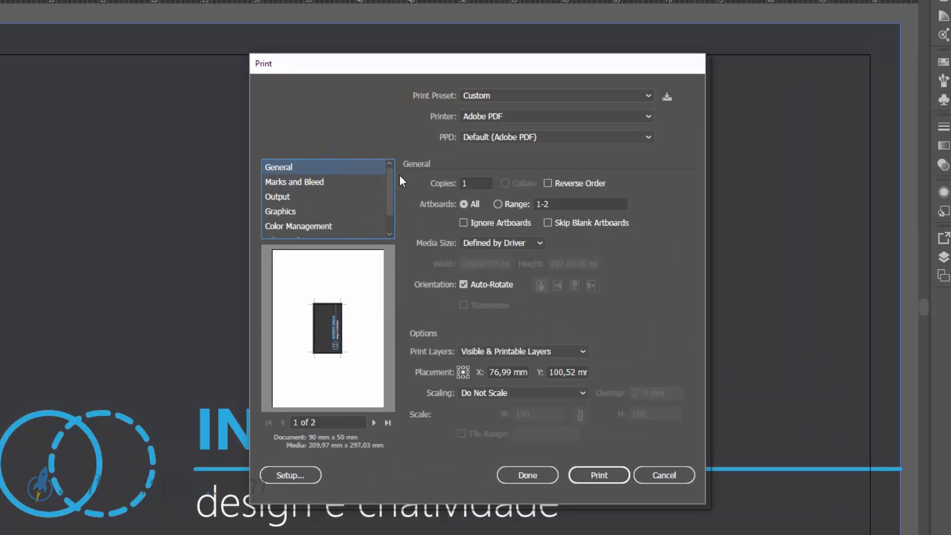
{"action": "key", "text": "Escape"}
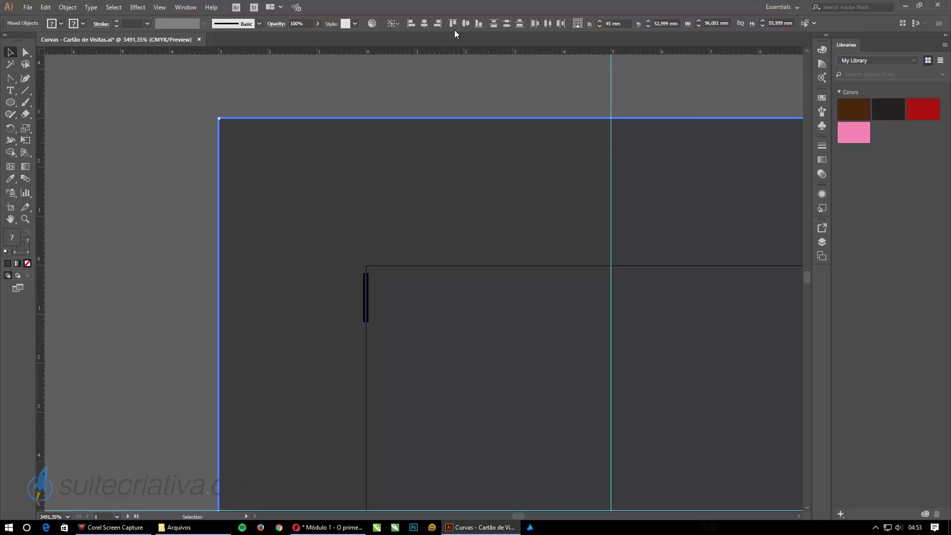
Step: Align the short vertical crop mark with the top edge of the front card's background at the bleed line
{"action": "left_click", "coordinate": [452, 24]}
{"action": "left_click", "coordinate": [379, 155], "text": "shift"}
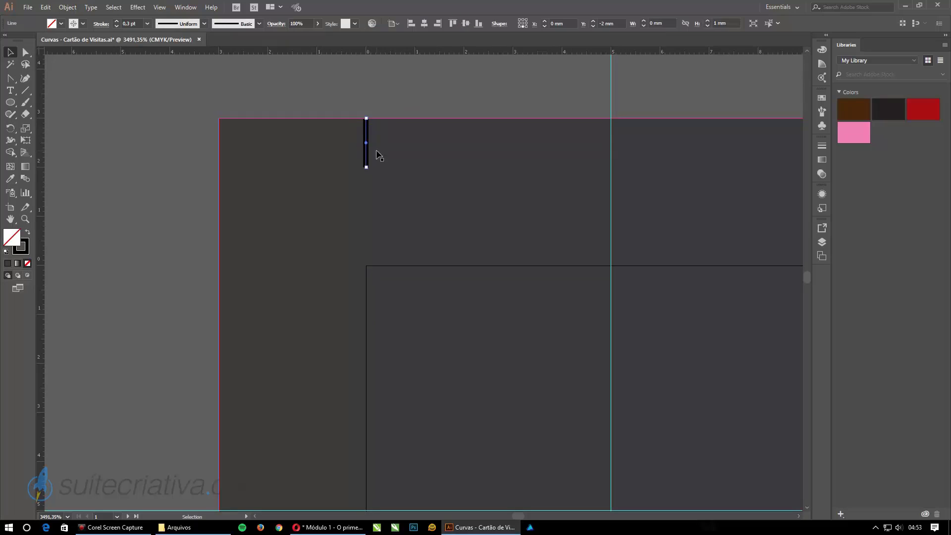
{"action": "key", "text": "ctrl+0"}
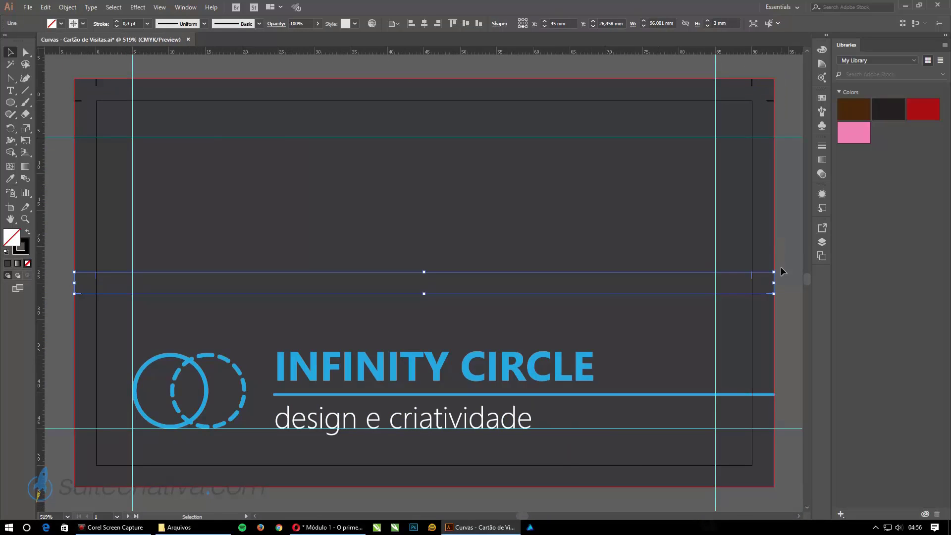
Step: Mirror the upper crop marks of the front card to its two lower corners
{"action": "key", "text": "o"}
{"action": "key", "text": "Return"}
{"action": "key", "text": "Return"}
{"action": "left_click", "coordinate": [560, 97]}
{"action": "scroll", "coordinate": [560, 97], "scroll_direction": "down", "scroll_amount": 2}
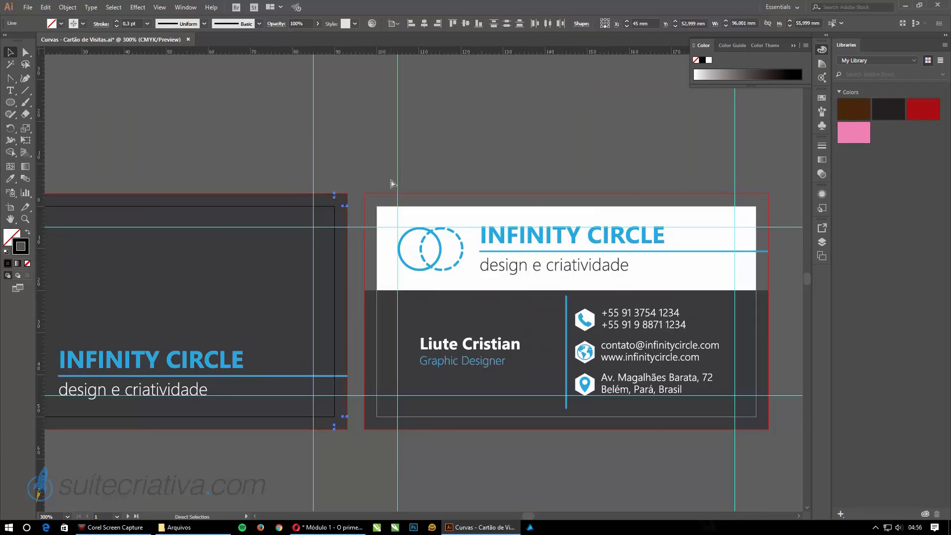
{"action": "left_click", "coordinate": [732, 134]}
{"action": "left_click", "coordinate": [469, 412]}
Step: Resize the card artboards to the A4 preset and fit them in the window
{"action": "key", "text": "shift+o"}
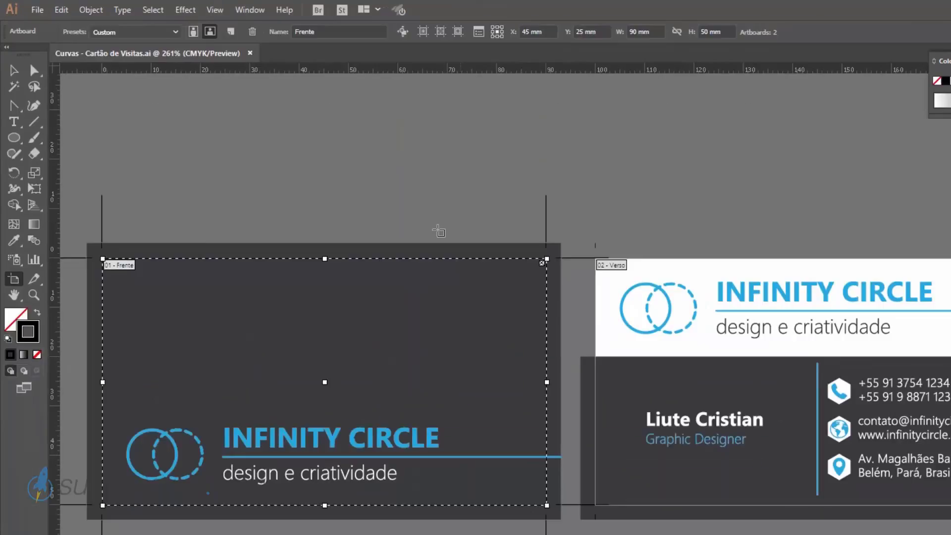
{"action": "left_click", "coordinate": [466, 255]}
{"action": "key", "text": "ctrl+alt+0"}
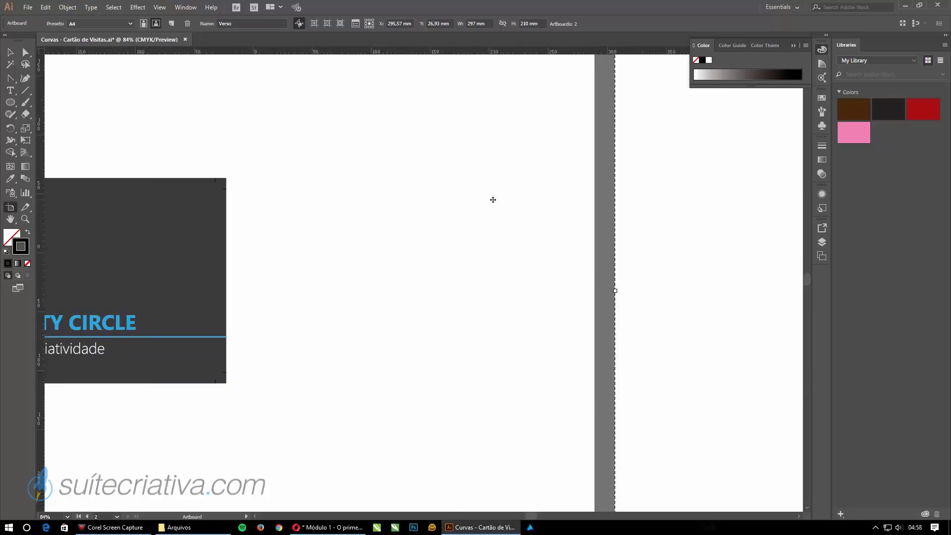
Step: Repeat the card copies to fill the A4 artboards with a grid two cards wide and five high
{"action": "left_click", "coordinate": [10, 48]}
{"action": "left_click_drag", "start_coordinate": [245, 282], "coordinate": [198, 148]}
{"action": "key", "text": "ctrl+d"}
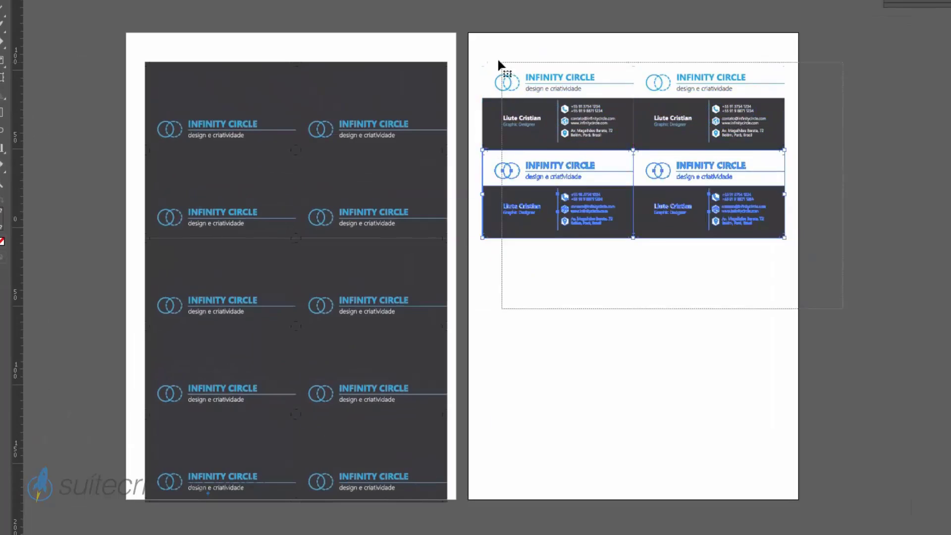
{"action": "key", "text": "ctrl+d"}
{"action": "key", "text": "ctrl+d"}
{"action": "key", "text": "ctrl+d"}
{"action": "key", "text": "ctrl+minus"}
Step: Print 10 copies of artboard 2, the card backs, through Adobe PDF without scaling
{"action": "left_click", "coordinate": [221, 173]}
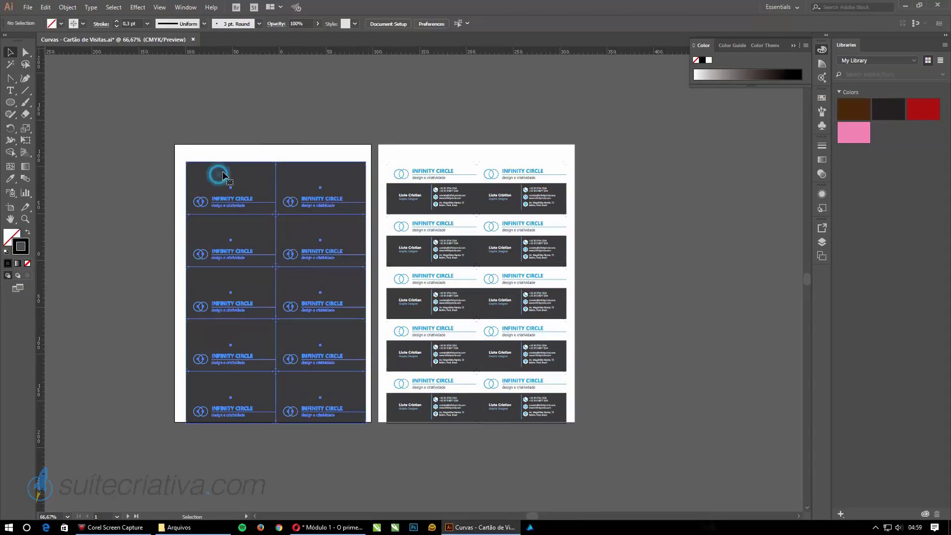
{"action": "left_click", "coordinate": [674, 393]}
{"action": "key", "text": "ctrl+p"}
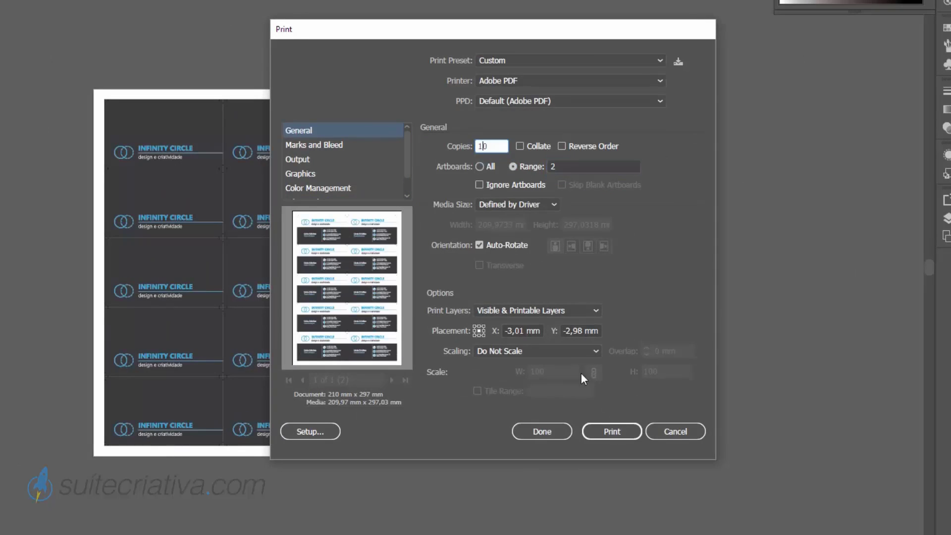
{"action": "left_click", "coordinate": [627, 427]}
{"action": "scroll", "coordinate": [615, 243], "scroll_direction": "up", "scroll_amount": 2}
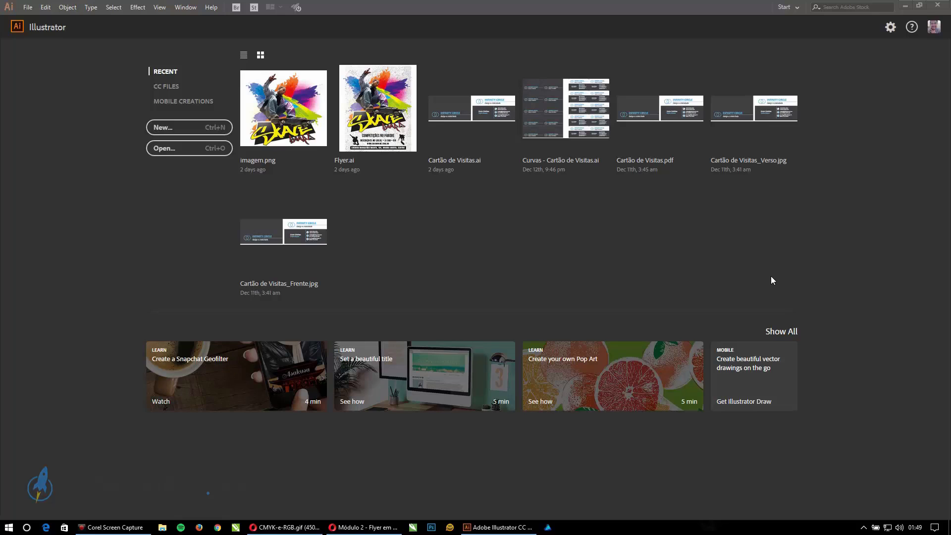
Step: Review the new document setup, including its additional settings and the Print presets
{"action": "left_click", "coordinate": [208, 130]}
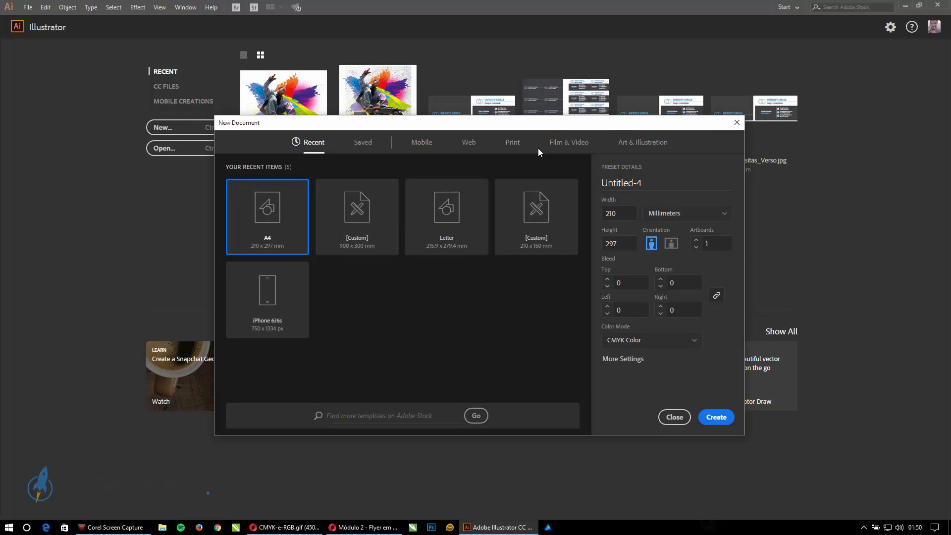
{"action": "left_click", "coordinate": [626, 359]}
{"action": "left_click", "coordinate": [464, 174]}
{"action": "left_click", "coordinate": [464, 173]}
{"action": "key", "text": "Escape"}
{"action": "left_click", "coordinate": [513, 142]}
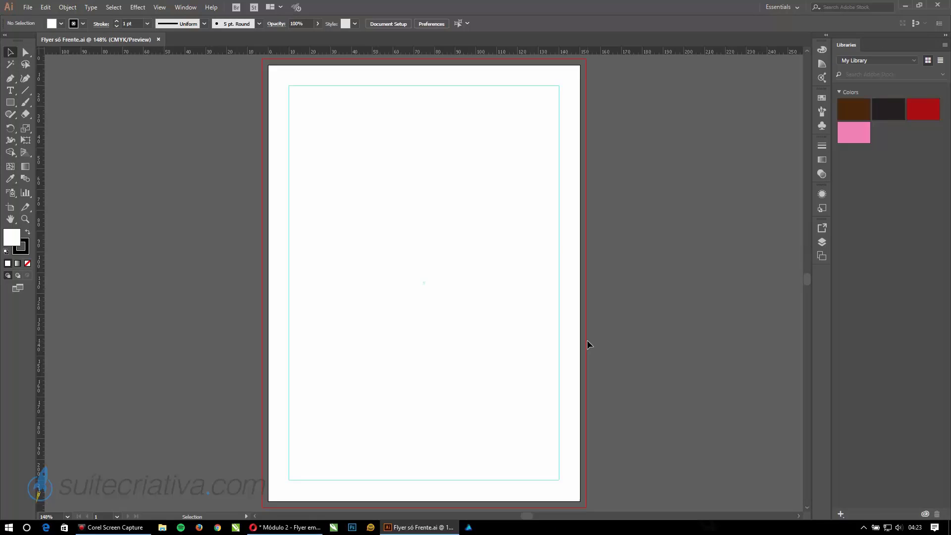
Step: Try out the Typography workspace and return to Essentials
{"action": "left_click", "coordinate": [781, 7]}
{"action": "left_click", "coordinate": [795, 85]}
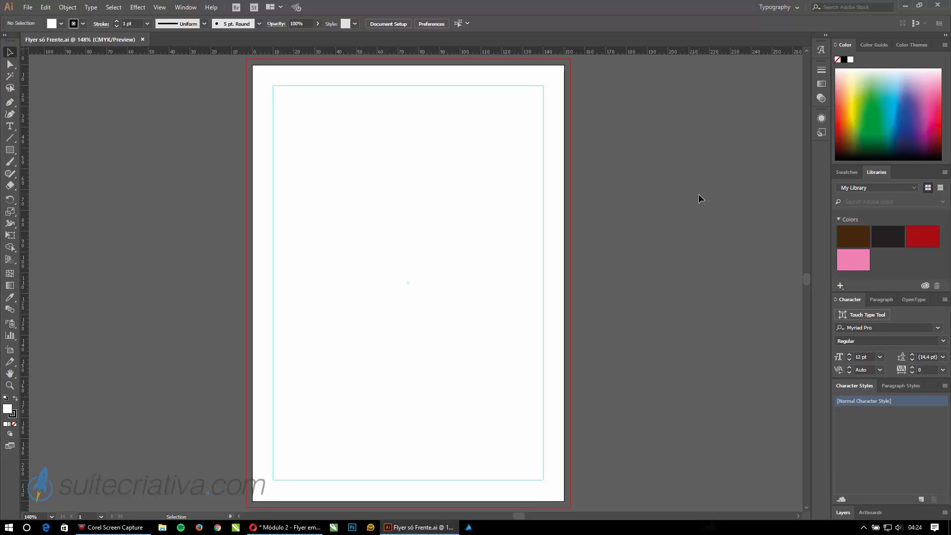
{"action": "left_click", "coordinate": [779, 7]}
{"action": "left_click", "coordinate": [789, 28]}
Step: Dock the Character, Paragraph and OpenType panels beside the toolbox, stacking Paragraph beneath Character
{"action": "left_click", "coordinate": [185, 7]}
{"action": "mouse_move", "coordinate": [268, 449]}
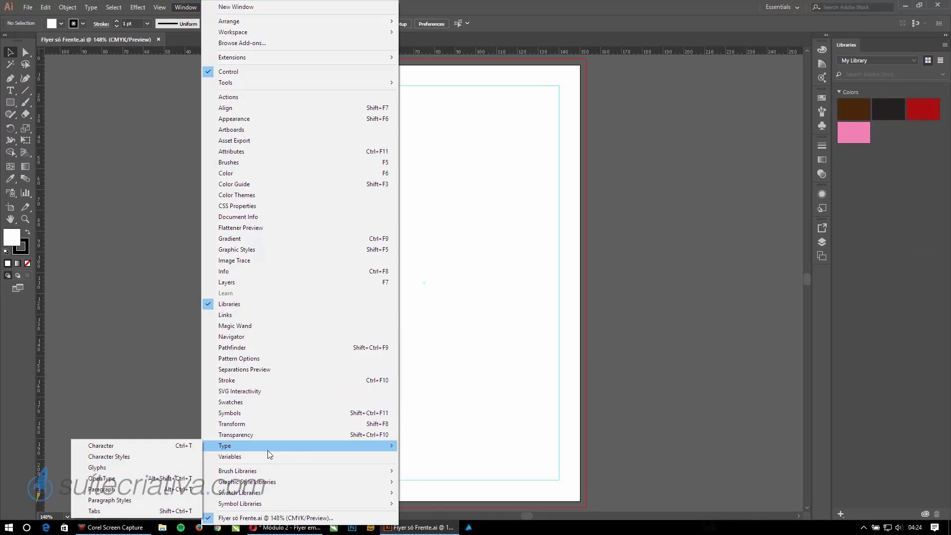
{"action": "left_click", "coordinate": [101, 489]}
{"action": "left_click_drag", "start_coordinate": [383, 64], "coordinate": [42, 74]}
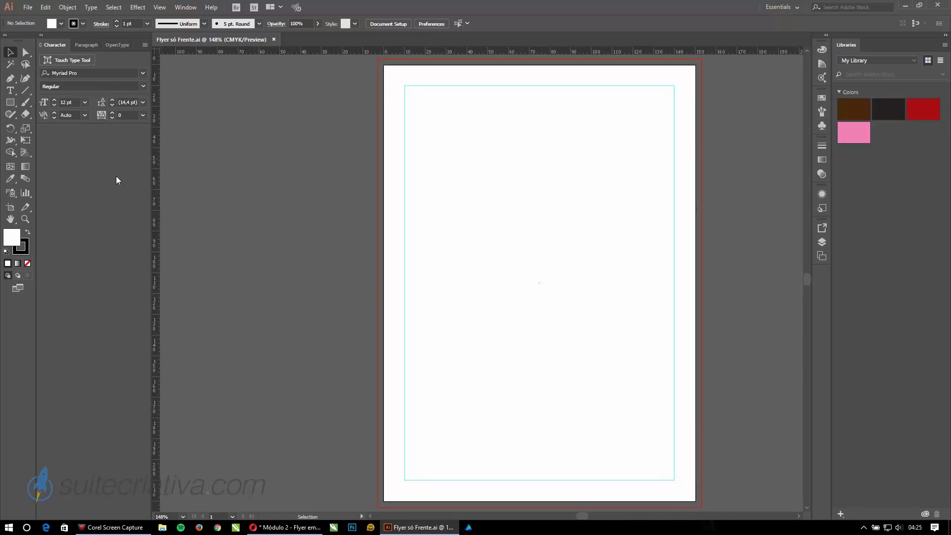
{"action": "left_click_drag", "start_coordinate": [87, 45], "coordinate": [54, 128]}
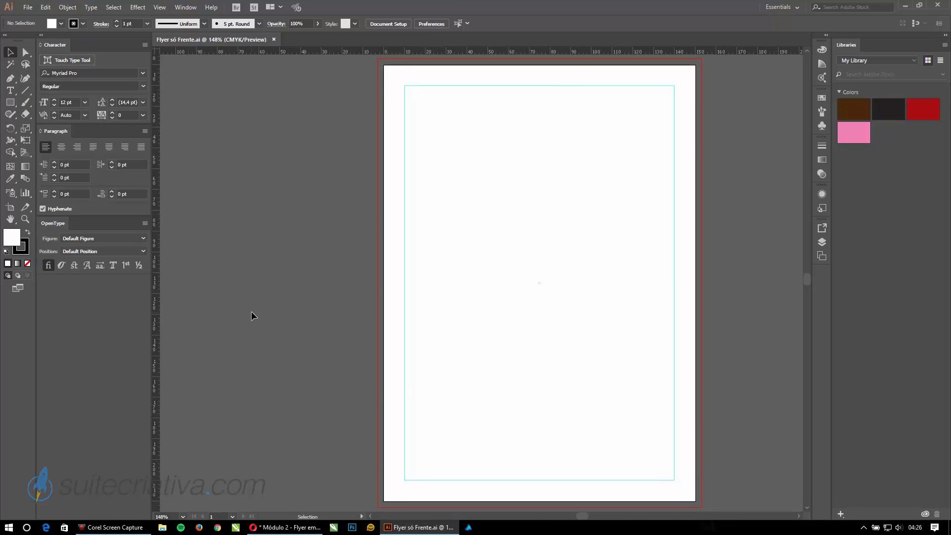
Step: Dock the Character Styles and Paragraph Styles panels between Paragraph and OpenType
{"action": "left_click", "coordinate": [185, 7]}
{"action": "left_click", "coordinate": [107, 500]}
{"action": "left_click_drag", "start_coordinate": [396, 158], "coordinate": [74, 448]}
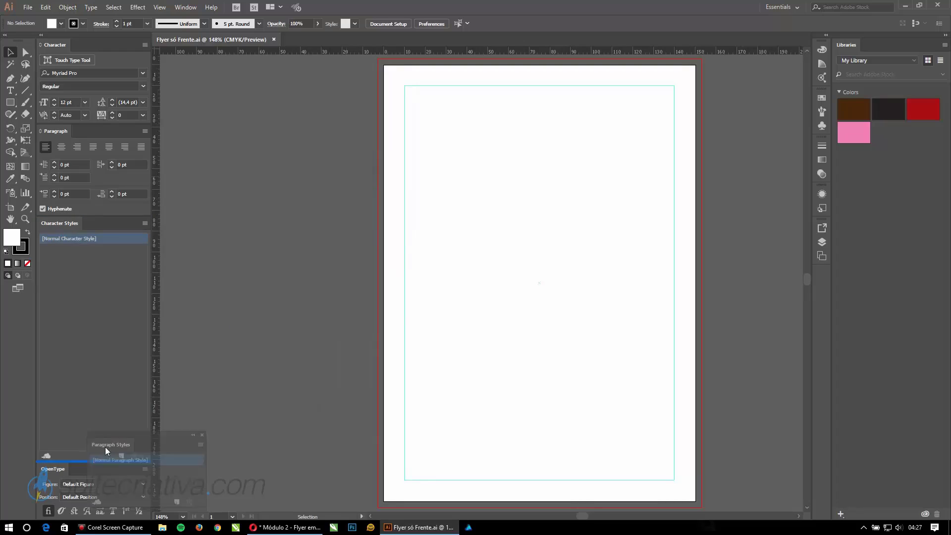
Step: Add the Align, Transform and Pathfinder panels below OpenType and collapse the docked panel columns to icons
{"action": "key", "text": "shift+F7"}
{"action": "left_click_drag", "start_coordinate": [405, 66], "coordinate": [94, 421]}
{"action": "left_click", "coordinate": [40, 35]}
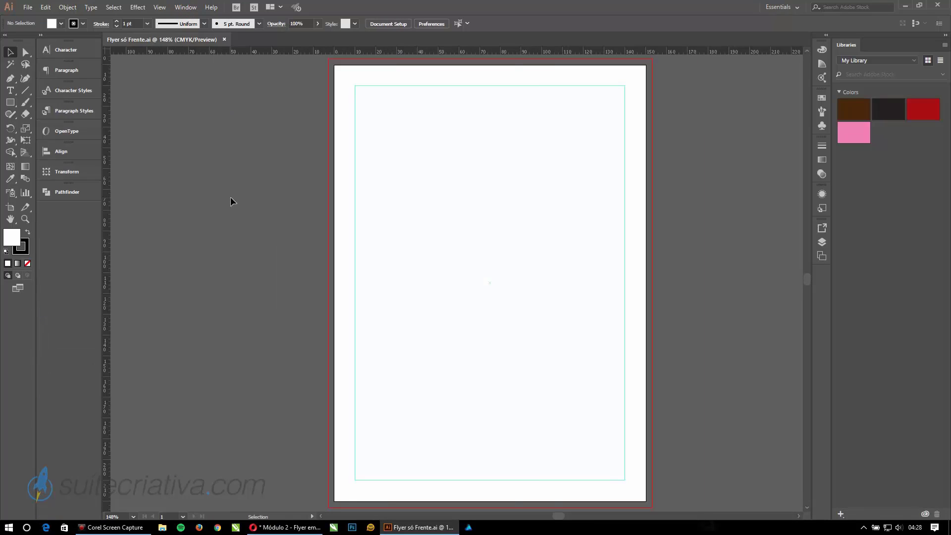
{"action": "left_click", "coordinate": [944, 35]}
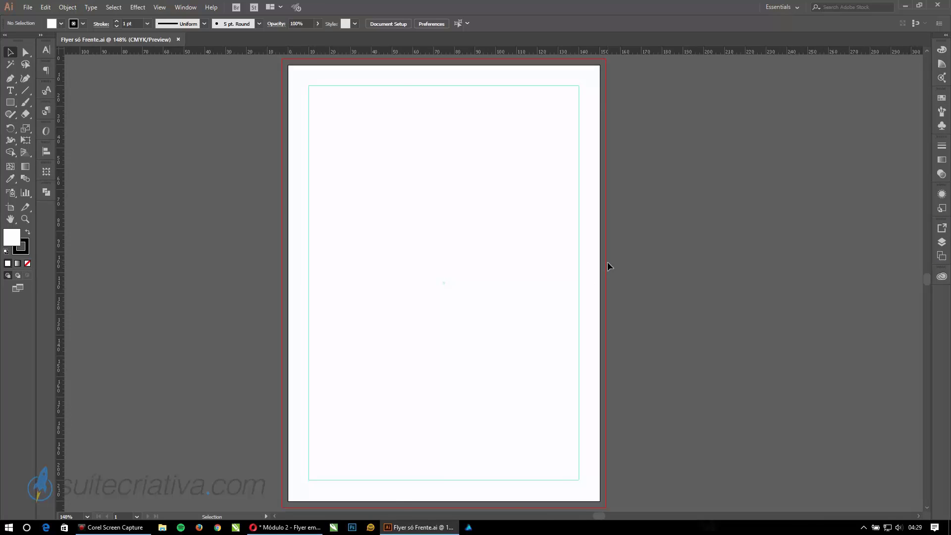
Step: Show the Layers panel and dock it expanded in its own column at the window's edge
{"action": "left_click", "coordinate": [186, 7]}
{"action": "left_click", "coordinate": [237, 276]}
{"action": "left_click_drag", "start_coordinate": [660, 104], "coordinate": [949, 117]}
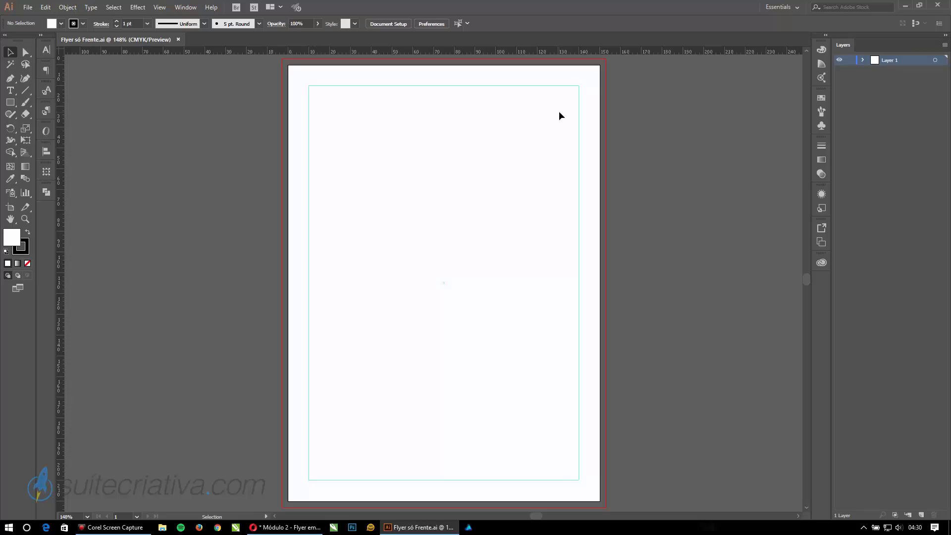
Step: Save the current panel arrangement as a new workspace named Suíte Criativa and load it
{"action": "left_click", "coordinate": [779, 7]}
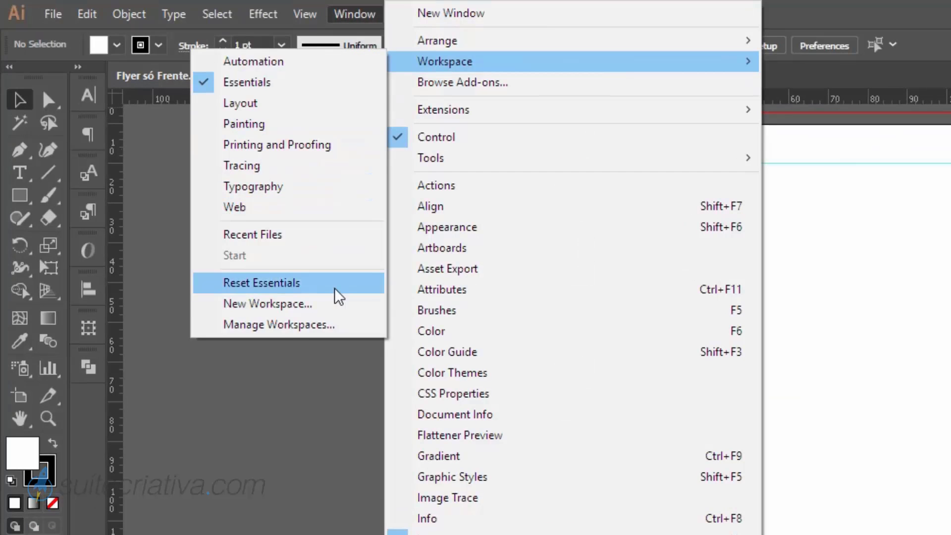
{"action": "left_click", "coordinate": [171, 159]}
{"action": "key", "text": "Return"}
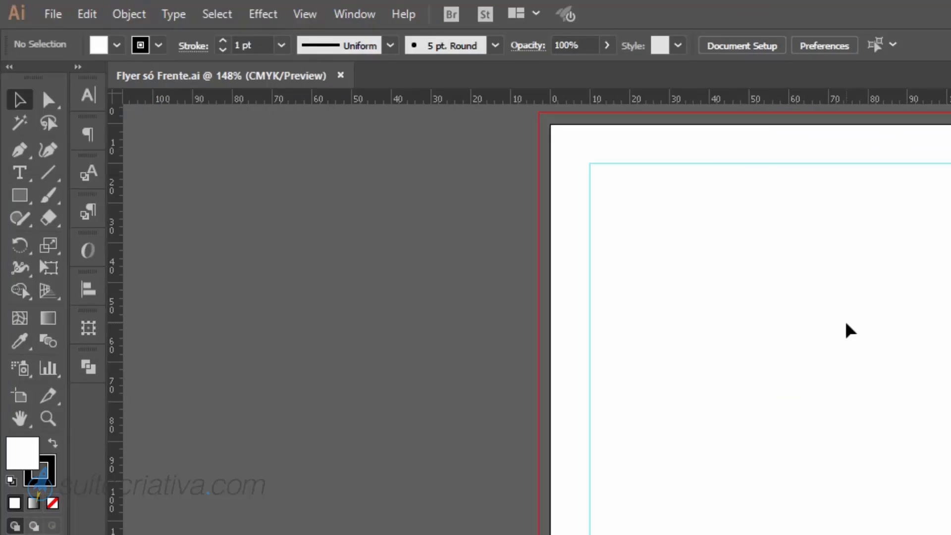
{"action": "left_click", "coordinate": [815, 93]}
{"action": "left_click", "coordinate": [795, 7]}
{"action": "left_click", "coordinate": [788, 149]}
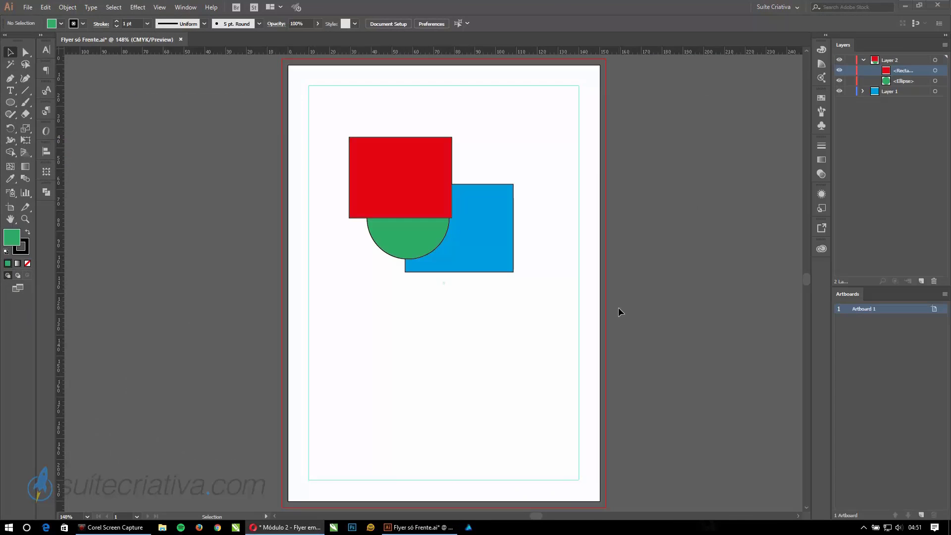
Step: Bring the green circle in front of the red rectangle and step it backward and forward in the stacking order
{"action": "right_click", "coordinate": [419, 237]}
{"action": "mouse_move", "coordinate": [452, 391]}
{"action": "left_click", "coordinate": [350, 391]}
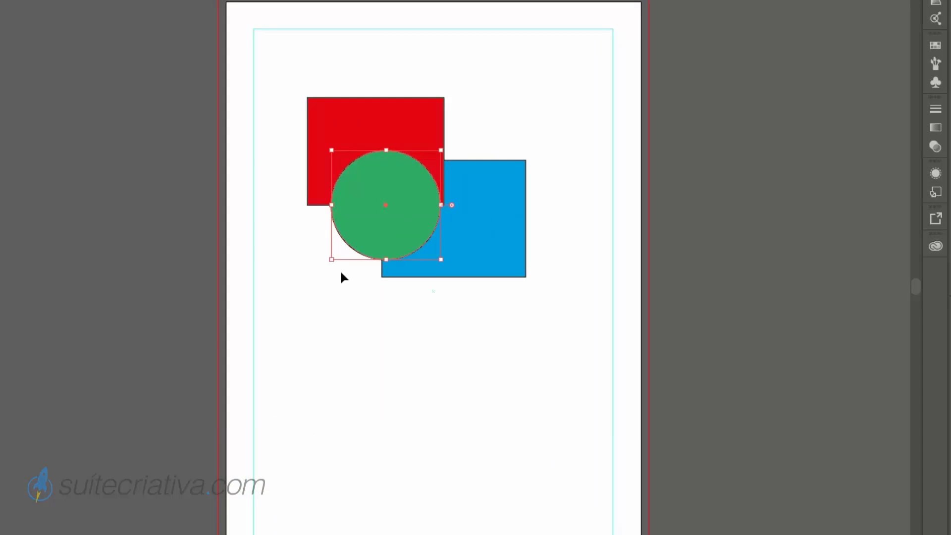
{"action": "key", "text": "ctrl+bracketleft"}
{"action": "key", "text": "ctrl+bracketright"}
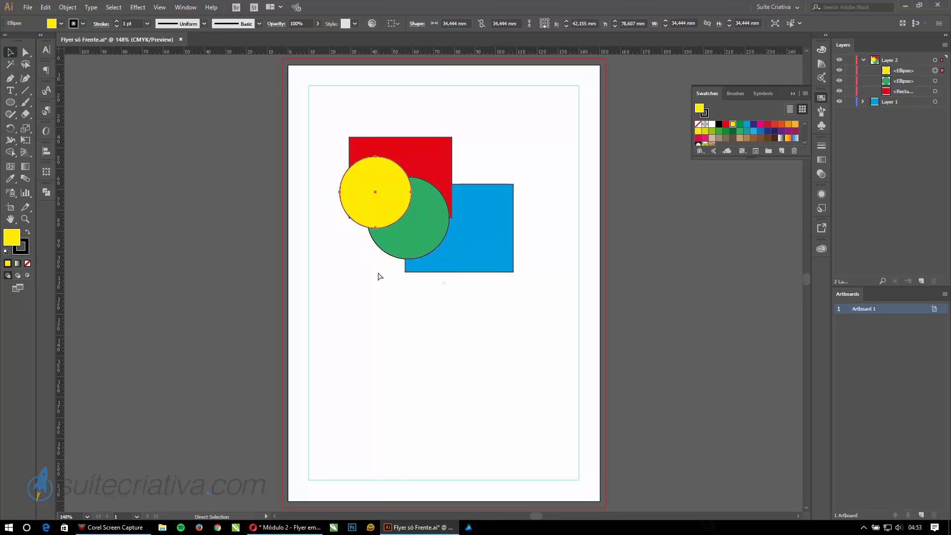
Step: Move the yellow circle backward and forward through the stacking order of its layer
{"action": "key", "text": "ctrl+bracketleft"}
{"action": "key", "text": "ctrl+bracketright"}
{"action": "key", "text": "ctrl+bracketright"}
{"action": "key", "text": "ctrl+bracketleft"}
{"action": "key", "text": "ctrl+bracketleft"}
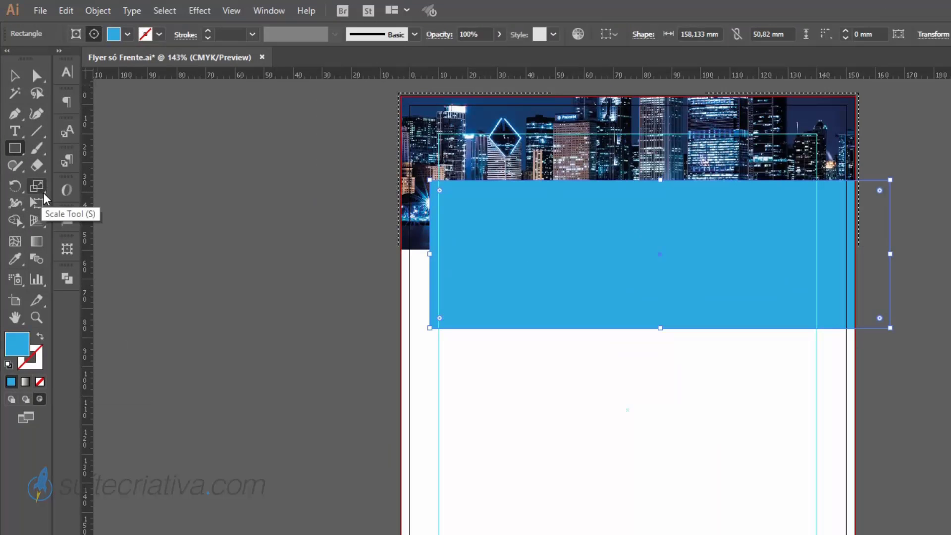
Step: Shear the blue rectangles into slanted bands across the lower part of the skyline photo
{"action": "left_click", "coordinate": [25, 129]}
{"action": "left_click", "coordinate": [124, 205]}
{"action": "left_click_drag", "start_coordinate": [436, 317], "coordinate": [446, 237]}
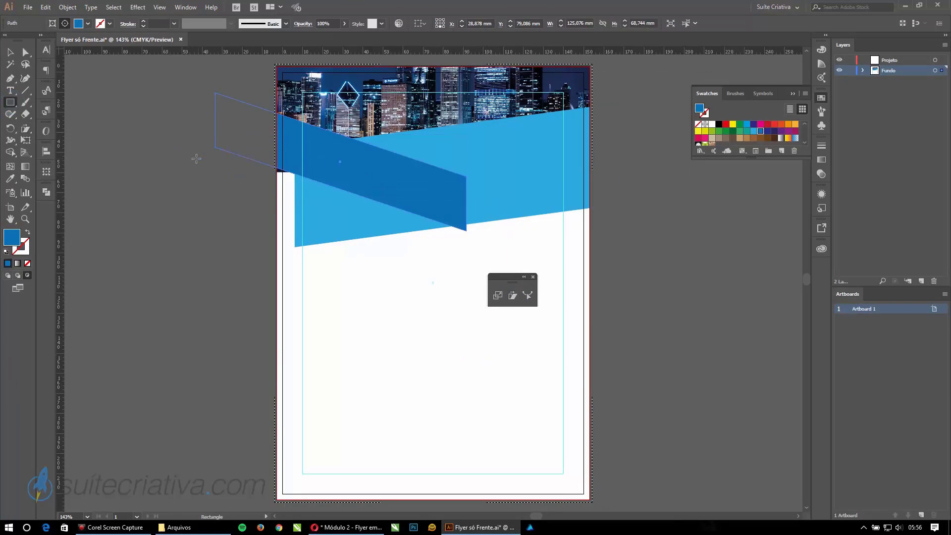
{"action": "left_click_drag", "start_coordinate": [554, 262], "coordinate": [576, 257]}
{"action": "left_click_drag", "start_coordinate": [598, 145], "coordinate": [456, 174]}
Step: Give the small circular laptop photo a 4 pt white outline
{"action": "key", "text": "v"}
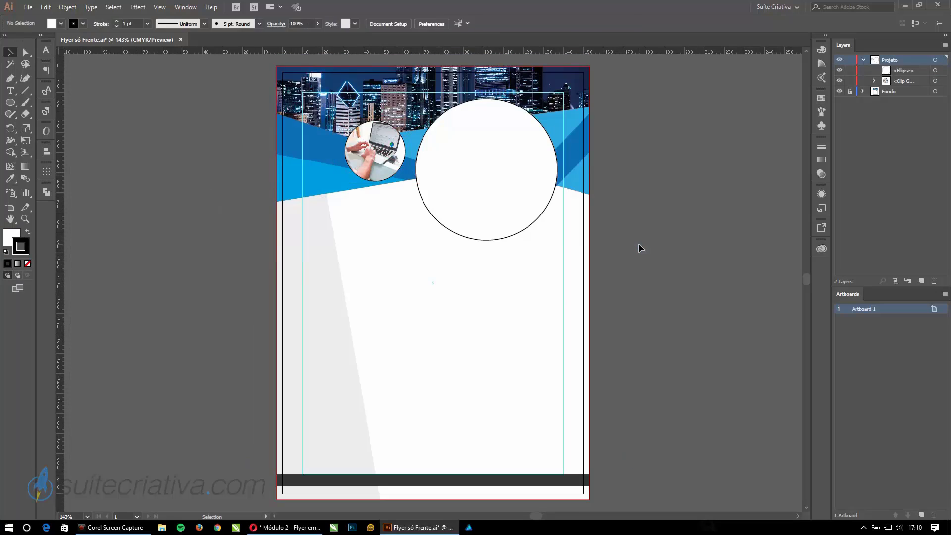
{"action": "left_click", "coordinate": [821, 145]}
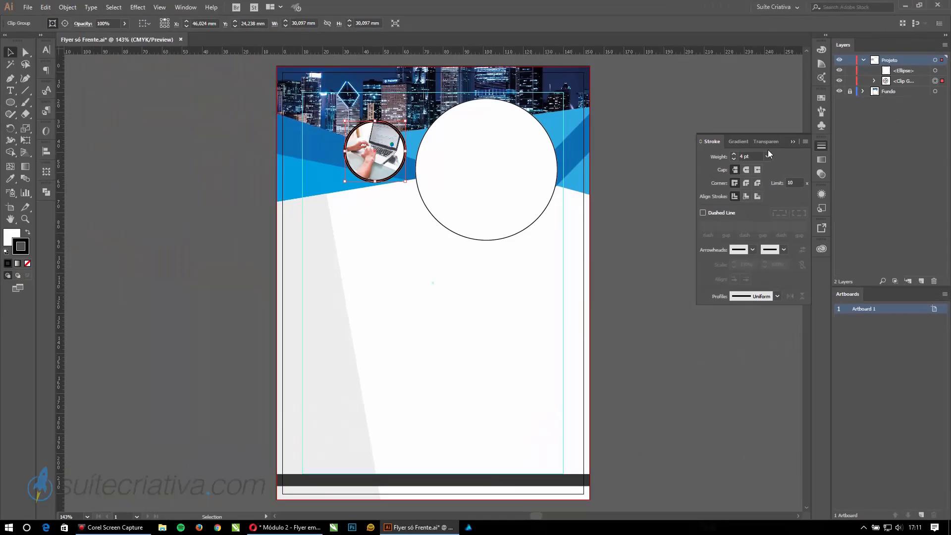
{"action": "left_click", "coordinate": [319, 313]}
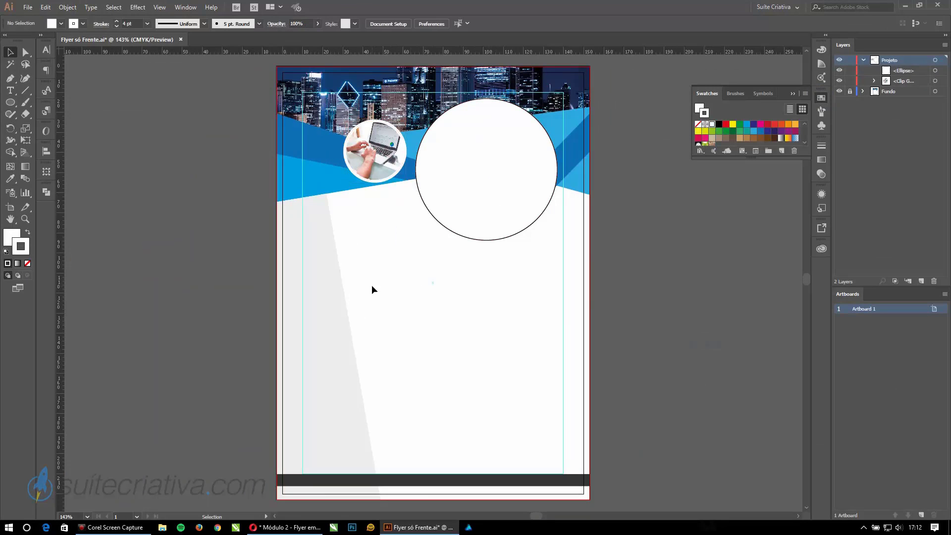
Step: Offset the large white circle's path outward with an offset of 4 and Miter joins
{"action": "key", "text": "alt+o"}
{"action": "type", "text": "p"}
{"action": "type", "text": "o"}
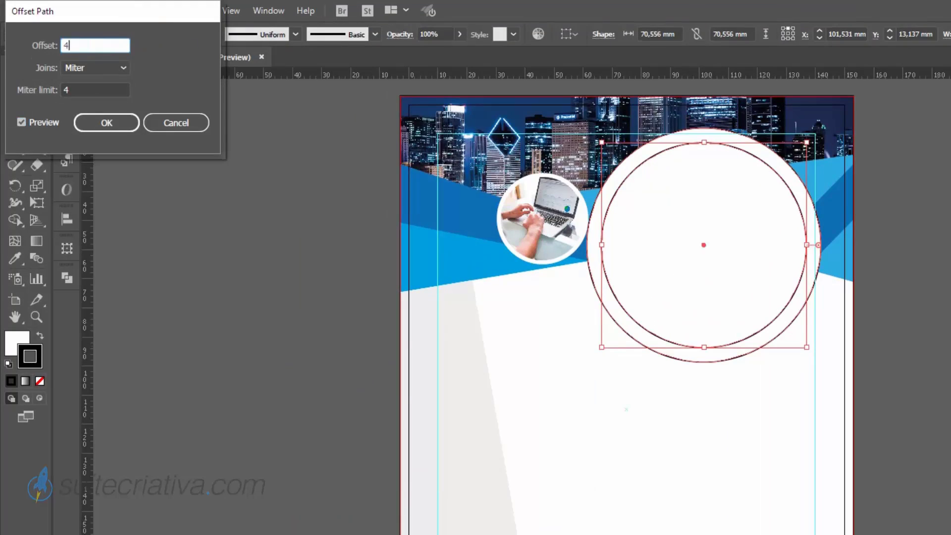
{"action": "type", "text": "4"}
{"action": "key", "text": "Return"}
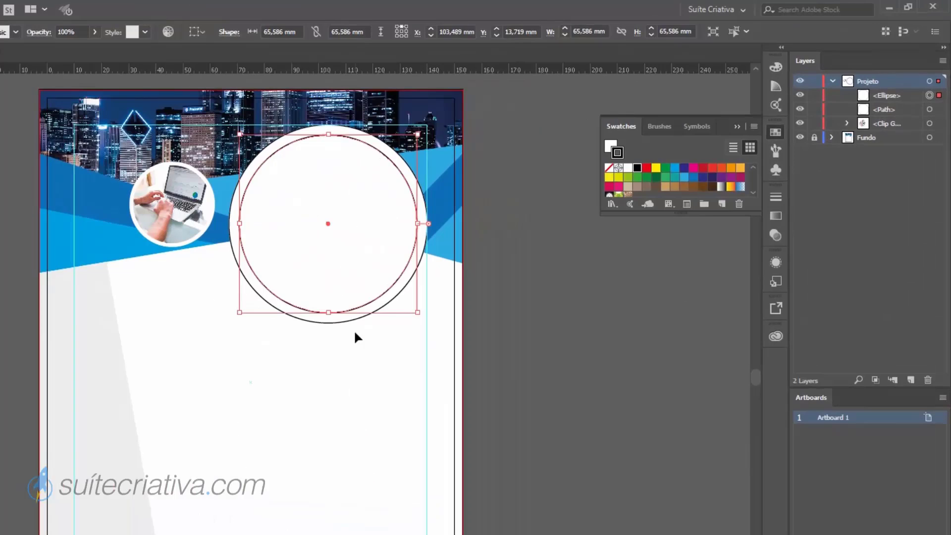
Step: Color the outer circle light blue by sampling the header band, and show its stroke settings
{"action": "left_click", "coordinate": [776, 196]}
{"action": "left_click", "coordinate": [348, 130]}
{"action": "key", "text": "i"}
{"action": "left_click", "coordinate": [446, 153]}
{"action": "left_click", "coordinate": [775, 197]}
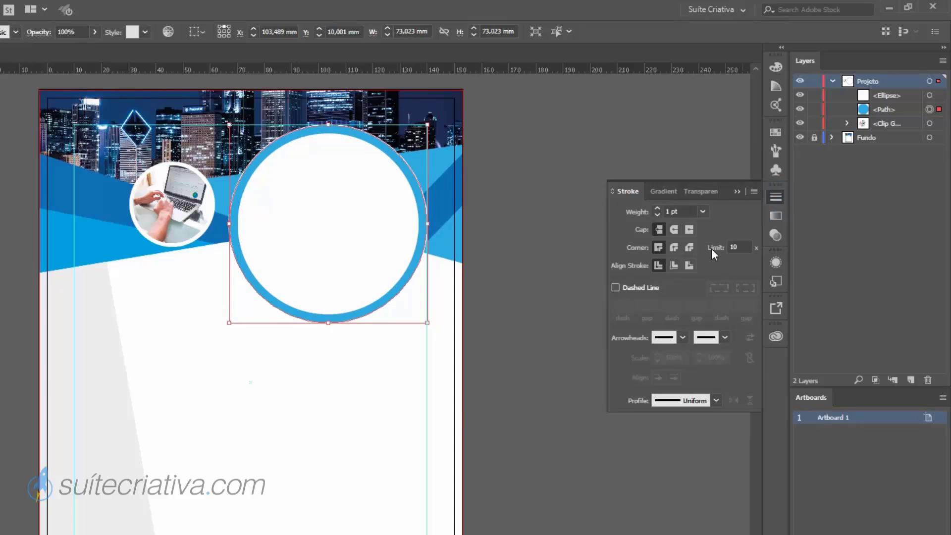
Step: Place the businessman photo in the large circle and shift it sideways to center the man
{"action": "key", "text": "ctrl+shift+p"}
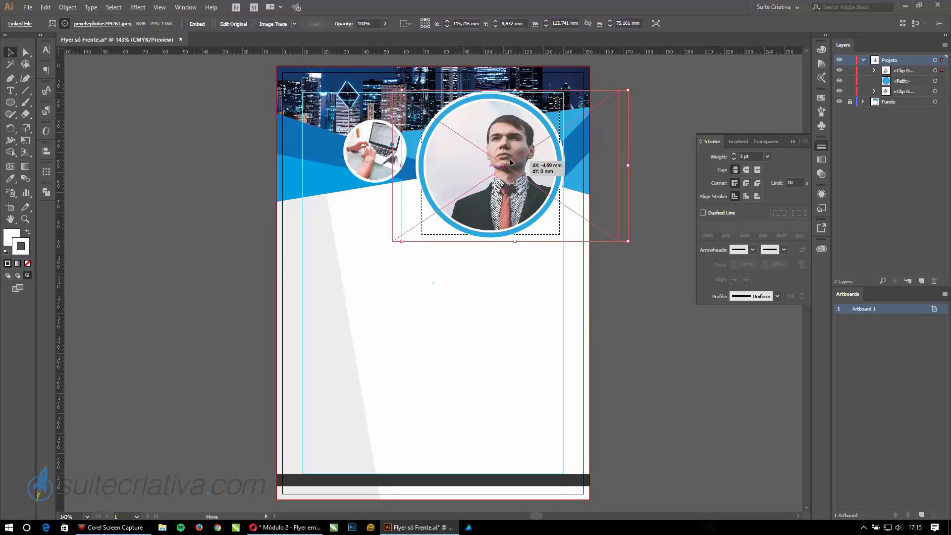
{"action": "left_click_drag", "start_coordinate": [510, 162], "coordinate": [500, 162]}
{"action": "left_click", "coordinate": [656, 323]}
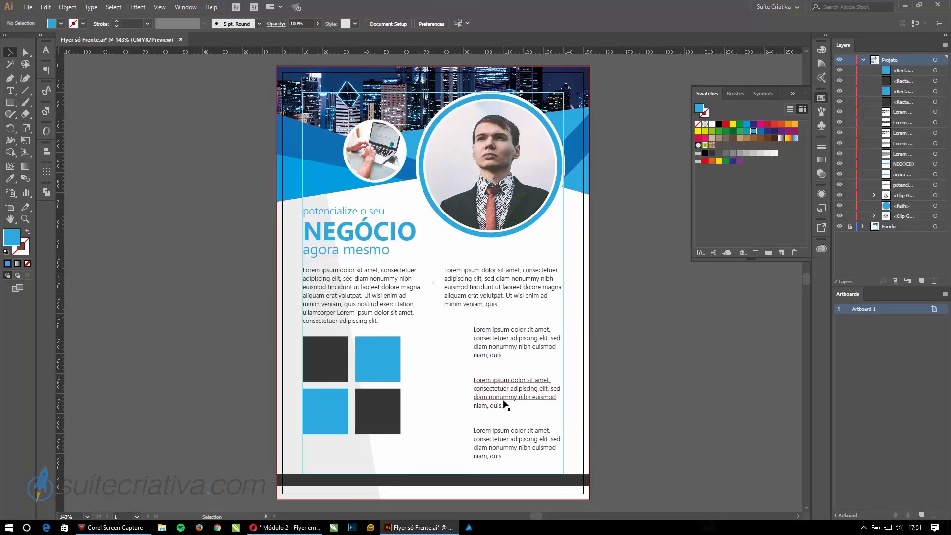
Step: Create a paragraph style named Destaques from the bold heading in the first highlight text box
{"action": "double_click", "coordinate": [527, 330]}
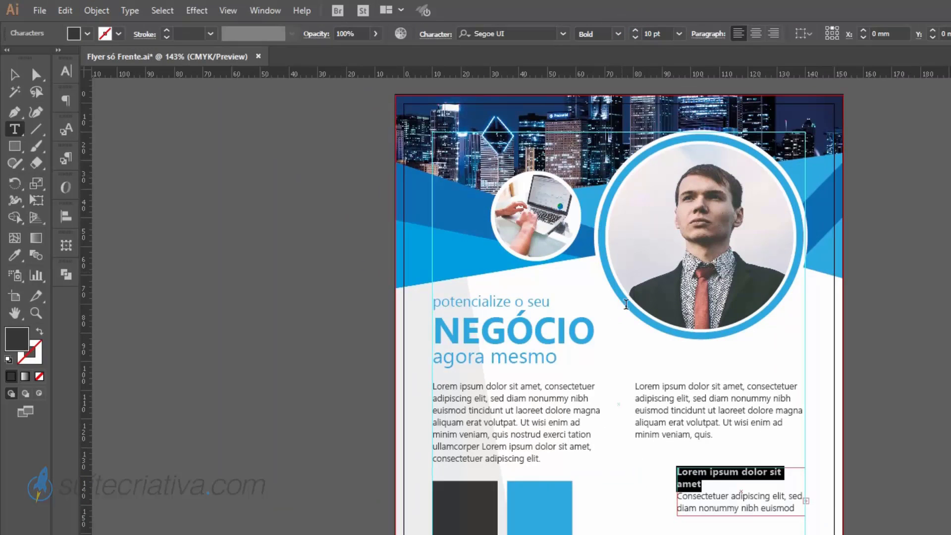
{"action": "left_click", "coordinate": [192, 186]}
{"action": "double_click", "coordinate": [127, 206]}
{"action": "type", "text": "Destaques"}
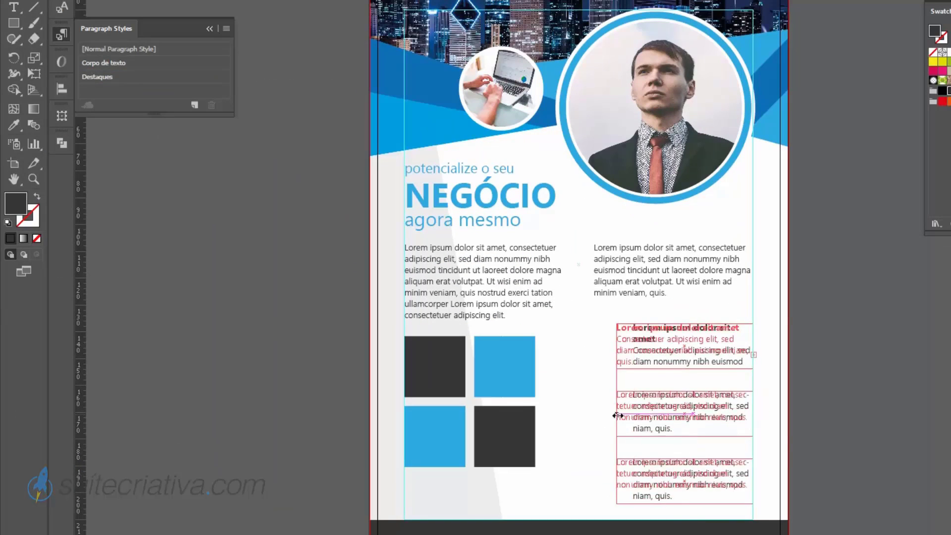
Step: Break the second highlight text after "Lorem ipsum dolor sit amet" to put its heading on a separate line
{"action": "left_click", "coordinate": [722, 398]}
{"action": "key", "text": "Return"}
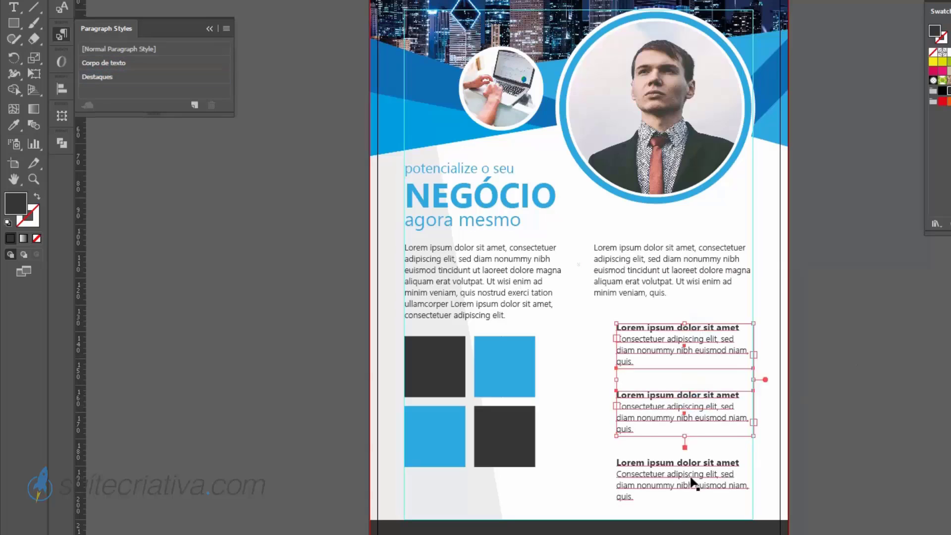
Step: Select the stacked highlight text boxes in the flyer's right column together
{"action": "left_click", "coordinate": [708, 361]}
{"action": "left_click", "coordinate": [679, 406]}
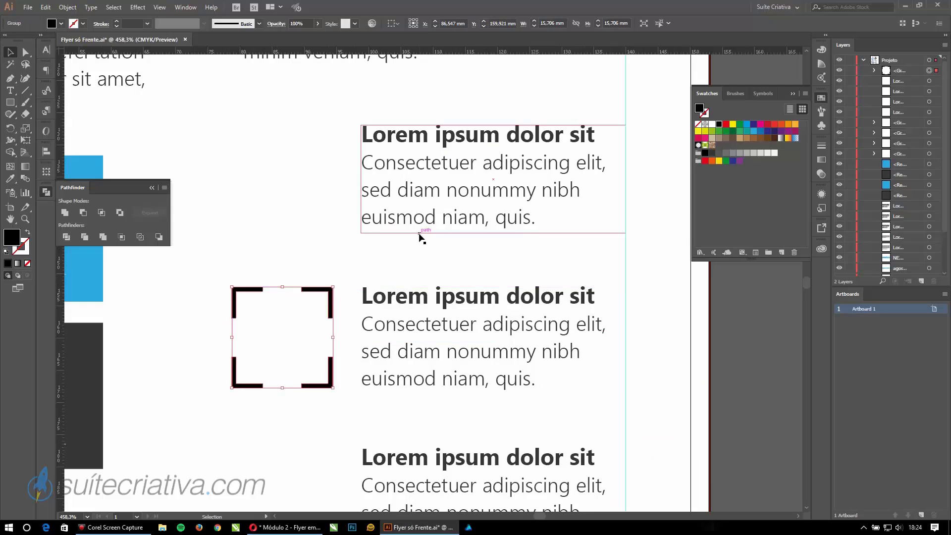
Step: Show the alignment options and line up the corner-bracket frame beside the middle highlight text
{"action": "key", "text": "ctrl+0"}
{"action": "key", "text": "shift+F7"}
{"action": "left_click", "coordinate": [473, 409]}
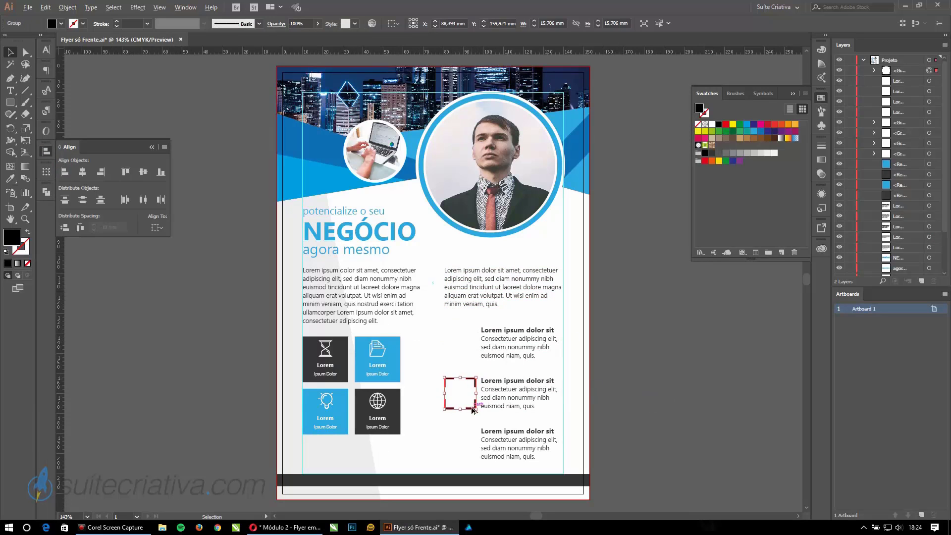
{"action": "left_click_drag", "start_coordinate": [488, 430], "coordinate": [488, 429]}
Step: Bring in the icons and place the thumbs-up, speaker and gear in the three blue frames, from first to last highlight
{"action": "scroll", "coordinate": [415, 286], "scroll_direction": "up", "scroll_amount": 3}
{"action": "key", "text": "ctrl+shift+p"}
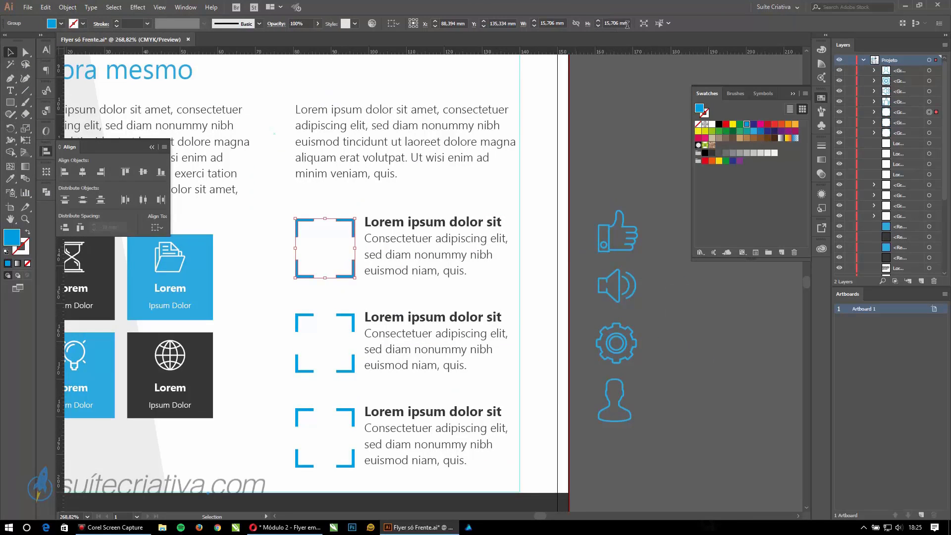
{"action": "left_click_drag", "start_coordinate": [617, 231], "coordinate": [325, 248]}
{"action": "left_click_drag", "start_coordinate": [617, 285], "coordinate": [325, 343]}
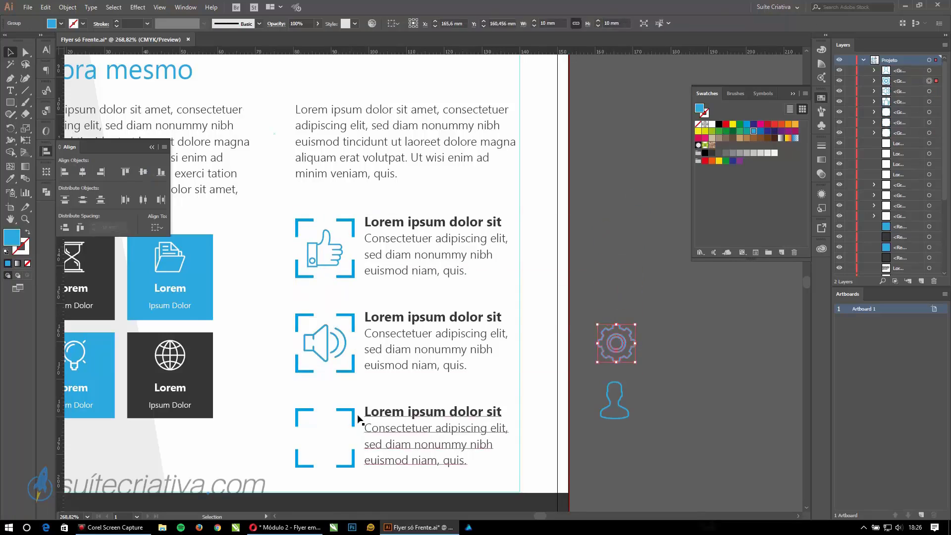
{"action": "left_click_drag", "start_coordinate": [616, 343], "coordinate": [325, 437]}
Step: Duplicate a bracket frame above the right-column paragraph and place the person icon inside it
{"action": "scroll", "coordinate": [347, 277], "scroll_direction": "up", "scroll_amount": 3}
{"action": "left_click_drag", "start_coordinate": [381, 297], "coordinate": [378, 117]}
{"action": "left_click_drag", "start_coordinate": [669, 451], "coordinate": [381, 114]}
Step: Add a contact text box with phone, email and address lines below the four icon squares, and deselect it
{"action": "left_click", "coordinate": [360, 272]}
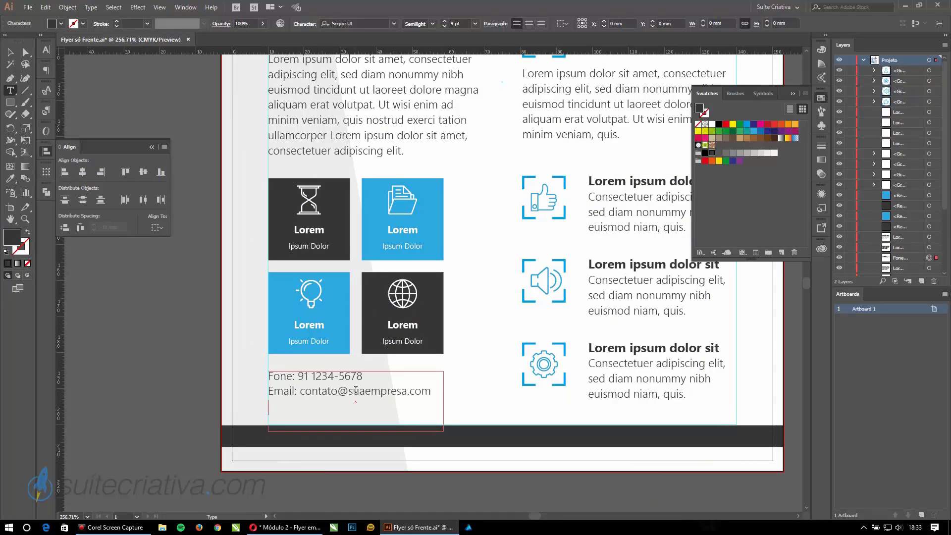
{"action": "key", "text": "Escape"}
{"action": "key", "text": "ctrl+0"}
{"action": "left_click", "coordinate": [650, 364]}
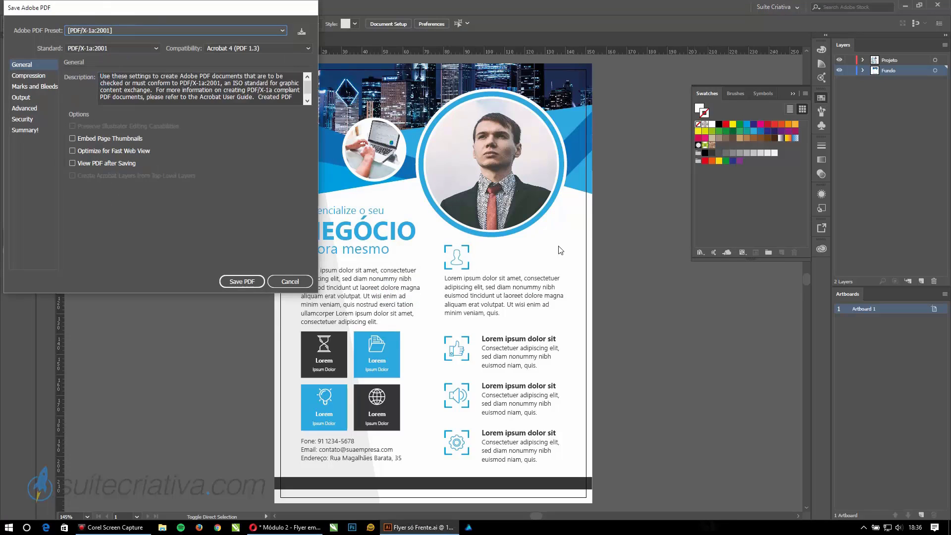
Step: Save the flyer as a PDF with the PDF/X-1a:2001 preset after visiting its marks and bleeds settings, and select all its artwork
{"action": "left_click", "coordinate": [35, 86]}
{"action": "key", "text": "Return"}
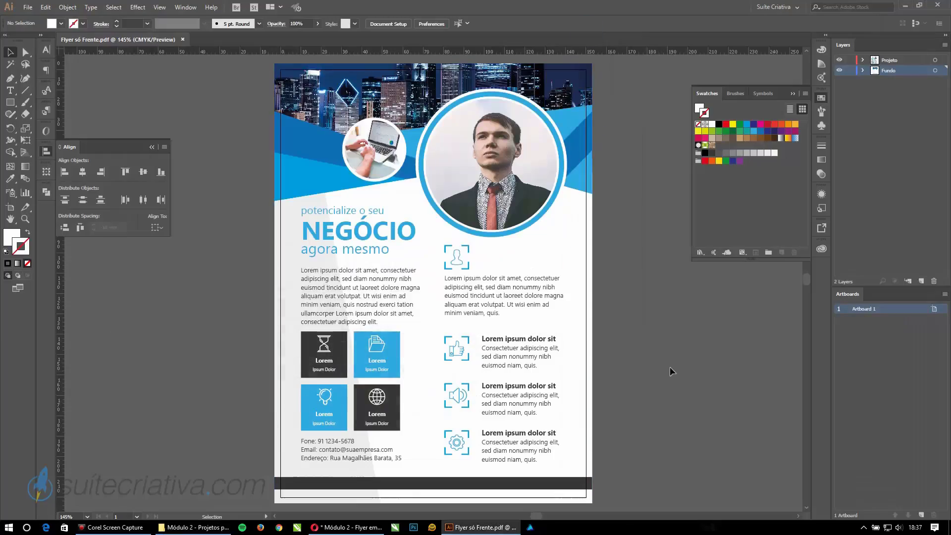
{"action": "key", "text": "ctrl+a"}
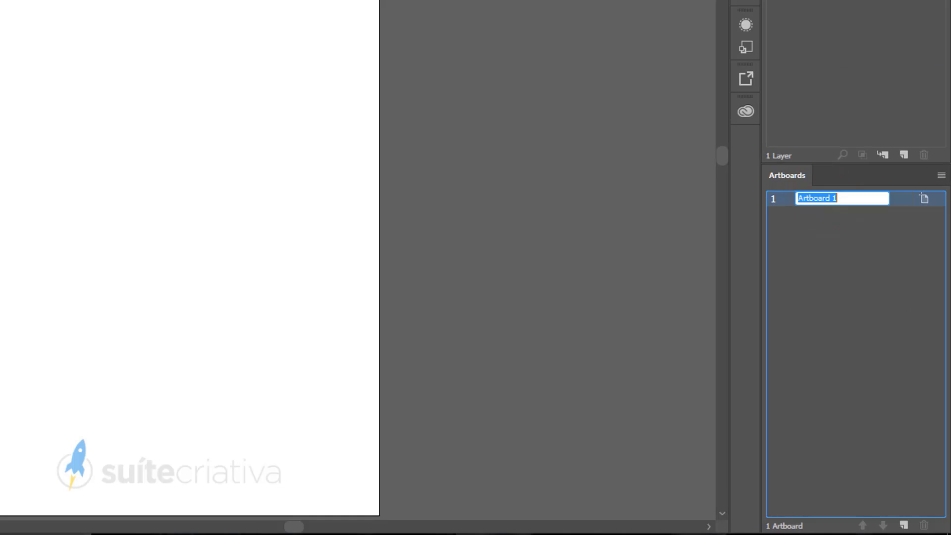
Step: Leave the name of Artboard 1 as it is and add three new artboards to the blank document
{"action": "left_click", "coordinate": [885, 331]}
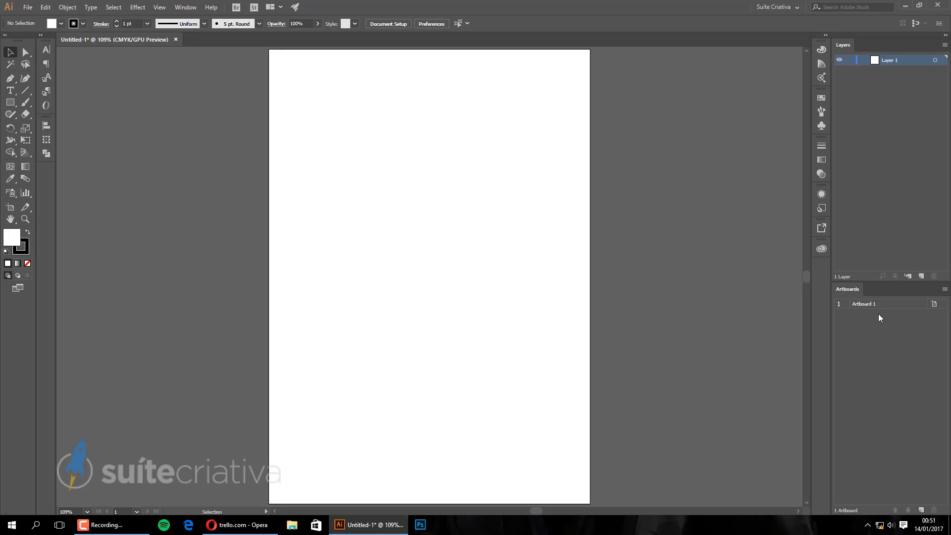
{"action": "left_click", "coordinate": [941, 175]}
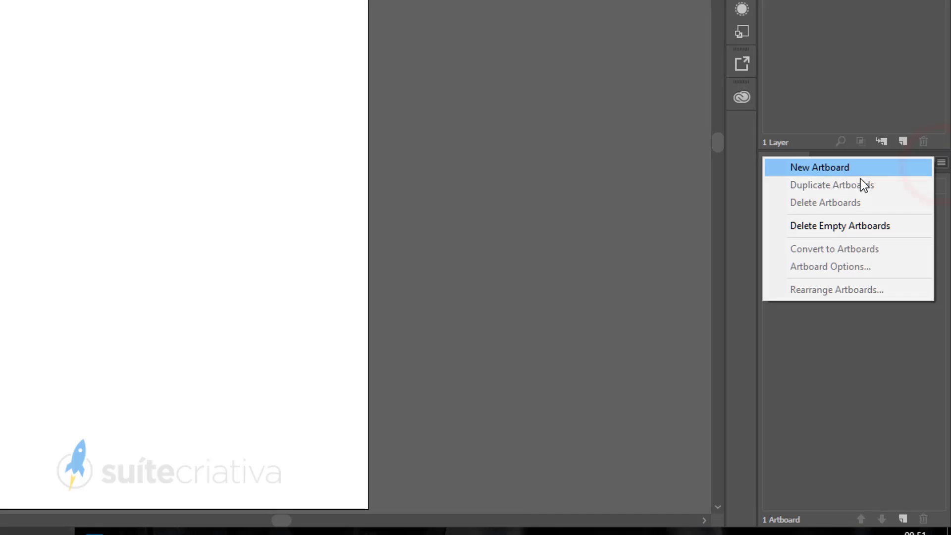
{"action": "left_click", "coordinate": [842, 166]}
{"action": "left_click", "coordinate": [904, 525]}
{"action": "left_click", "coordinate": [920, 511]}
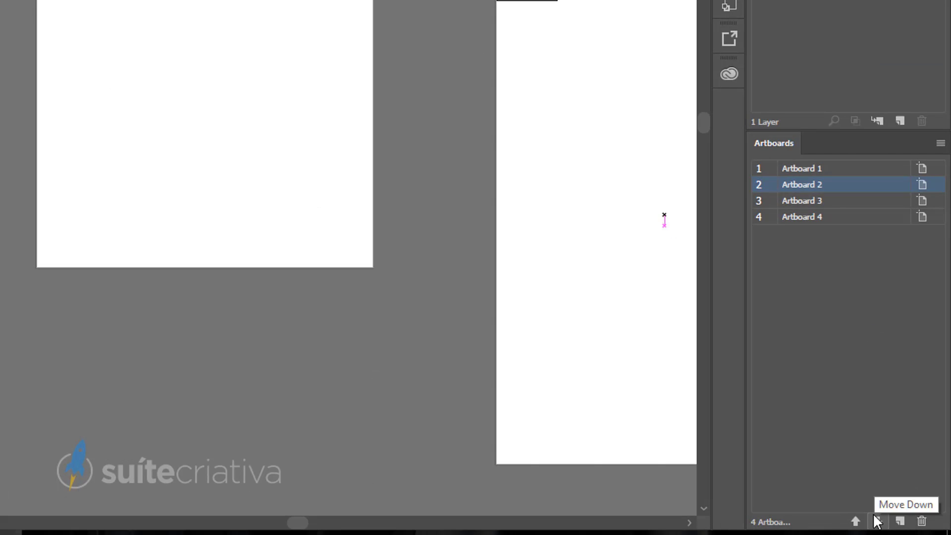
Step: Reorder the artboards as Artboard 4, Artboard 1, Artboard 3, Artboard 2
{"action": "left_click", "coordinate": [787, 333]}
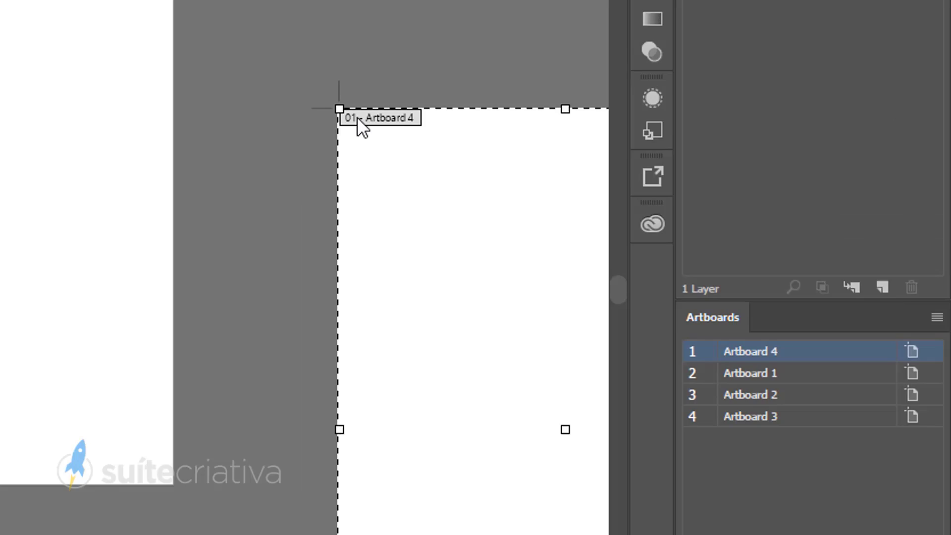
{"action": "left_click", "coordinate": [803, 217]}
{"action": "left_click_drag", "start_coordinate": [804, 217], "coordinate": [804, 201]}
{"action": "left_click", "coordinate": [665, 90]}
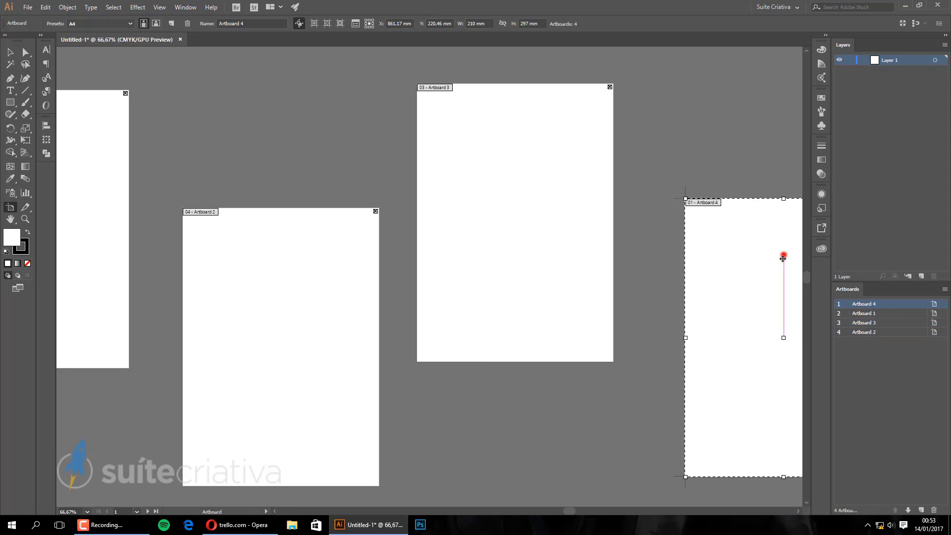
Step: Add a fifth artboard to the document
{"action": "left_click", "coordinate": [944, 289]}
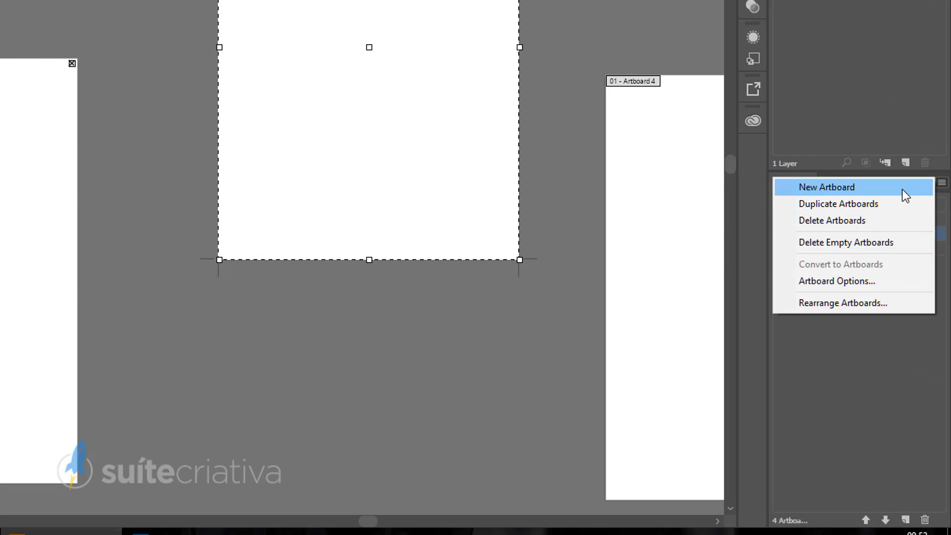
{"action": "left_click", "coordinate": [901, 189]}
{"action": "left_click", "coordinate": [942, 182]}
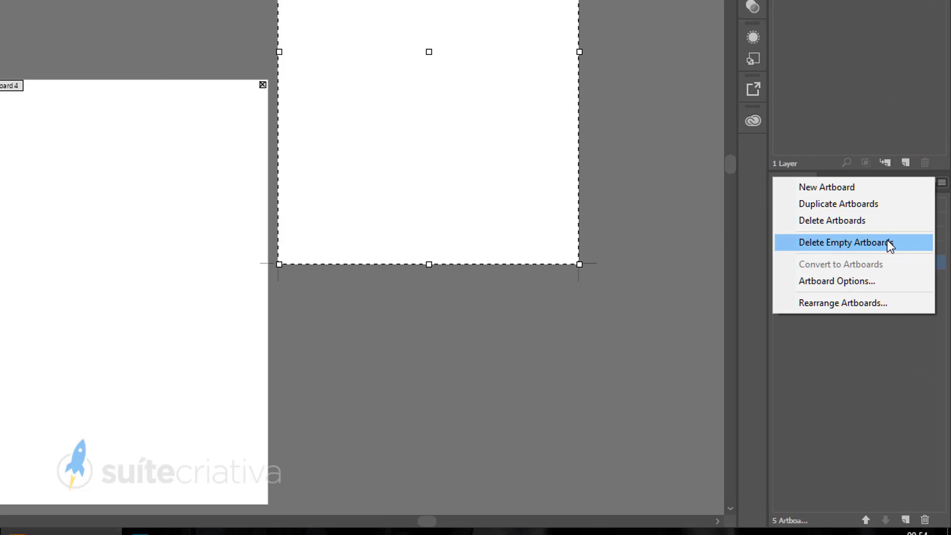
{"action": "left_click", "coordinate": [484, 84]}
Step: Rearrange the five artboards into an orderly, evenly spaced layout
{"action": "left_click", "coordinate": [942, 183]}
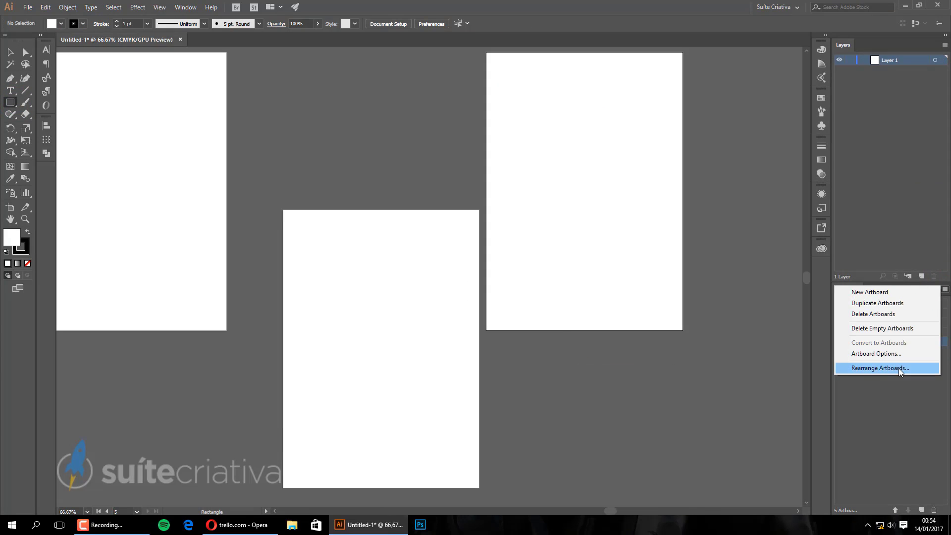
{"action": "left_click", "coordinate": [871, 303]}
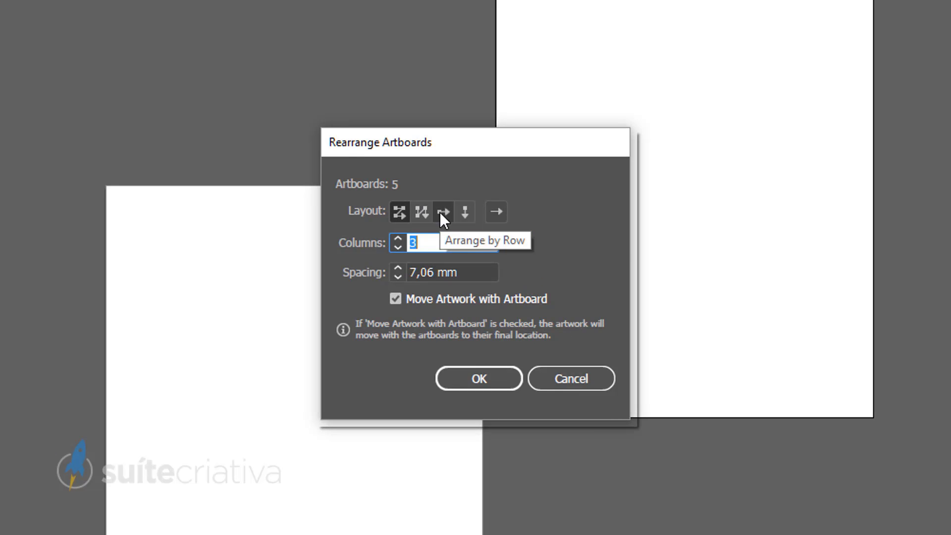
{"action": "left_click", "coordinate": [494, 302]}
{"action": "key", "text": "Return"}
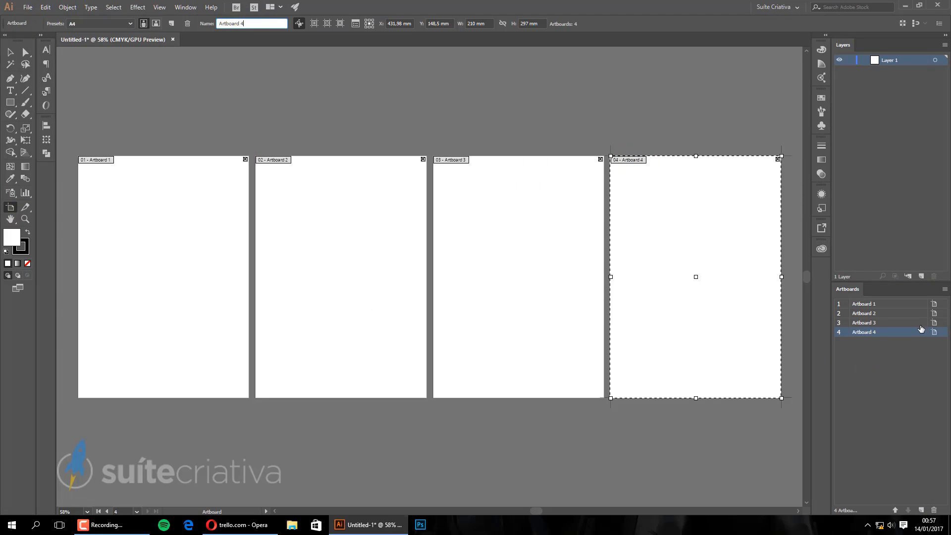
Step: Open the artboard options for Artboard 4
{"action": "right_click", "coordinate": [920, 326]}
{"action": "left_click", "coordinate": [862, 354]}
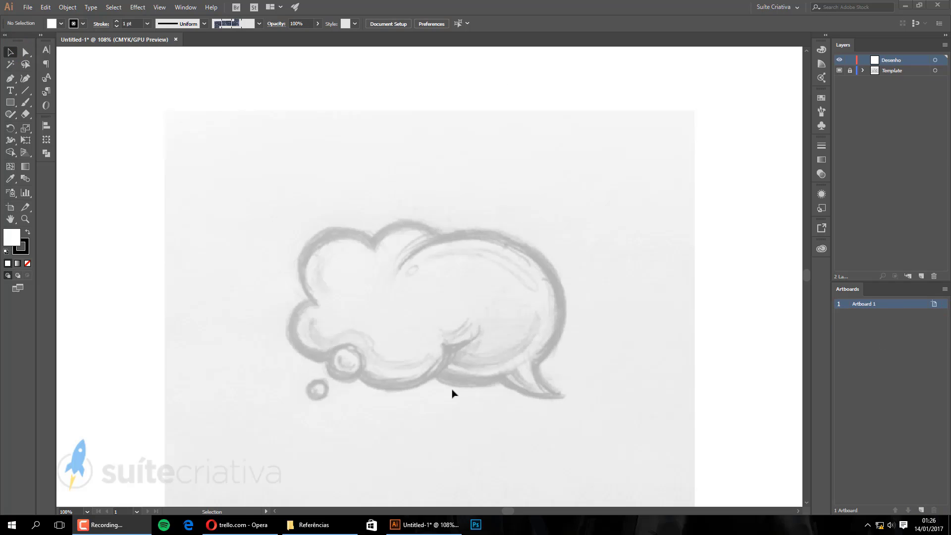
Step: Trace the inner edge of the cloud sketch's upper lobes with the Pen tool, down to the left notch
{"action": "scroll", "coordinate": [465, 324], "scroll_direction": "up", "scroll_amount": 4}
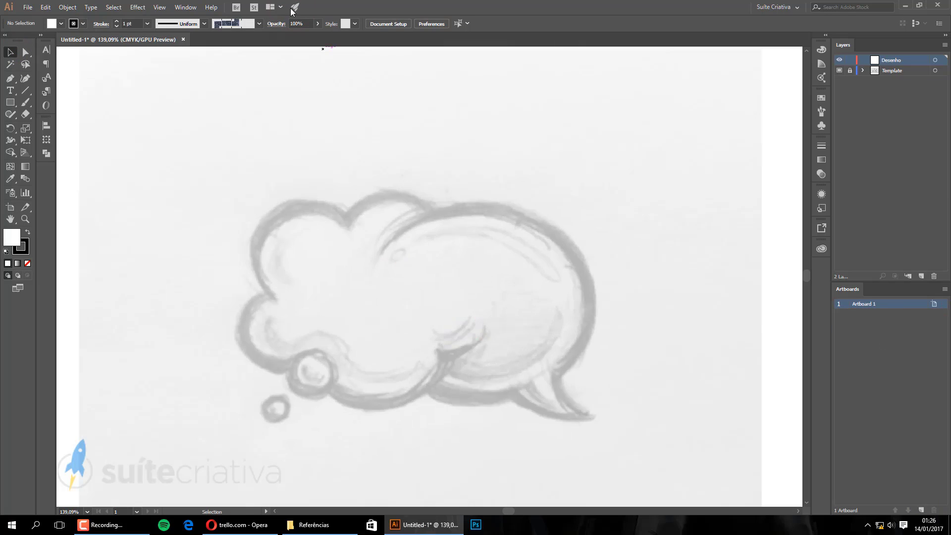
{"action": "left_click", "coordinate": [336, 163]}
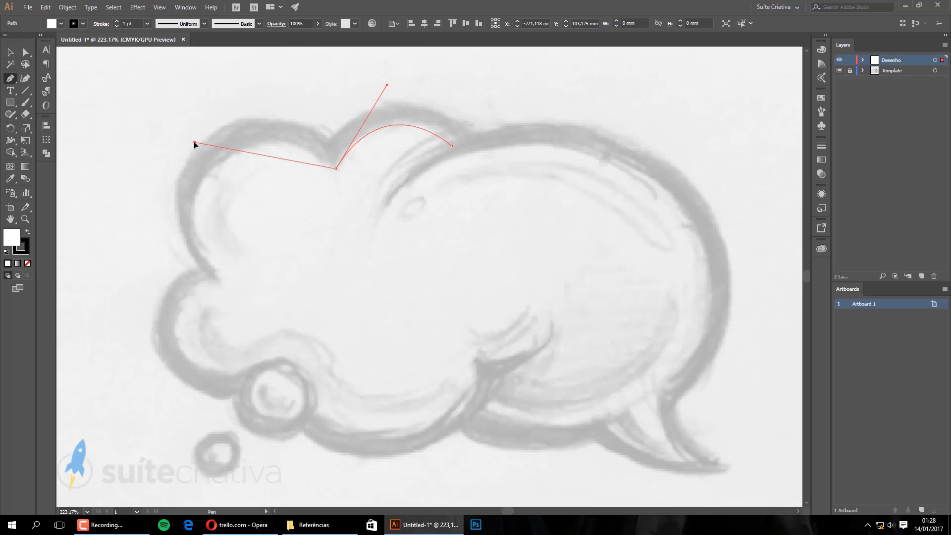
{"action": "left_click_drag", "start_coordinate": [194, 144], "coordinate": [203, 148]}
{"action": "left_click_drag", "start_coordinate": [216, 273], "coordinate": [297, 359]}
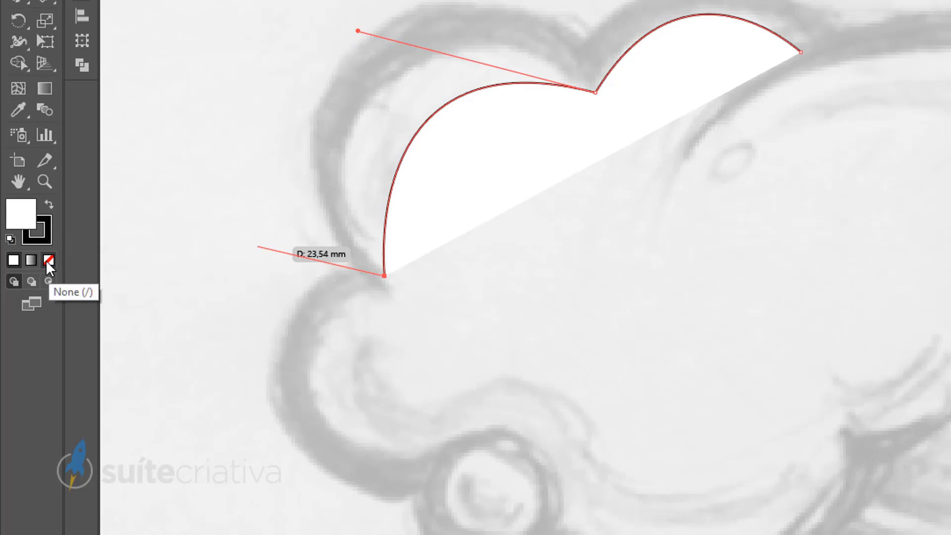
Step: Remove the path's fill and continue the inner outline around the lower-left lobe to the larger bubble circle
{"action": "left_click", "coordinate": [27, 263]}
{"action": "left_click_drag", "start_coordinate": [216, 272], "coordinate": [381, 368]}
{"action": "left_click", "coordinate": [561, 59]}
{"action": "left_click", "coordinate": [257, 390]}
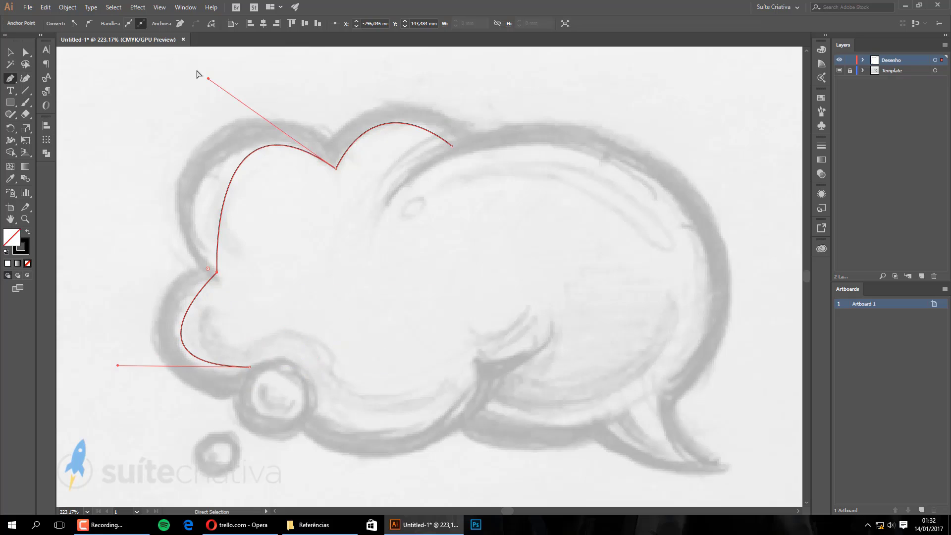
Step: Adjust the curve handles so the inner outline follows the two left lobes of the cloud sketch
{"action": "left_click_drag", "start_coordinate": [214, 82], "coordinate": [206, 82]}
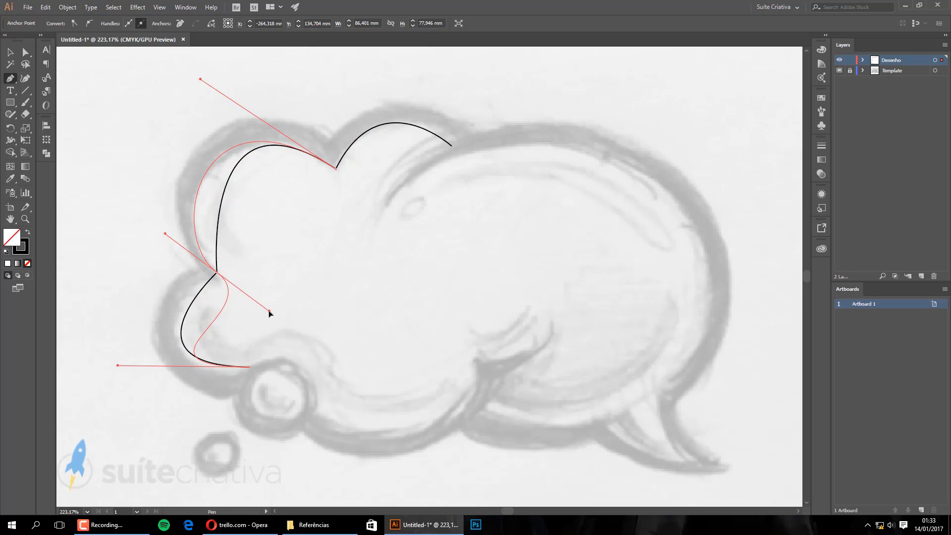
{"action": "left_click_drag", "start_coordinate": [269, 313], "coordinate": [173, 274]}
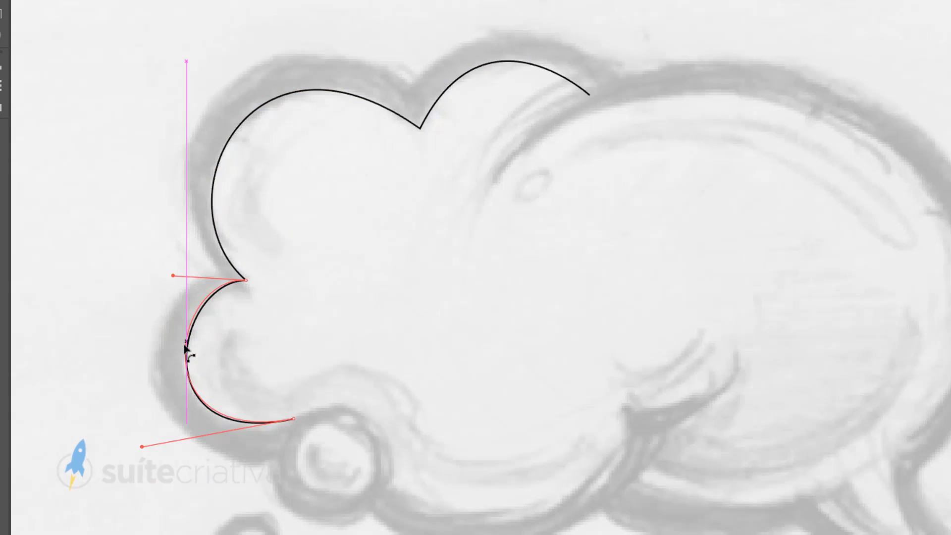
{"action": "left_click", "coordinate": [176, 325], "text": "ctrl"}
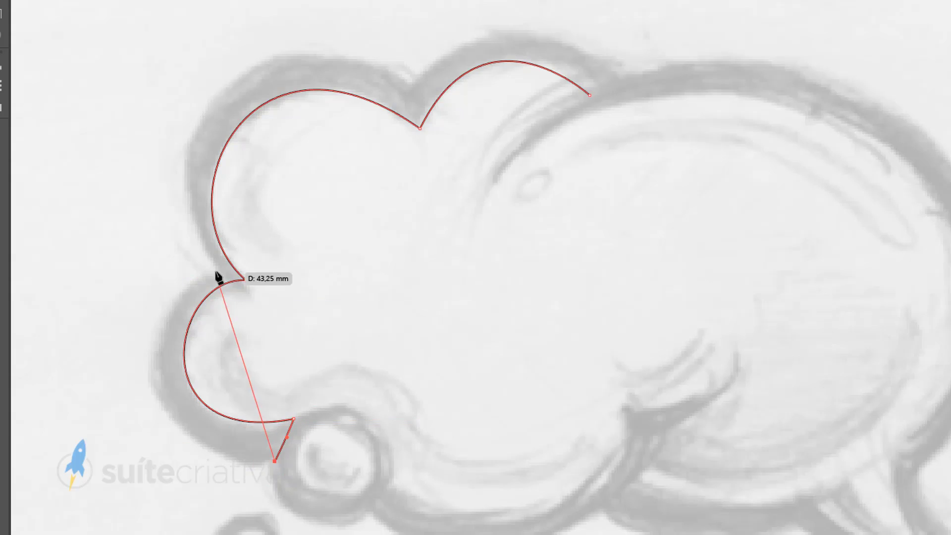
Step: Trace the outer edge of the cloud lobes back to the starting anchor to close the path, and refine its notch anchors
{"action": "left_click", "coordinate": [276, 460]}
{"action": "left_click_drag", "start_coordinate": [408, 84], "coordinate": [548, 155]}
{"action": "left_click_drag", "start_coordinate": [268, 11], "coordinate": [271, 5]}
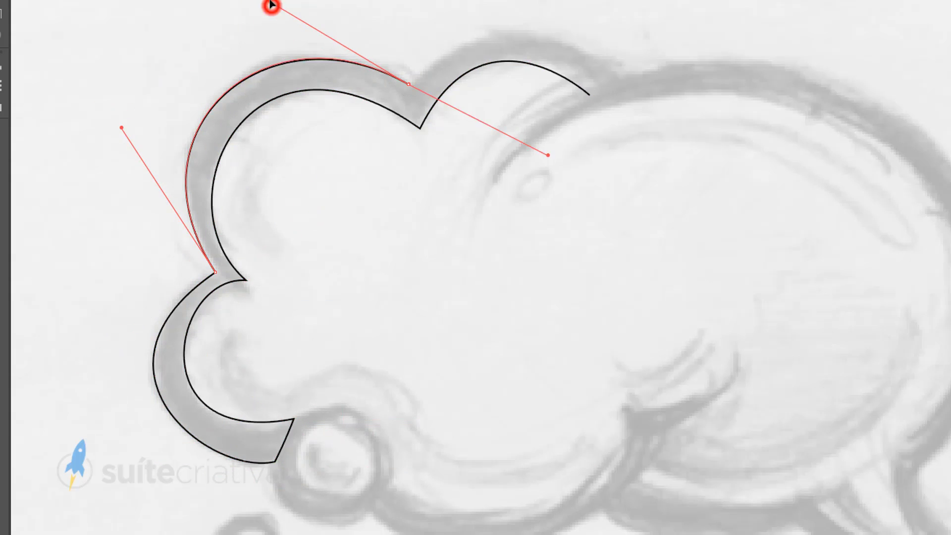
{"action": "left_click", "coordinate": [627, 72]}
{"action": "left_click", "coordinate": [589, 94]}
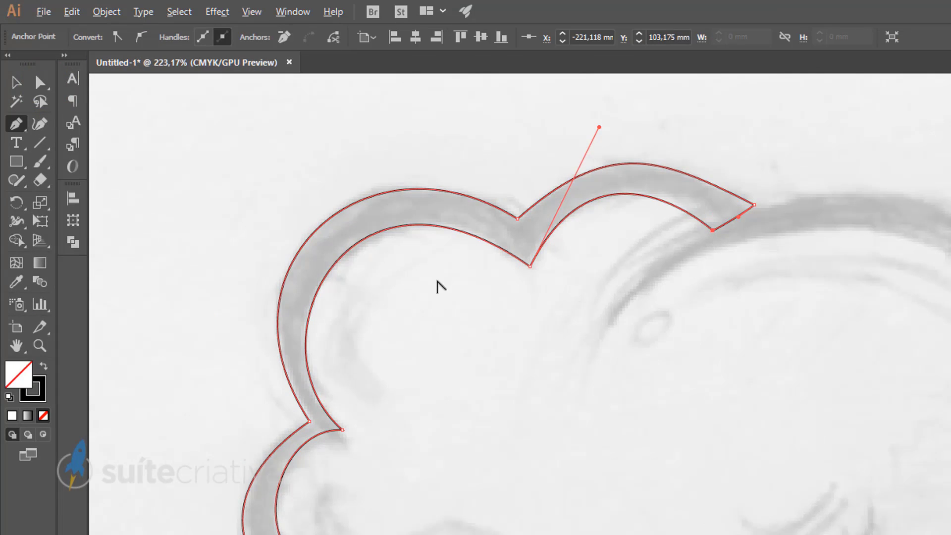
{"action": "left_click", "coordinate": [514, 217], "text": "ctrl"}
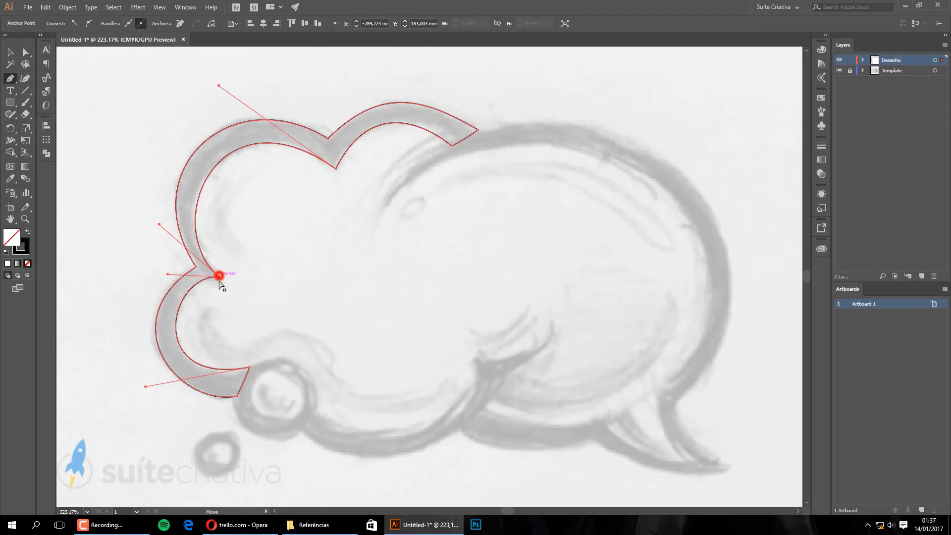
{"action": "left_click", "coordinate": [170, 403], "text": "ctrl"}
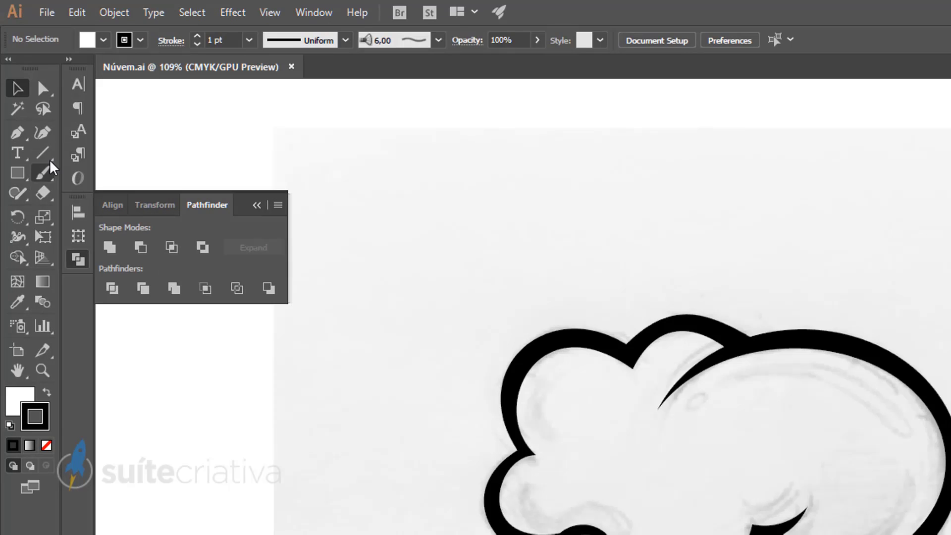
Step: Paint a wavy stroke about 126 mm wide above the cloud with the Paintbrush and the 5 pt. Round brush
{"action": "left_click_drag", "start_coordinate": [25, 102], "coordinate": [99, 104]}
{"action": "left_click", "coordinate": [821, 112]}
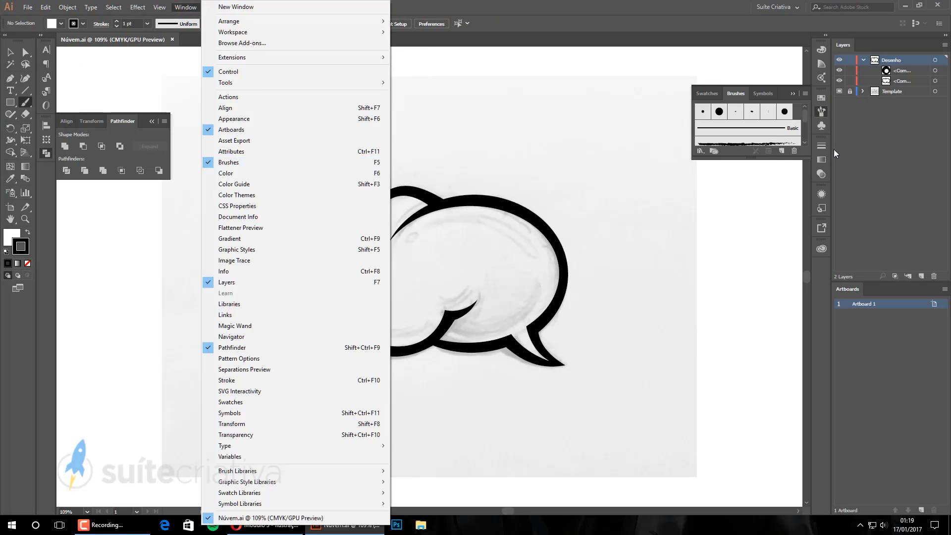
{"action": "left_click", "coordinate": [702, 116]}
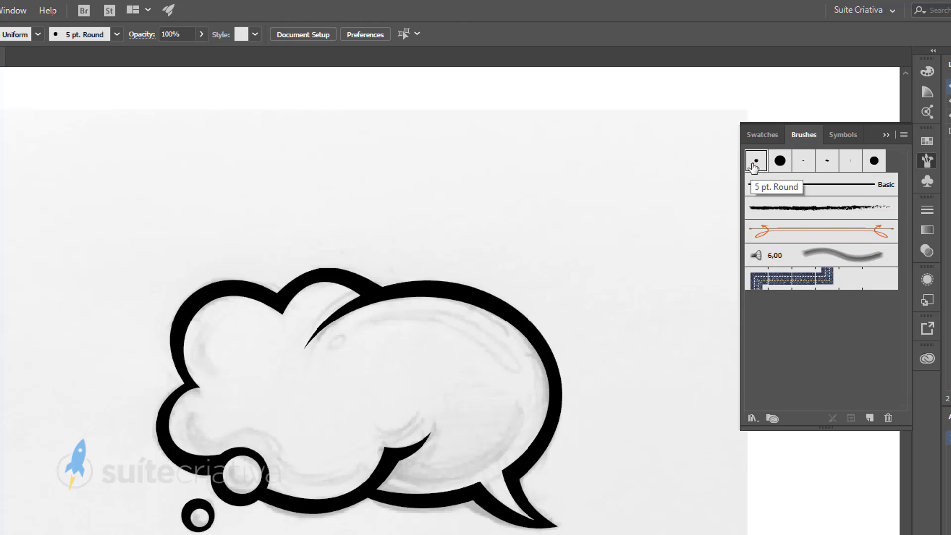
{"action": "left_click_drag", "start_coordinate": [419, 172], "coordinate": [140, 250]}
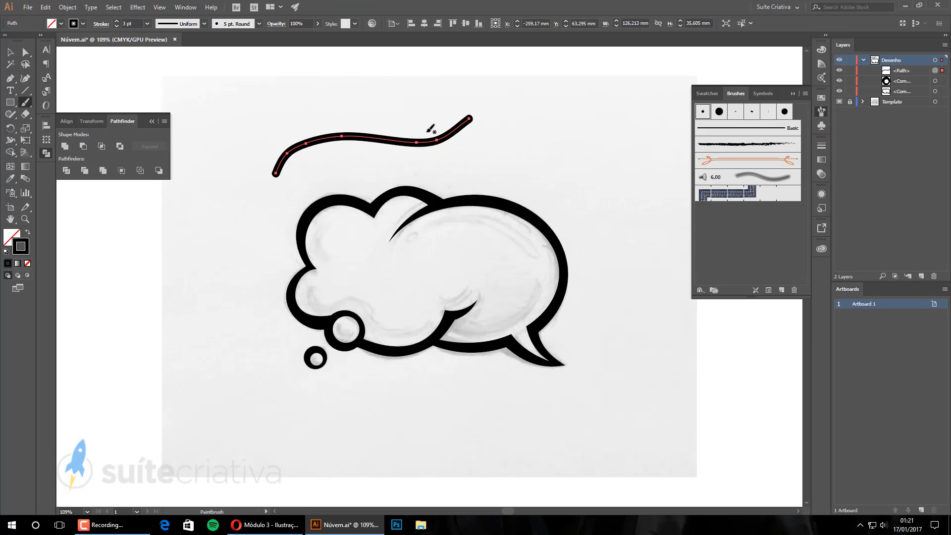
Step: Set the Paintbrush fidelity to its most accurate level and paint a second wavy stroke beside the first one
{"action": "key", "text": "Return"}
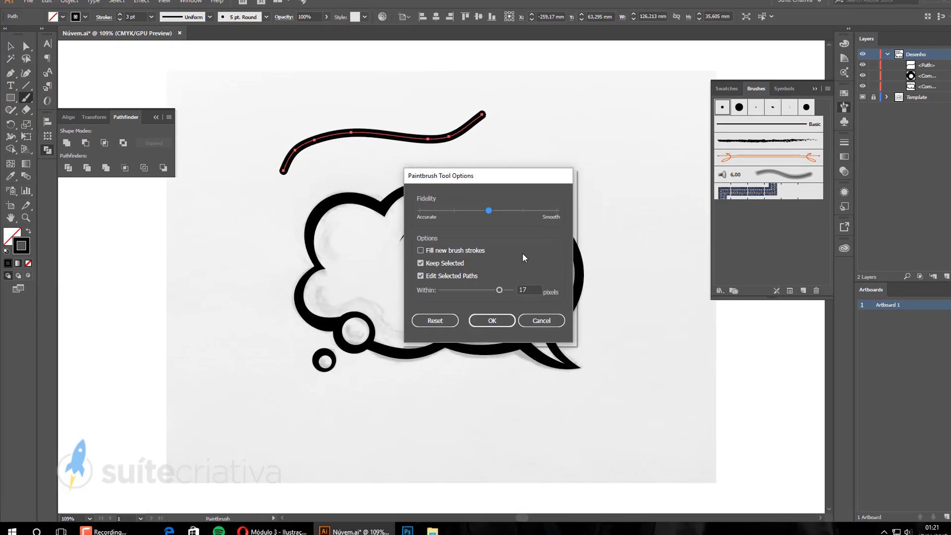
{"action": "left_click_drag", "start_coordinate": [476, 208], "coordinate": [414, 207]}
{"action": "left_click", "coordinate": [644, 337]}
{"action": "left_click_drag", "start_coordinate": [652, 123], "coordinate": [872, 86]}
Step: Set the Paintbrush fidelity to its smoothest level and paint a wavy stroke just below the second one
{"action": "key", "text": "Return"}
{"action": "left_click_drag", "start_coordinate": [548, 192], "coordinate": [786, 198]}
{"action": "key", "text": "Return"}
{"action": "left_click_drag", "start_coordinate": [658, 138], "coordinate": [879, 104]}
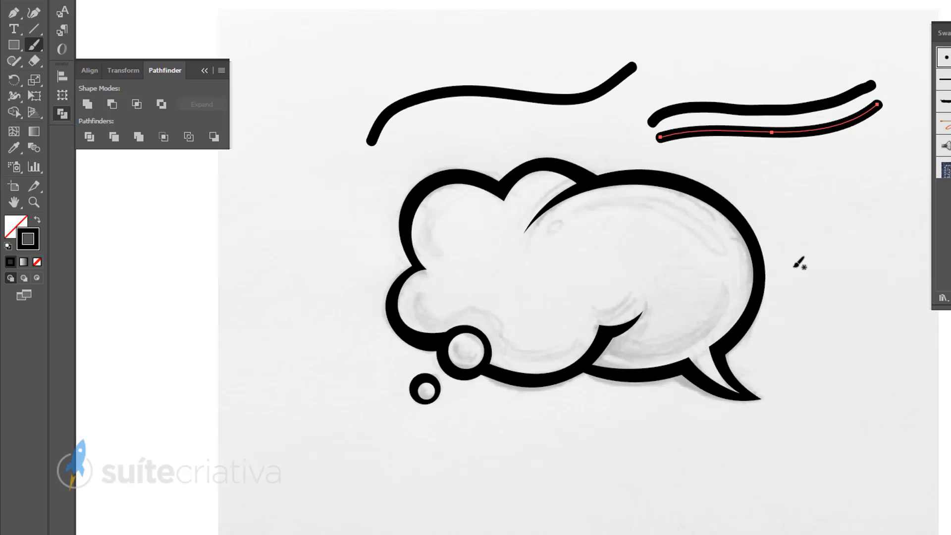
Step: Paint a rising curved stroke about 49 mm wide below the cloud's tail with the Paintbrush and the 5 pt. Round brush
{"action": "left_click_drag", "start_coordinate": [823, 196], "coordinate": [842, 194]}
{"action": "key", "text": "Return"}
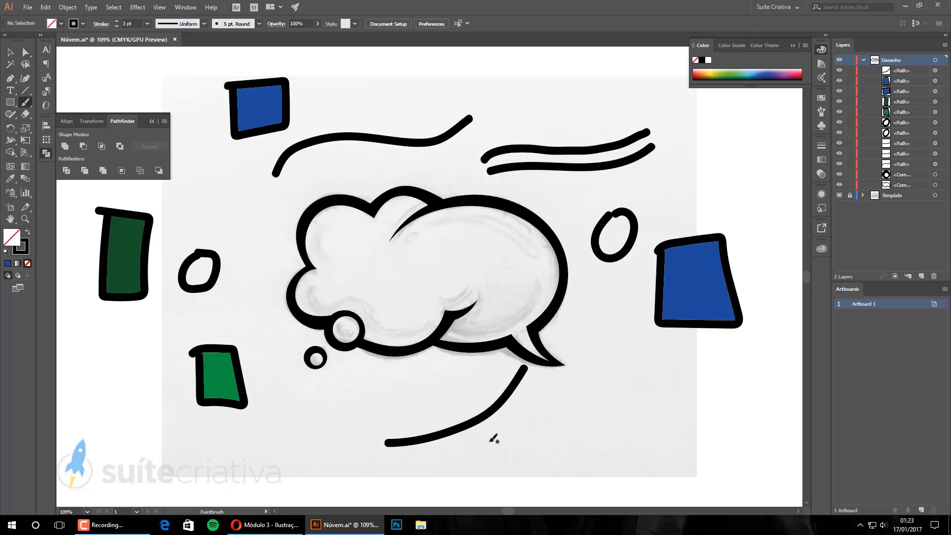
{"action": "left_click_drag", "start_coordinate": [582, 460], "coordinate": [659, 401]}
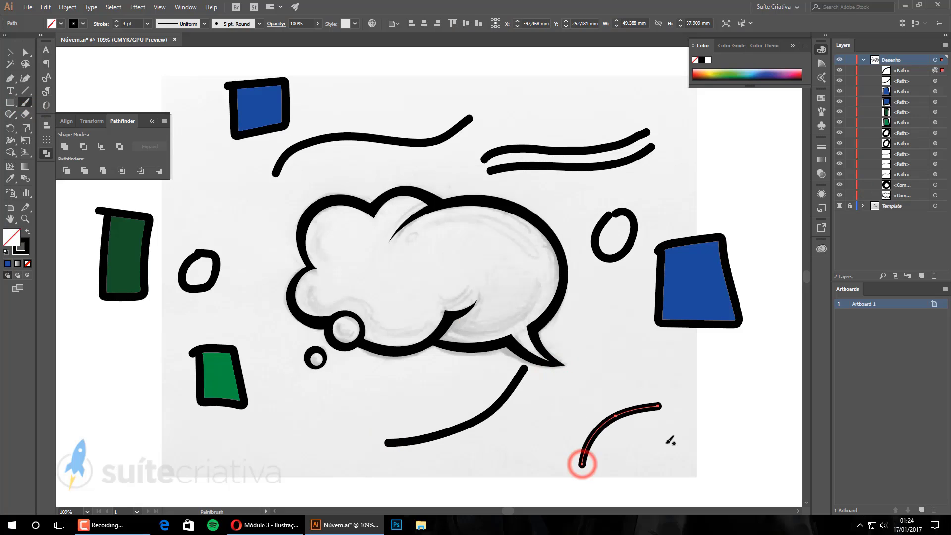
{"action": "left_click", "coordinate": [439, 276]}
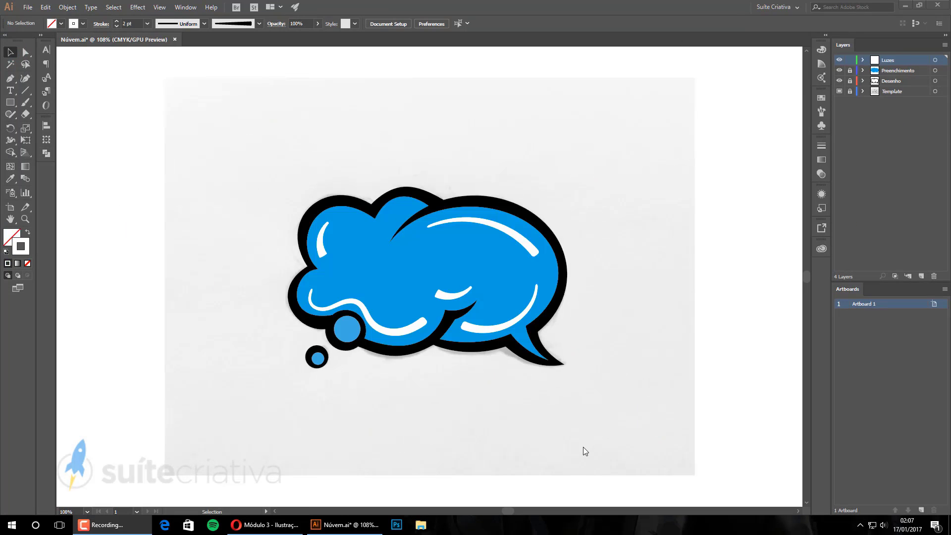
Step: Open the swatches of the coloured cloud document and show them as a thumbnail grid
{"action": "left_click", "coordinate": [822, 97]}
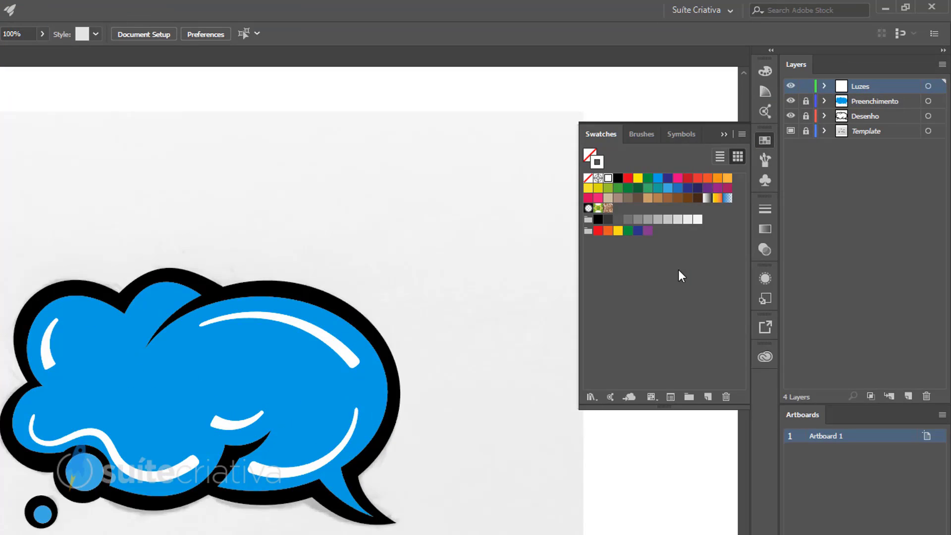
{"action": "left_click", "coordinate": [806, 93]}
{"action": "left_click", "coordinate": [843, 254]}
{"action": "left_click", "coordinate": [737, 157]}
Step: Load the Ancient swatch library and the PANTONE+ Solid Coated color book, and close them after viewing
{"action": "left_click", "coordinate": [591, 397]}
{"action": "left_click", "coordinate": [753, 27]}
{"action": "left_click", "coordinate": [591, 397]}
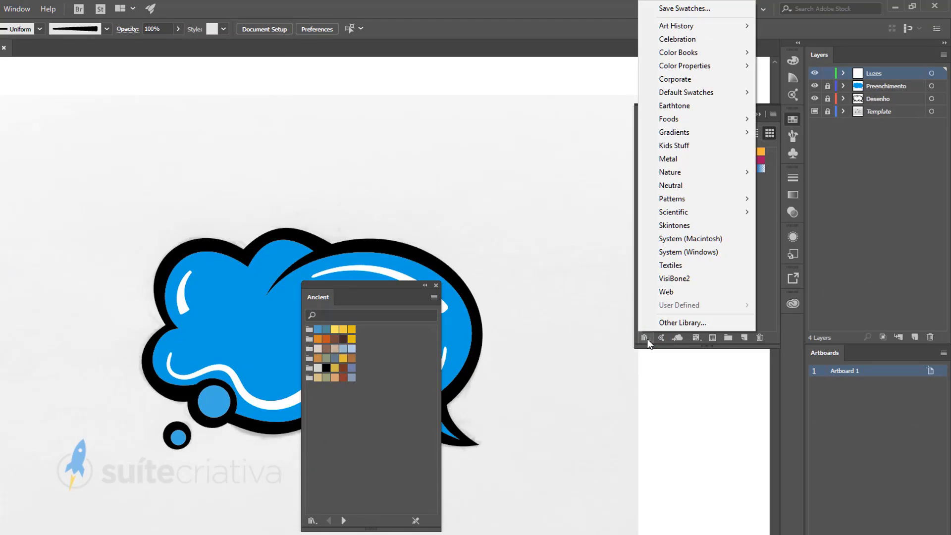
{"action": "mouse_move", "coordinate": [678, 52]}
{"action": "left_click", "coordinate": [822, 319]}
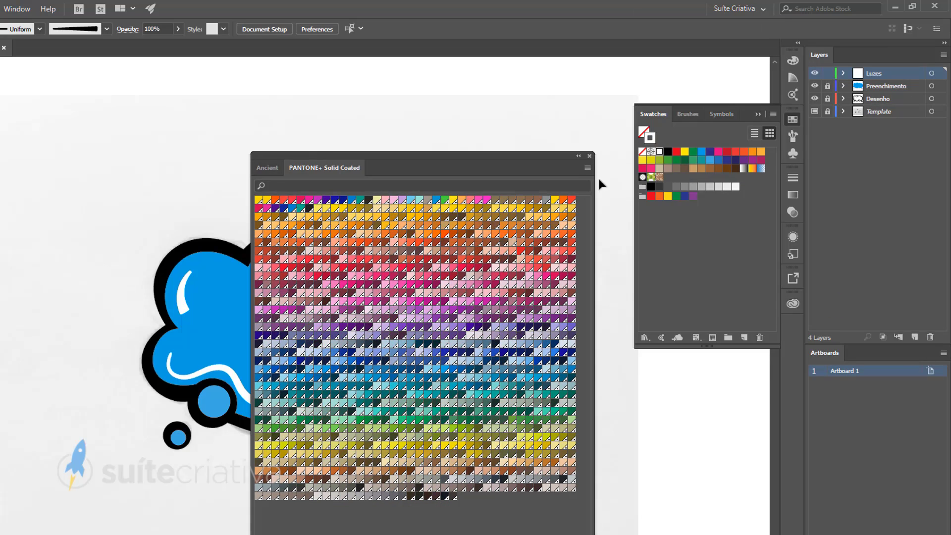
{"action": "left_click", "coordinate": [589, 155]}
{"action": "left_click", "coordinate": [645, 337]}
{"action": "left_click", "coordinate": [683, 382]}
{"action": "left_click", "coordinate": [327, 306]}
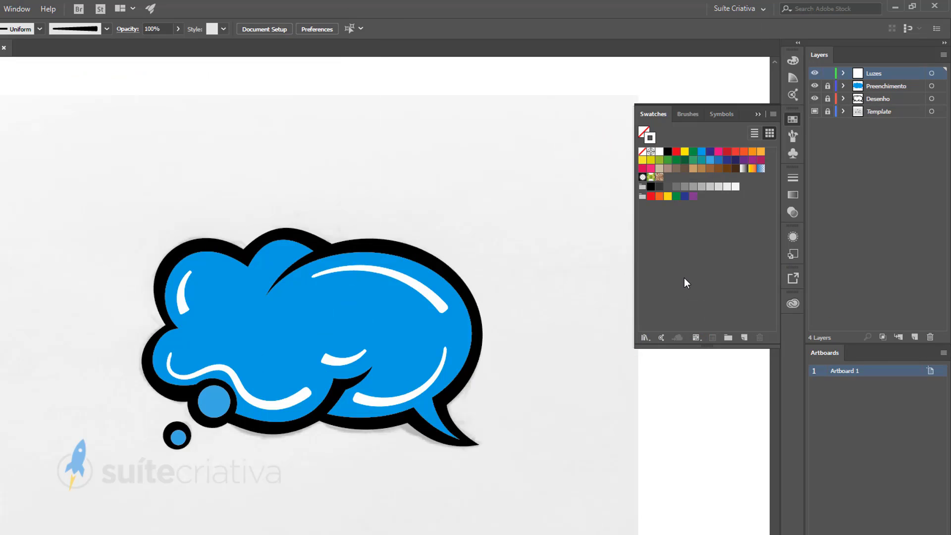
{"action": "left_click", "coordinate": [660, 338]}
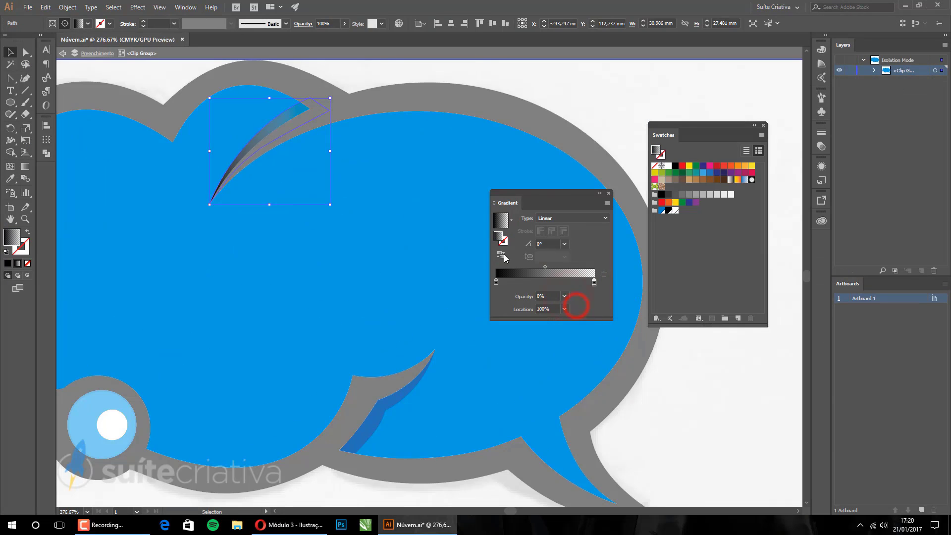
Step: Angle the upper fold shadow's linear gradient at -137.6° and set its blending mode to Multiply
{"action": "key", "text": "v"}
{"action": "key", "text": "ctrl+F10"}
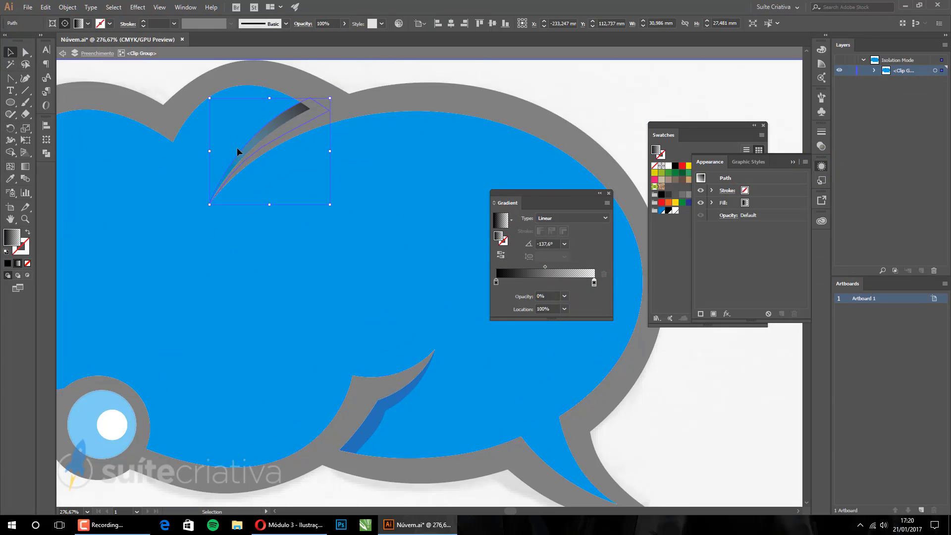
{"action": "key", "text": "ctrl+shift+F10"}
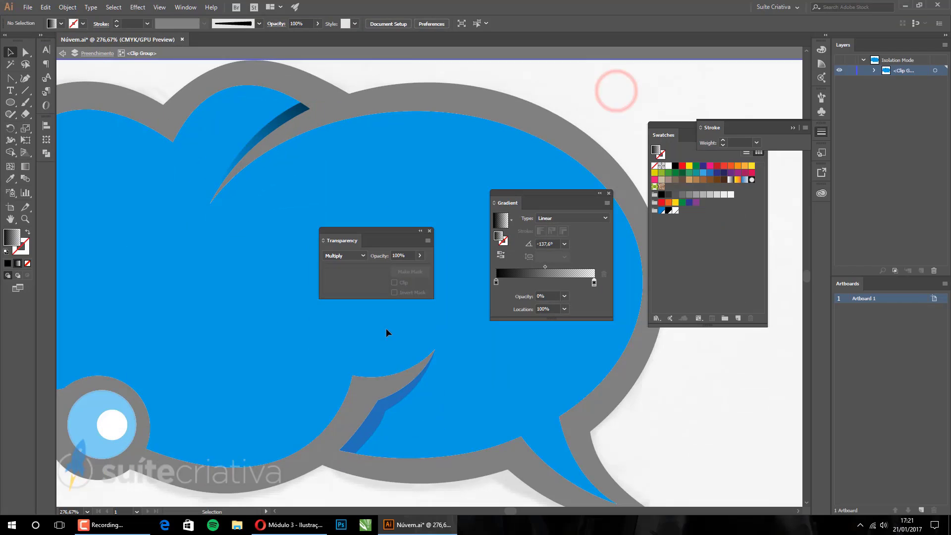
Step: Recolor the opaque black stop of the upper fold shadow's gradient to C 100 and K 50
{"action": "left_click", "coordinate": [405, 486]}
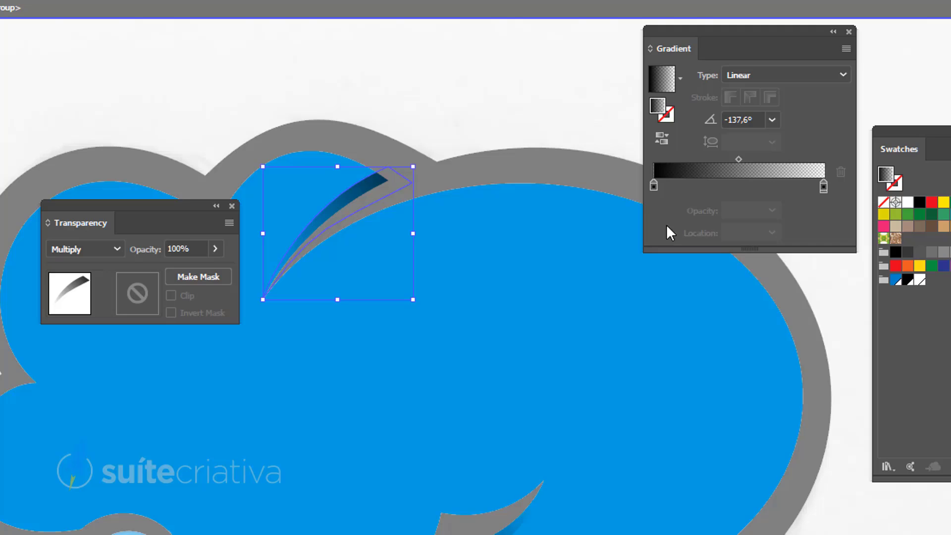
{"action": "double_click", "coordinate": [521, 157]}
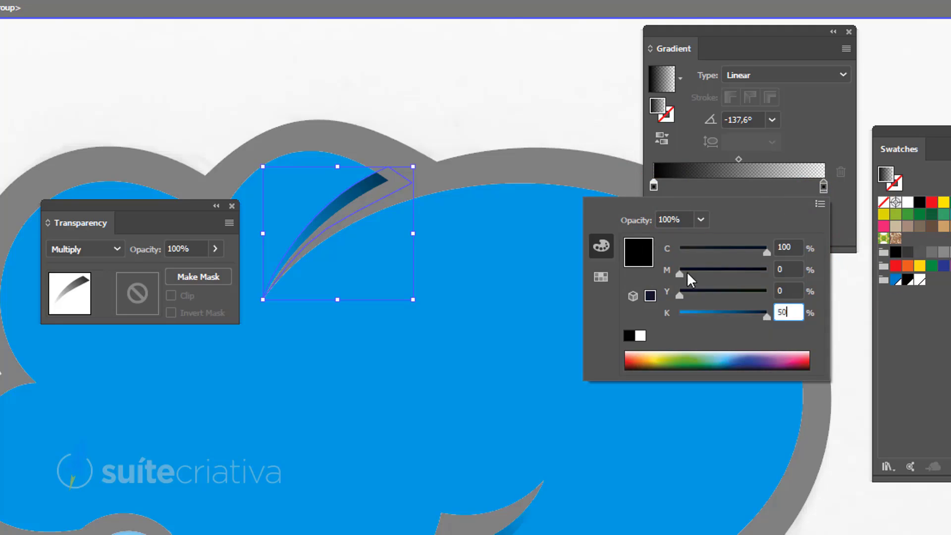
{"action": "key", "text": "Escape"}
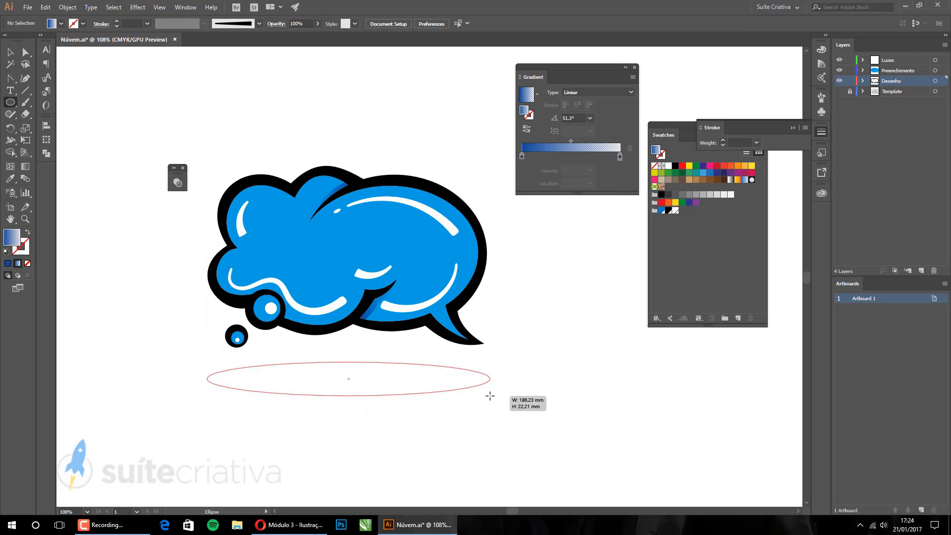
Step: Draw a flat ellipse about 186 mm wide and 22 mm high beneath the cloud balloon
{"action": "left_click_drag", "start_coordinate": [490, 396], "coordinate": [490, 395]}
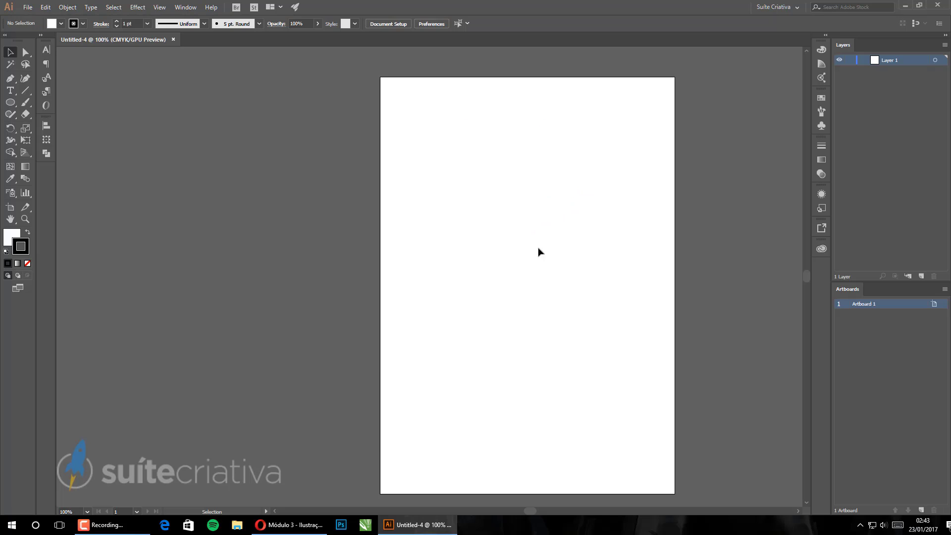
Step: Switch to File Explorer and view the files in the Área de Trabalho folder
{"action": "left_click_drag", "start_coordinate": [843, 45], "coordinate": [297, 174]}
{"action": "right_click", "coordinate": [505, 177]}
{"action": "left_click", "coordinate": [609, 157]}
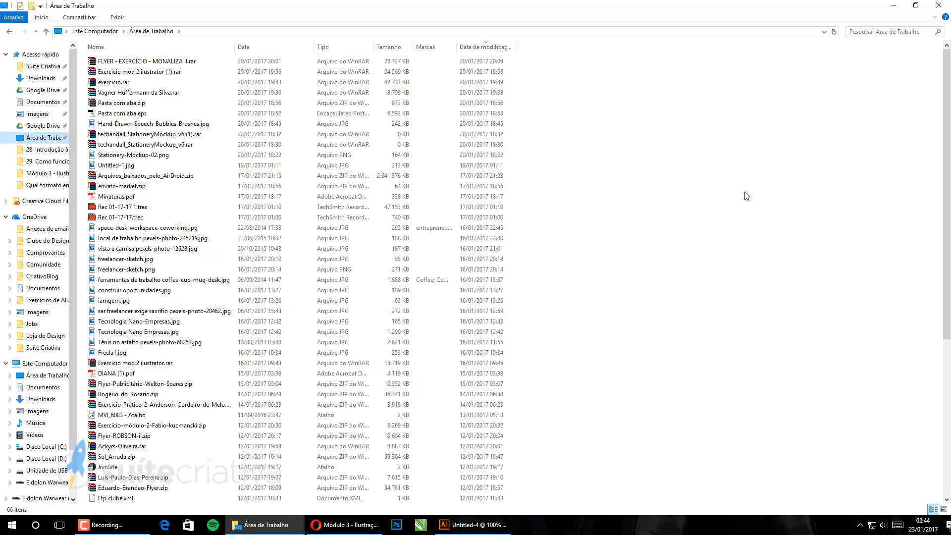
{"action": "right_click", "coordinate": [771, 130]}
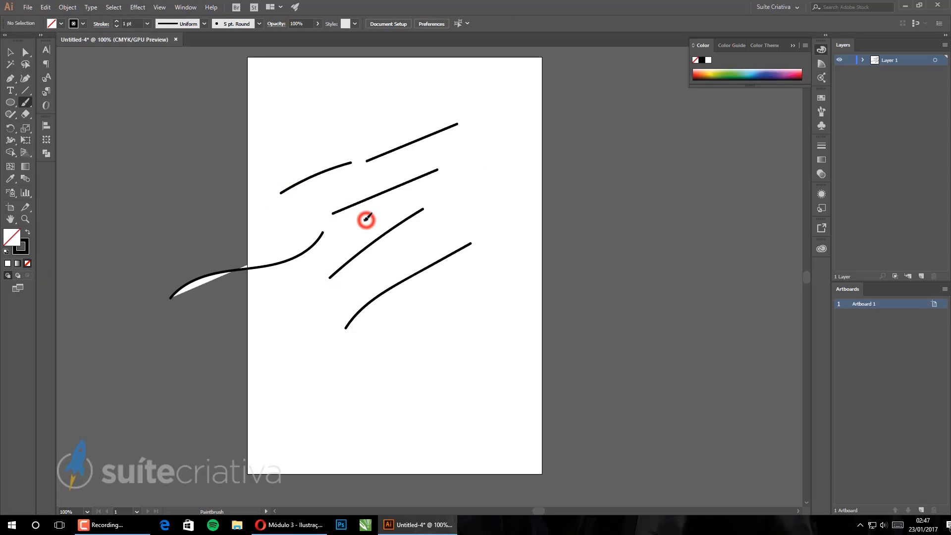
Step: Delete all the practice strokes and float the brush collection beside the empty page
{"action": "key", "text": "ctrl+a"}
{"action": "key", "text": "Delete"}
{"action": "left_click", "coordinate": [821, 111]}
{"action": "left_click_drag", "start_coordinate": [706, 92], "coordinate": [569, 87]}
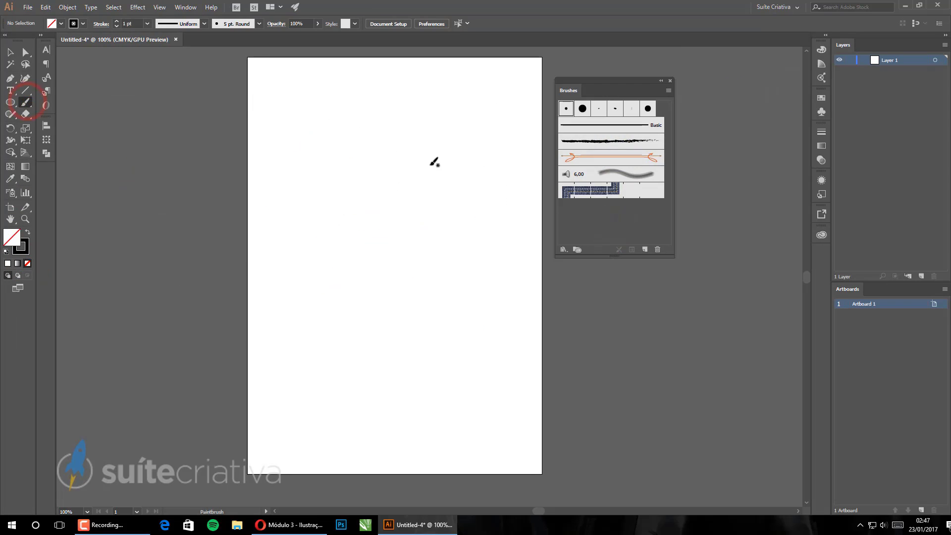
Step: Load the Bristle Brush Library
{"action": "left_click", "coordinate": [619, 183]}
{"action": "left_click", "coordinate": [724, 303]}
{"action": "left_click", "coordinate": [772, 397]}
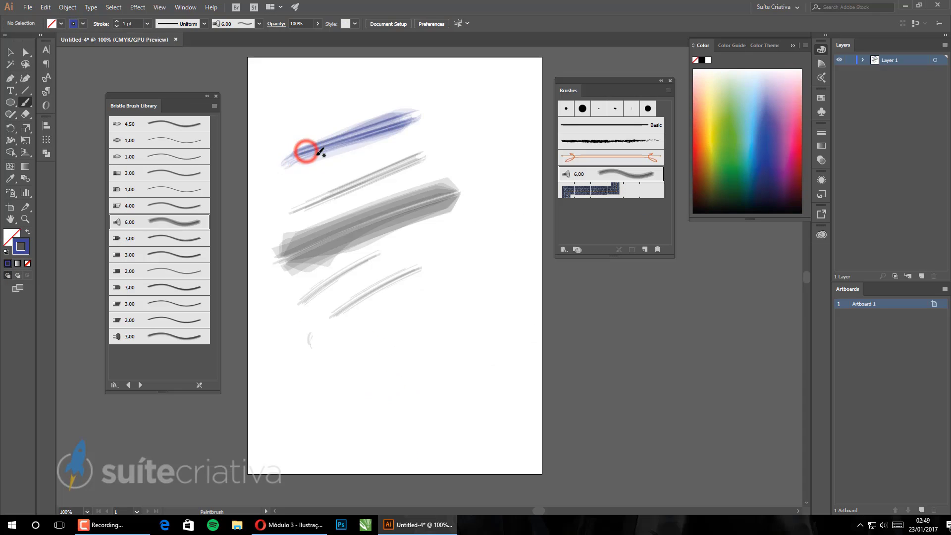
Step: Build up overlapping blue strokes near the page's upper and lower areas with the 6.00 Mop bristle brush
{"action": "left_click_drag", "start_coordinate": [336, 156], "coordinate": [464, 114]}
{"action": "left_click_drag", "start_coordinate": [390, 120], "coordinate": [416, 113]}
{"action": "left_click_drag", "start_coordinate": [335, 365], "coordinate": [436, 315]}
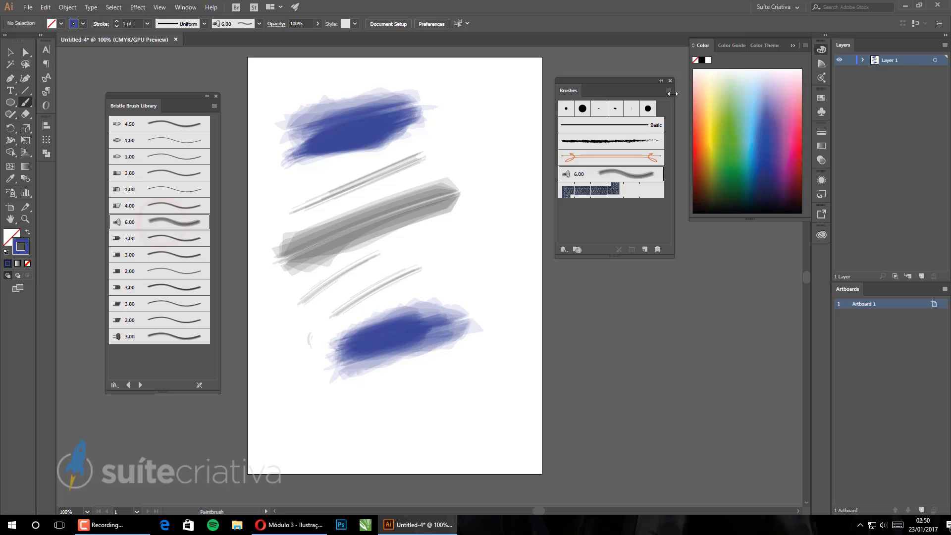
Step: Make the Mop bristle brush's paint fully opaque without applying the change to existing strokes
{"action": "double_click", "coordinate": [149, 222]}
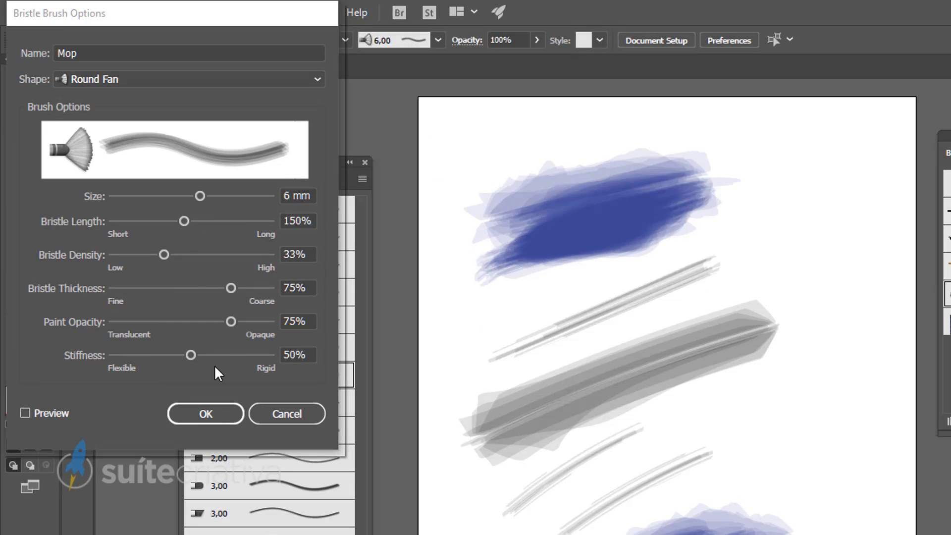
{"action": "left_click", "coordinate": [206, 414]}
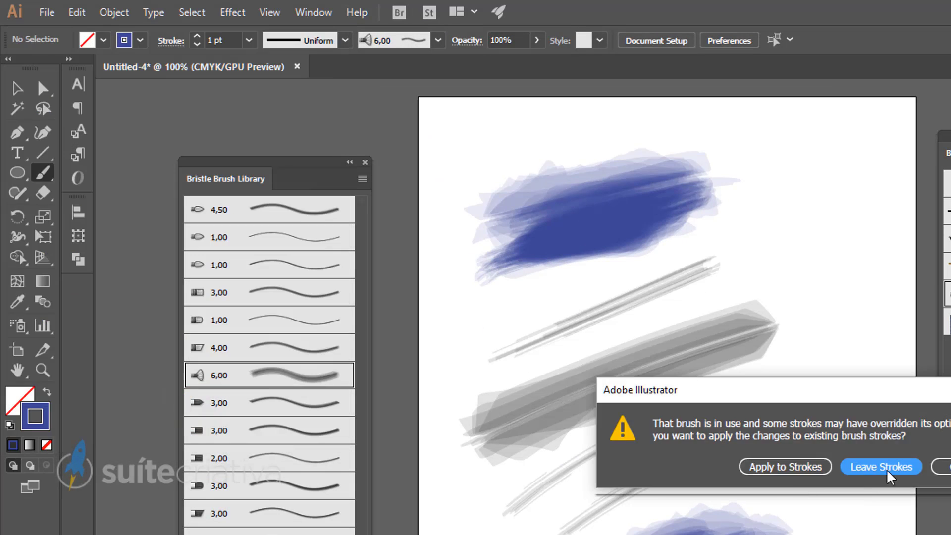
{"action": "key", "text": "Return"}
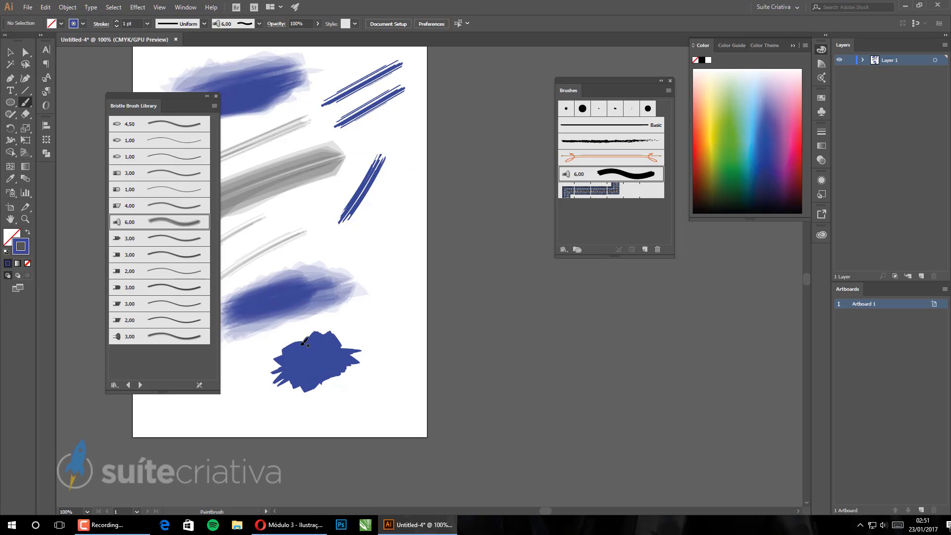
Step: Set the Mop bristle brush's paint opacity to 75%
{"action": "double_click", "coordinate": [148, 222]}
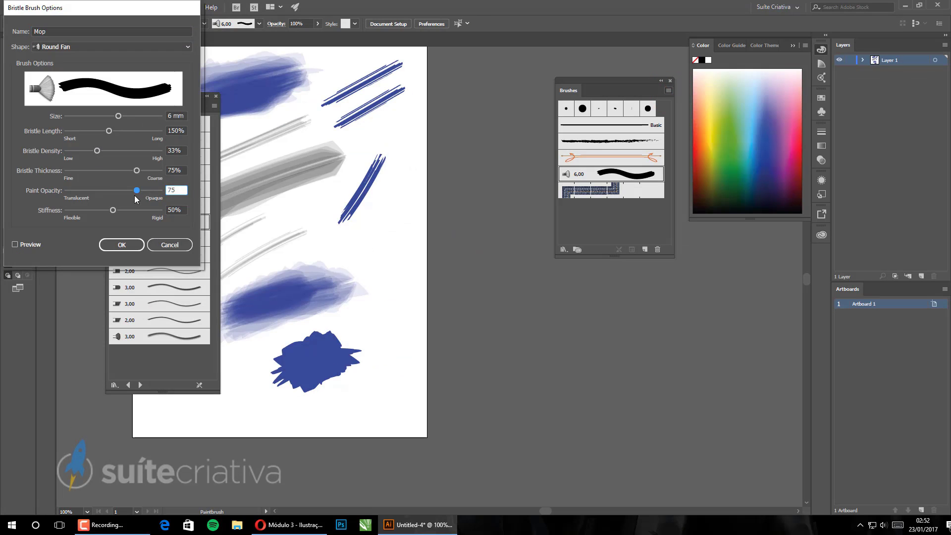
{"action": "key", "text": "Return"}
{"action": "key", "text": "Return"}
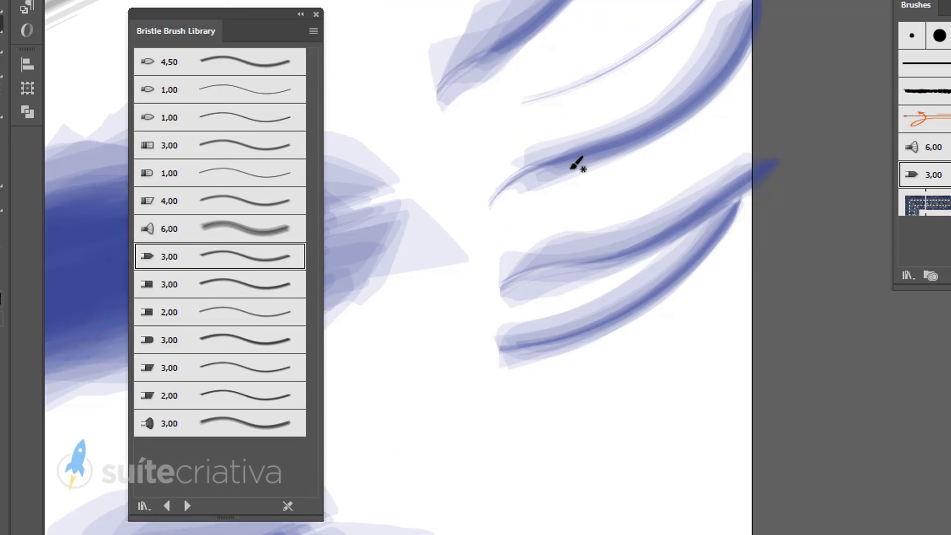
Step: Paint more translucent blue strokes on the page with the 3.00 bristle brush
{"action": "left_click", "coordinate": [620, 448]}
{"action": "left_click_drag", "start_coordinate": [527, 377], "coordinate": [560, 456]}
{"action": "left_click", "coordinate": [423, 379]}
{"action": "left_click_drag", "start_coordinate": [439, 297], "coordinate": [439, 332]}
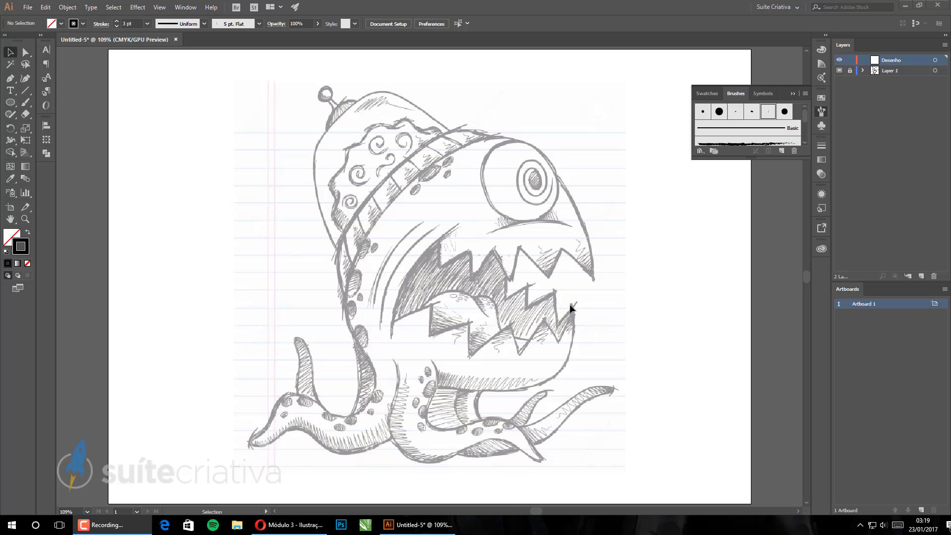
Step: Paint two wavy calligraphic strokes beside the monster sketch on the Desenho layer with the Paintbrush and the 5 pt. Flat brush
{"action": "left_click_drag", "start_coordinate": [26, 102], "coordinate": [98, 121]}
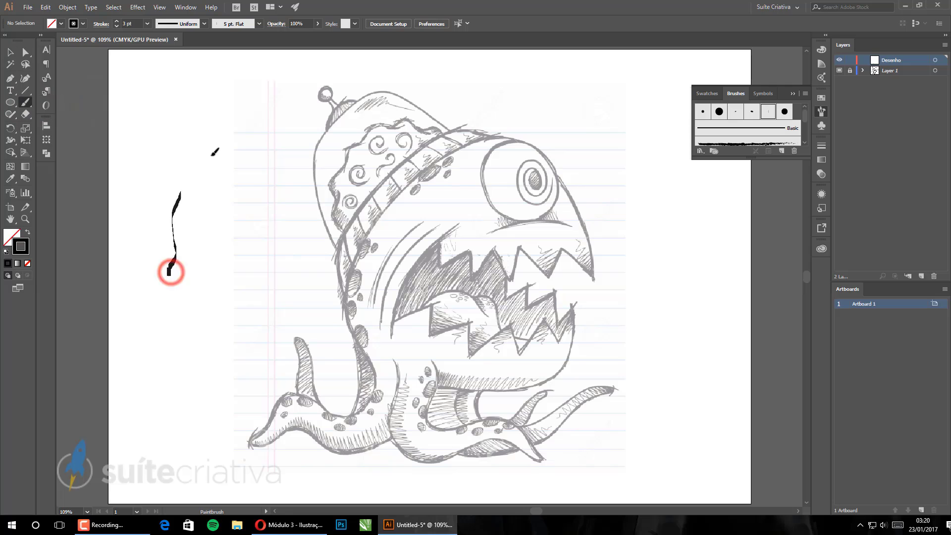
{"action": "left_click", "coordinate": [749, 112]}
{"action": "key", "text": "b"}
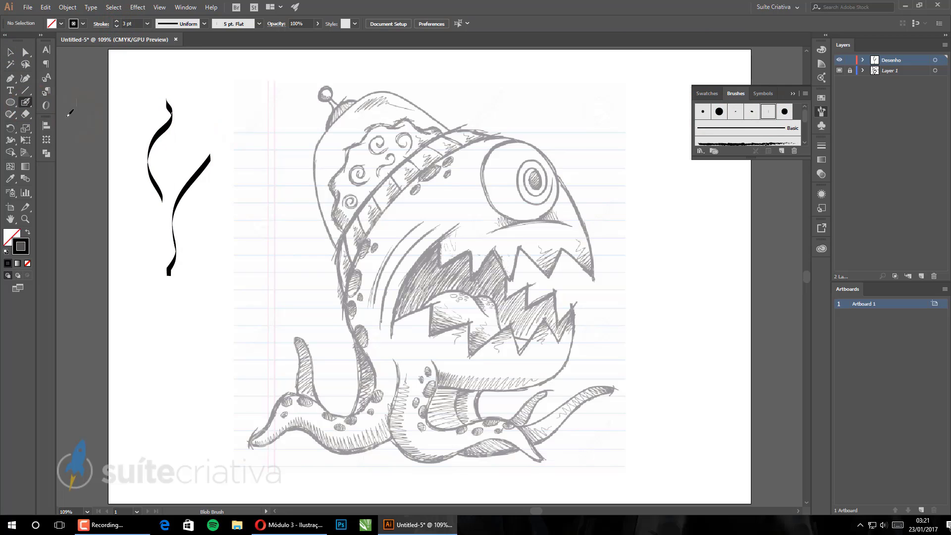
Step: Paint a third wavy stroke beside the others with the Blob Brush and inspect its outline with Direct Selection
{"action": "left_click_drag", "start_coordinate": [128, 93], "coordinate": [132, 205]}
{"action": "scroll", "coordinate": [149, 148], "scroll_direction": "up", "scroll_amount": 4}
{"action": "key", "text": "a"}
{"action": "left_click", "coordinate": [163, 125]}
Step: Scribble a dense hatched patch about 28 mm wide outside the artboard with the Blob Brush and select it
{"action": "left_click_drag", "start_coordinate": [117, 164], "coordinate": [210, 149]}
{"action": "key", "text": "v"}
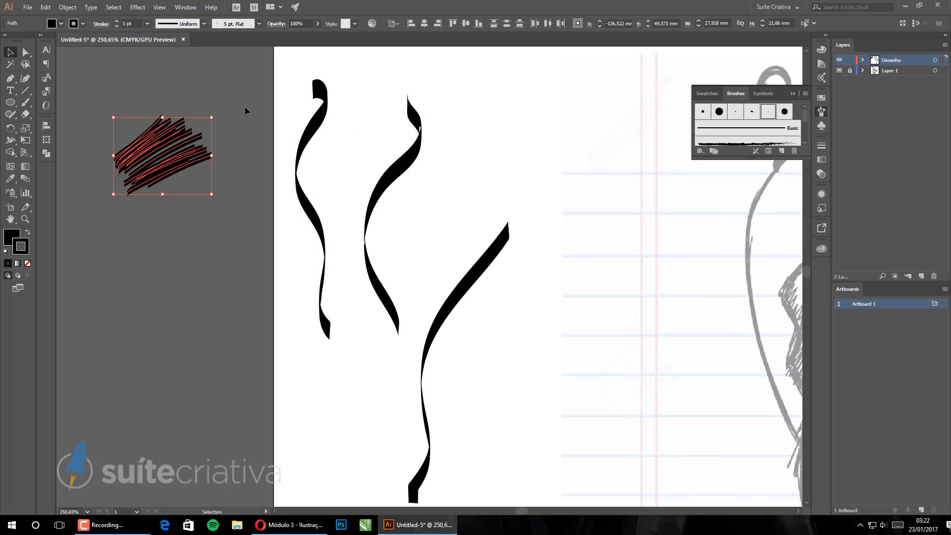
{"action": "left_click", "coordinate": [215, 187]}
Step: Paint a diagonal stroke below the scribbled patch with the Blob Brush
{"action": "key", "text": "shift+b"}
{"action": "mouse_move", "coordinate": [233, 203]}
{"action": "left_mouse_down"}
{"action": "mouse_move", "coordinate": [236, 192]}
{"action": "mouse_move", "coordinate": [144, 248]}
{"action": "mouse_move", "coordinate": [187, 240]}
{"action": "mouse_move", "coordinate": [85, 319]}
{"action": "mouse_move", "coordinate": [198, 277]}
{"action": "left_mouse_up"}
{"action": "key", "text": "v"}
{"action": "key", "text": "shift+b"}
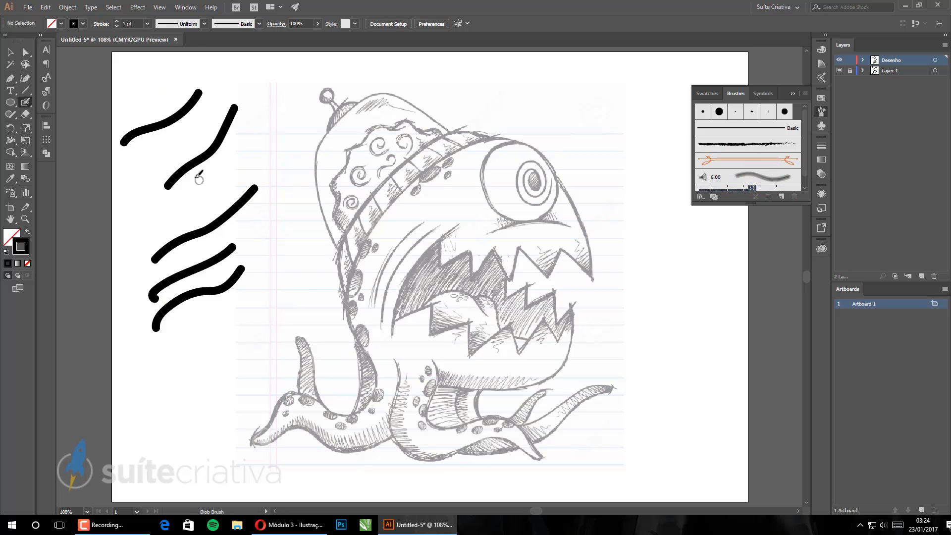
Step: Choose the 15 pt. Round calligraphic brush
{"action": "left_click", "coordinate": [719, 111]}
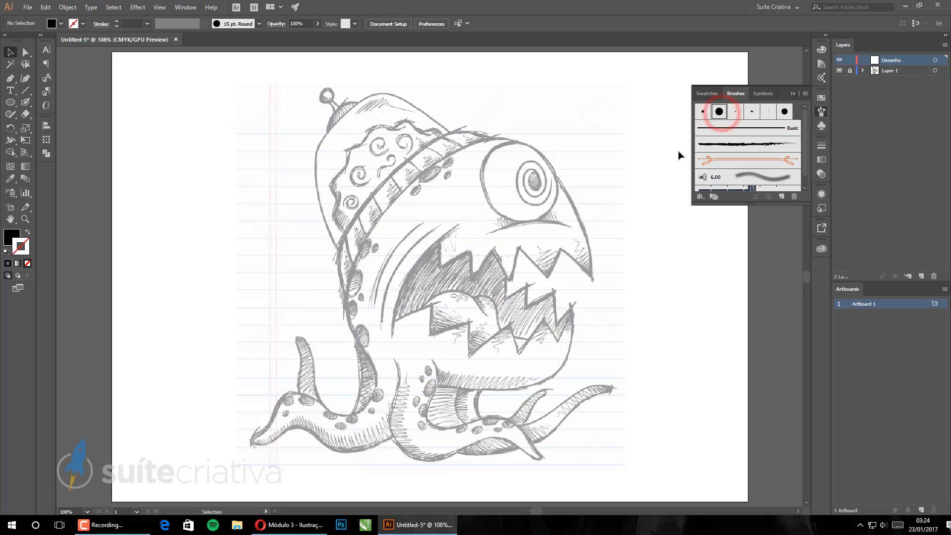
{"action": "left_click", "coordinate": [805, 93]}
{"action": "left_click", "coordinate": [852, 258]}
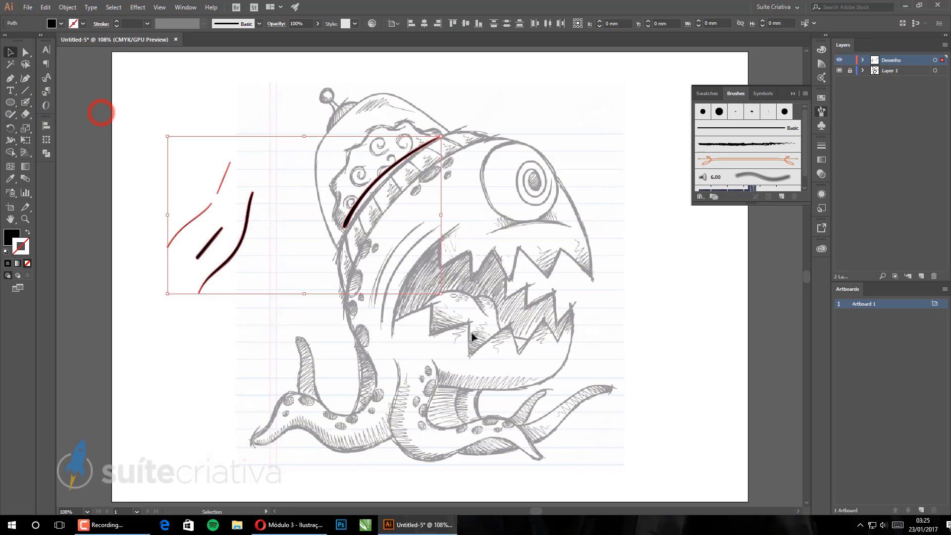
Step: Trace the monster's tentacles and lower jaw with the Blob Brush and the 5 pt. Round brush
{"action": "double_click", "coordinate": [17, 84]}
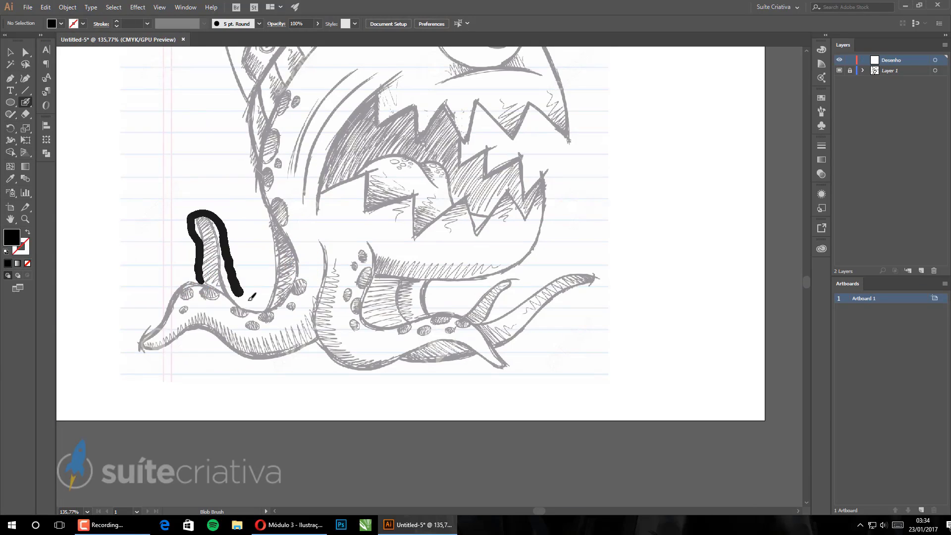
{"action": "left_click_drag", "start_coordinate": [251, 296], "coordinate": [145, 340]}
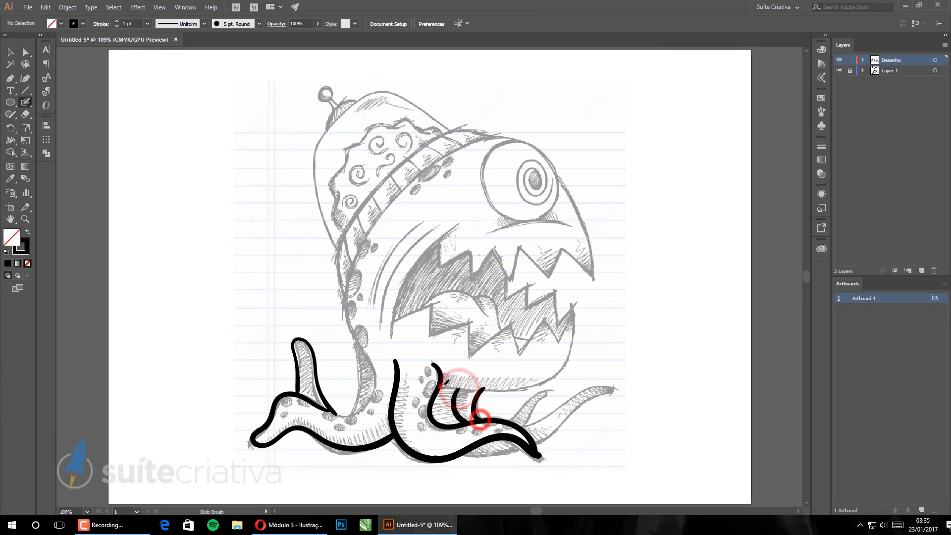
{"action": "left_click_drag", "start_coordinate": [443, 383], "coordinate": [520, 438]}
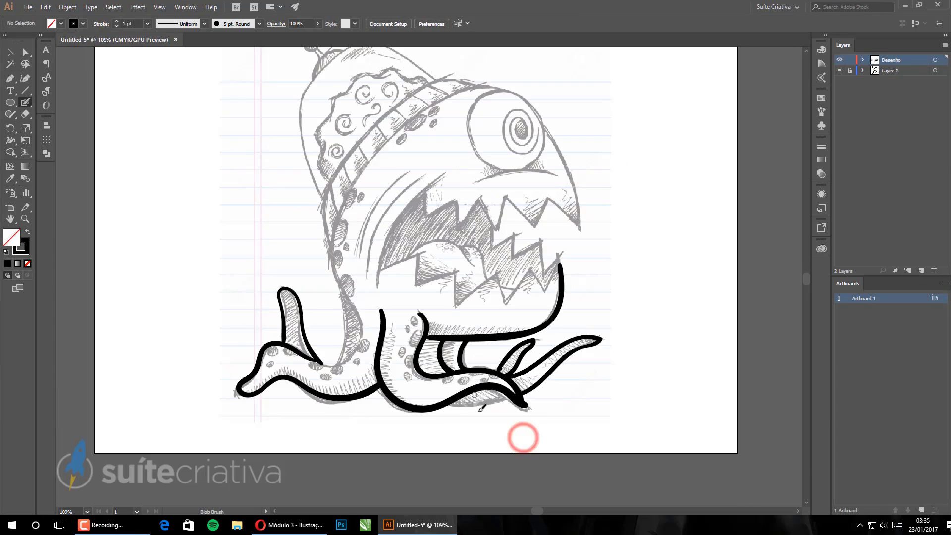
Step: Trace the monster's back, head, eye outline, cheek folds, mouth and teeth with the 5 pt. Round brush
{"action": "scroll", "coordinate": [396, 248], "scroll_direction": "down", "scroll_amount": 2}
{"action": "scroll", "coordinate": [347, 247], "scroll_direction": "right", "scroll_amount": 3}
{"action": "mouse_move", "coordinate": [344, 271]}
{"action": "left_mouse_down"}
{"action": "mouse_move", "coordinate": [285, 272]}
{"action": "mouse_move", "coordinate": [272, 235]}
{"action": "left_mouse_up"}
{"action": "scroll", "coordinate": [314, 274], "scroll_direction": "up", "scroll_amount": 5}
{"action": "scroll", "coordinate": [406, 240], "scroll_direction": "down", "scroll_amount": 5}
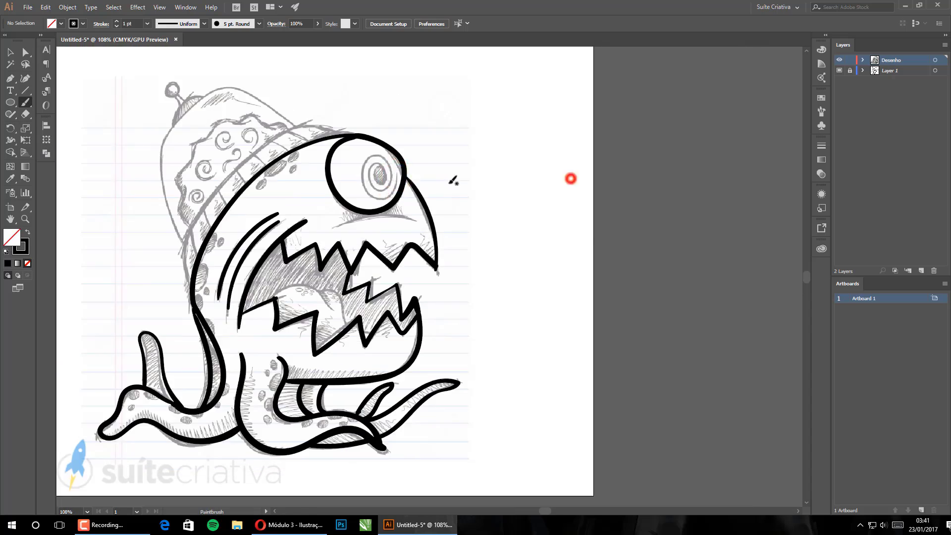
Step: Trace the pupil spiral, the hat with its band and swirls, the tongue and the fold below the eye with the 5 pt. Round brush
{"action": "left_click_drag", "start_coordinate": [370, 176], "coordinate": [375, 167]}
{"action": "left_click_drag", "start_coordinate": [648, 231], "coordinate": [649, 232]}
{"action": "left_click_drag", "start_coordinate": [381, 342], "coordinate": [338, 463]}
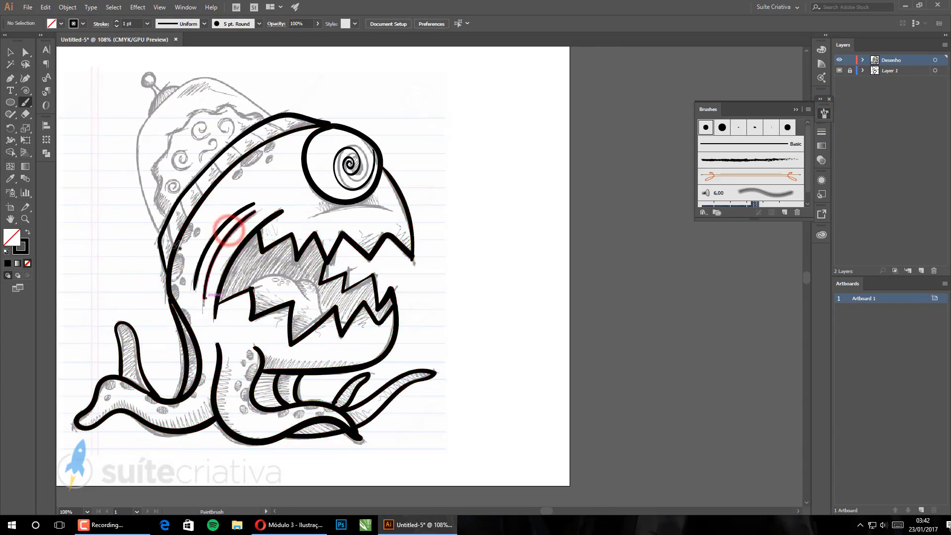
{"action": "mouse_move", "coordinate": [274, 123]}
{"action": "left_mouse_down"}
{"action": "mouse_move", "coordinate": [314, 144]}
{"action": "mouse_move", "coordinate": [186, 213]}
{"action": "left_mouse_up"}
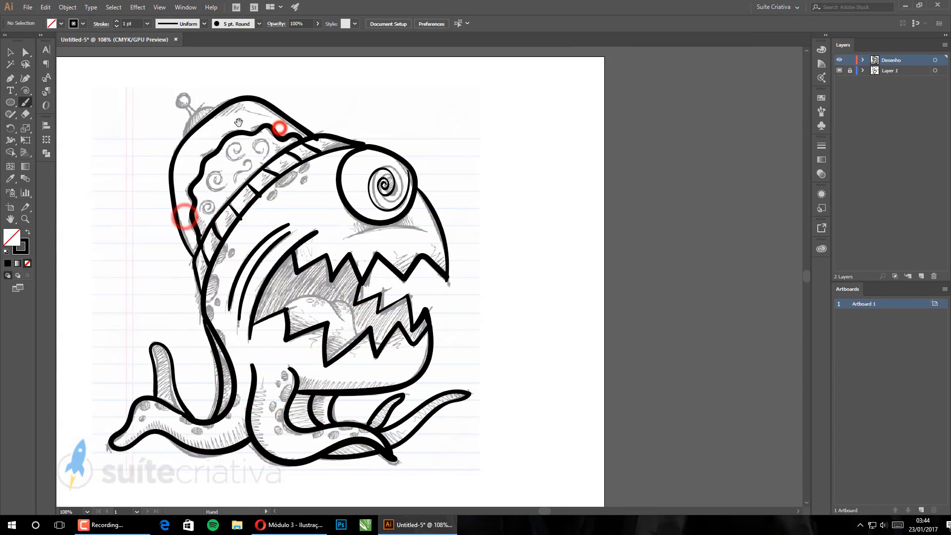
{"action": "scroll", "coordinate": [185, 161], "scroll_direction": "up", "scroll_amount": 8}
{"action": "key", "text": "ctrl+0"}
{"action": "left_click_drag", "start_coordinate": [490, 233], "coordinate": [515, 234]}
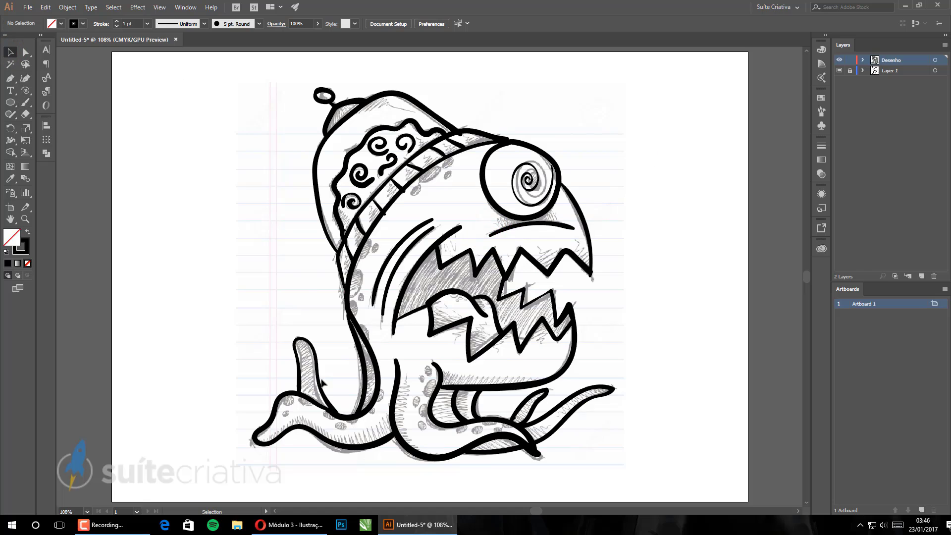
Step: Open the first calligraphic brush's options to check its angle, roundness and size, and accept them
{"action": "scroll", "coordinate": [530, 181], "scroll_direction": "up", "scroll_amount": 5}
{"action": "left_click", "coordinate": [821, 111]}
{"action": "double_click", "coordinate": [703, 111]}
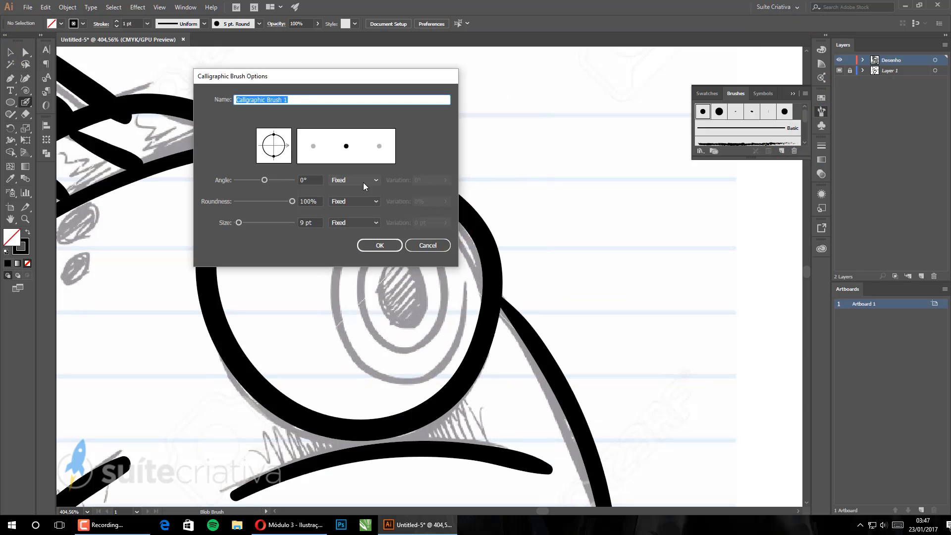
{"action": "key", "text": "Return"}
{"action": "key", "text": "ctrl+0"}
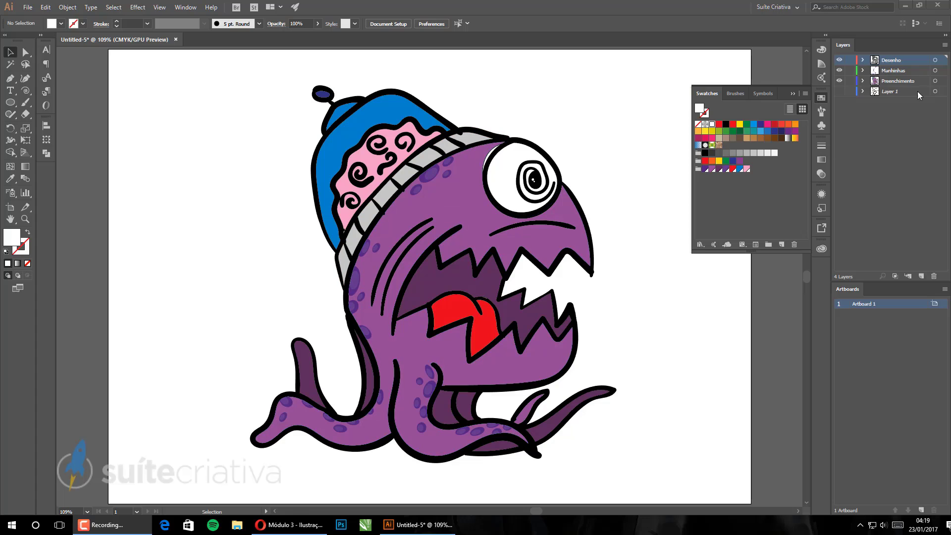
Step: Add a layer named Luzes below Desenho and paint black shadows along the undersides of the tentacles and jaw with the Blob Brush
{"action": "key", "text": "ctrl+l"}
{"action": "left_click", "coordinate": [891, 70]}
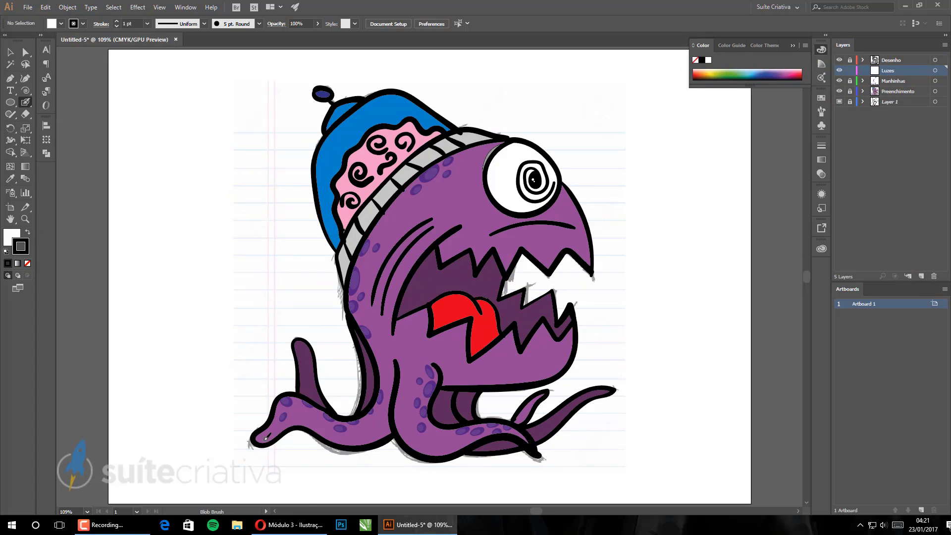
{"action": "left_click_drag", "start_coordinate": [390, 434], "coordinate": [311, 387]}
{"action": "left_click_drag", "start_coordinate": [312, 387], "coordinate": [439, 387]}
{"action": "key", "text": "ctrl+0"}
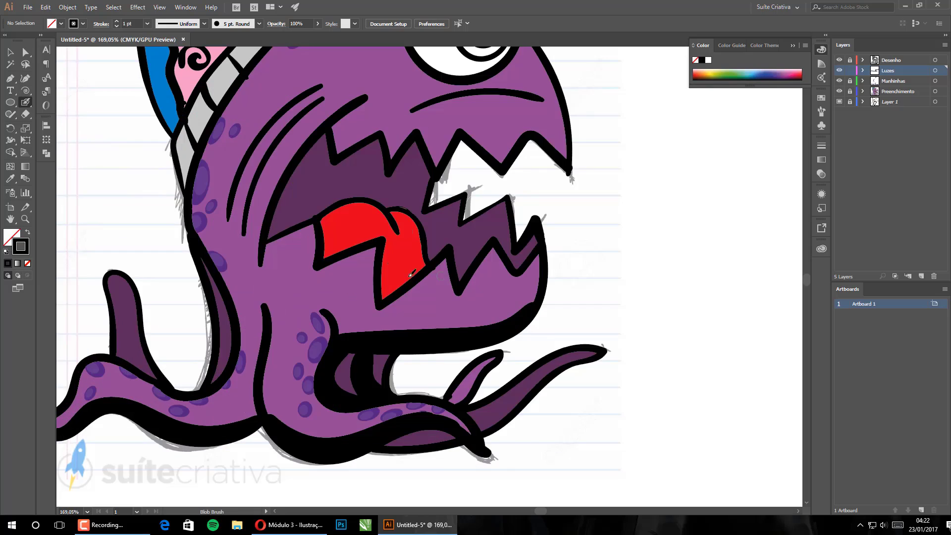
Step: Set the painted shadows to Multiply at 20% opacity and add a matching shadow beneath the eye
{"action": "left_click", "coordinate": [10, 51]}
{"action": "key", "text": "ctrl+a"}
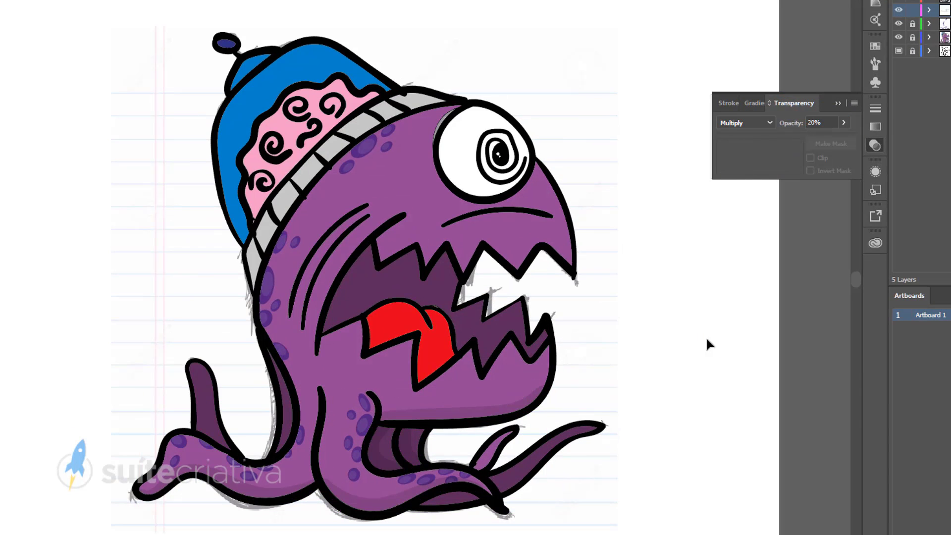
{"action": "key", "text": "b"}
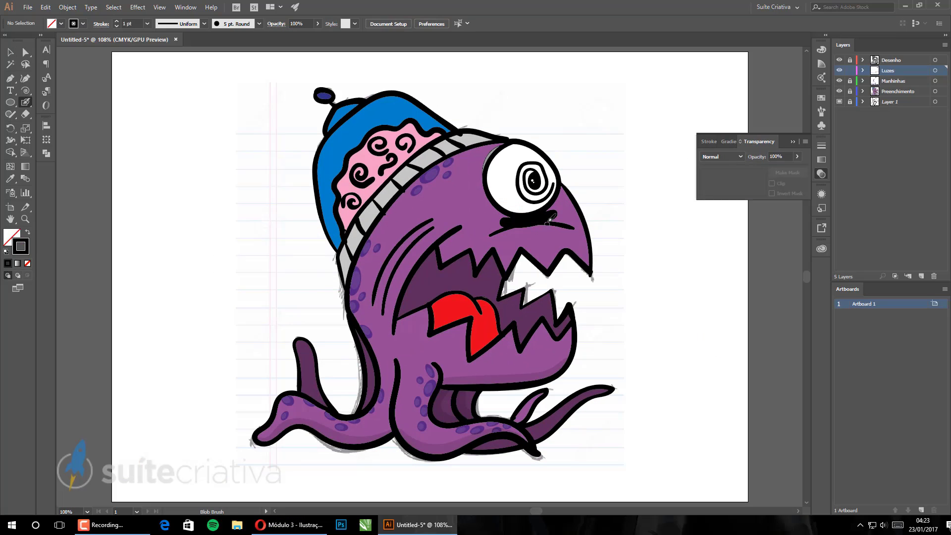
{"action": "left_click_drag", "start_coordinate": [549, 220], "coordinate": [550, 220]}
{"action": "key", "text": "v"}
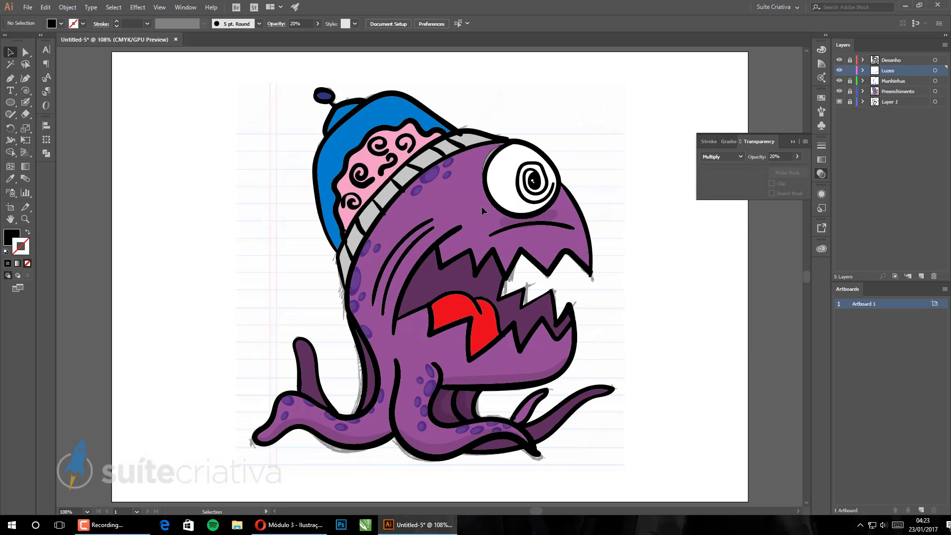
{"action": "left_click", "coordinate": [483, 211]}
Step: Paint white Blob Brush highlights along the back of the head and beside the mouth, using Screen blending at 20% opacity
{"action": "left_click", "coordinate": [794, 92]}
{"action": "key", "text": "shift+b"}
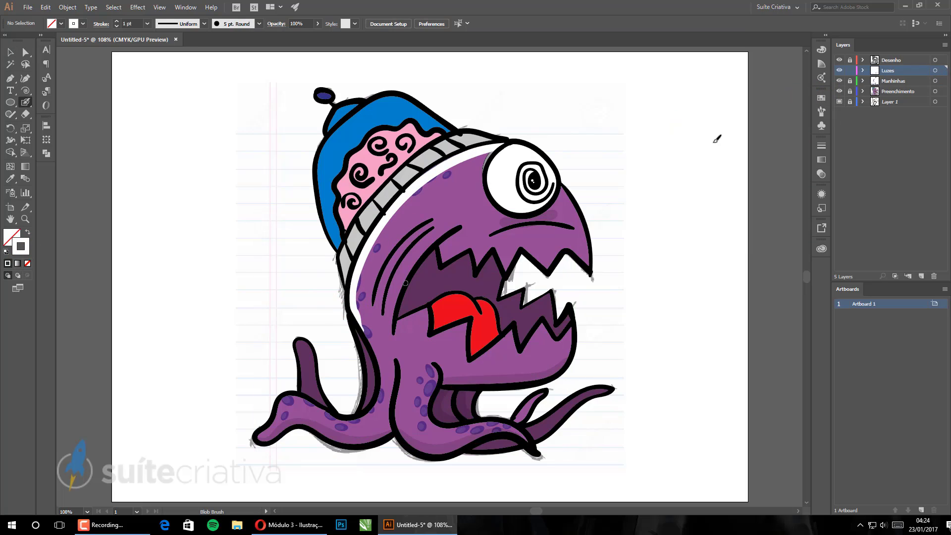
{"action": "left_click", "coordinate": [822, 174]}
{"action": "left_click", "coordinate": [723, 157]}
{"action": "left_click", "coordinate": [722, 231]}
{"action": "left_click", "coordinate": [281, 352]}
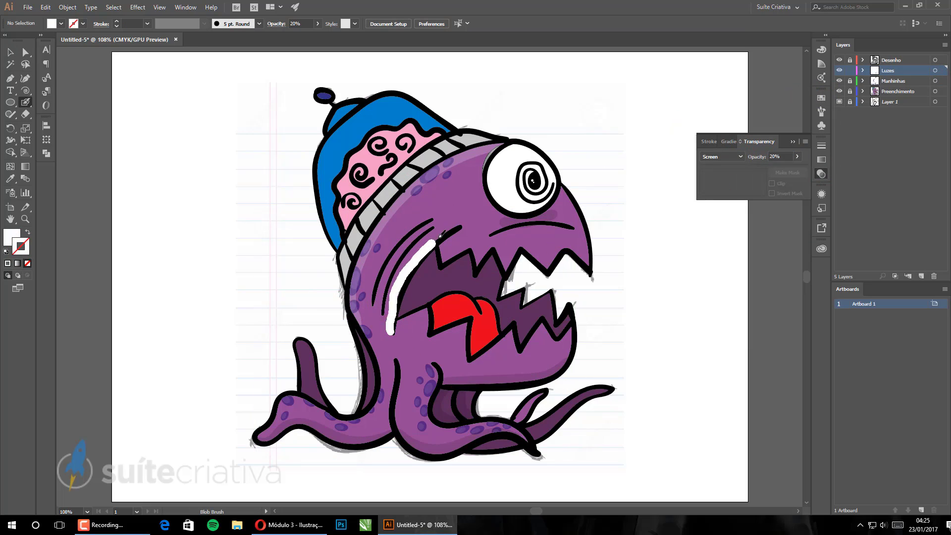
{"action": "left_click_drag", "start_coordinate": [418, 330], "coordinate": [266, 284]}
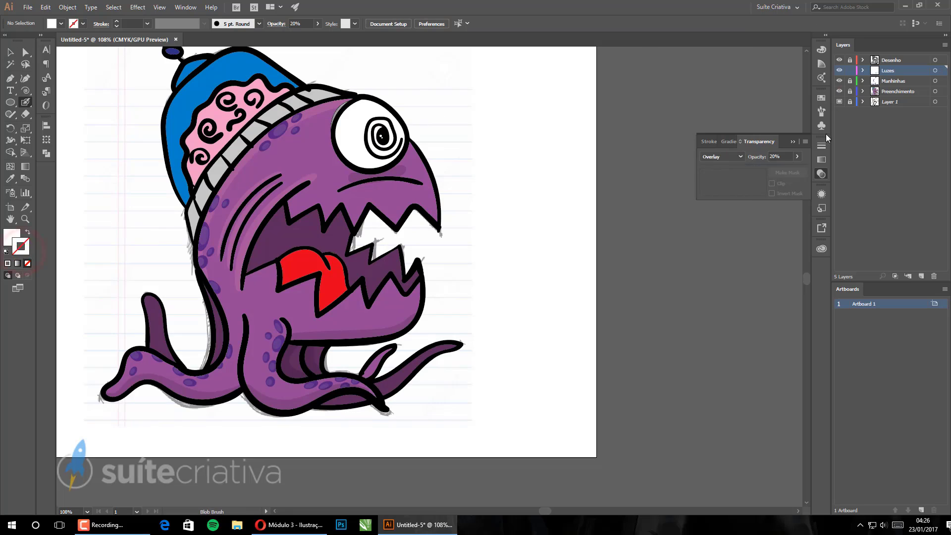
Step: Change the skin highlights to Overlay blending at 20% opacity and paint a highlight on the blue hat
{"action": "left_click", "coordinate": [822, 174]}
{"action": "left_click", "coordinate": [722, 156]}
{"action": "left_click", "coordinate": [722, 253]}
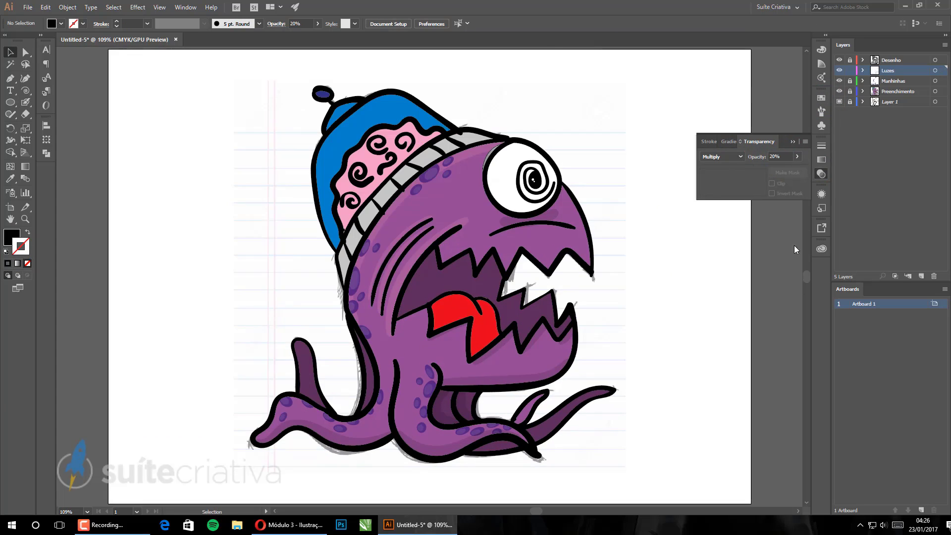
{"action": "scroll", "coordinate": [297, 173], "scroll_direction": "up", "scroll_amount": 5}
{"action": "left_click_drag", "start_coordinate": [288, 143], "coordinate": [274, 167]}
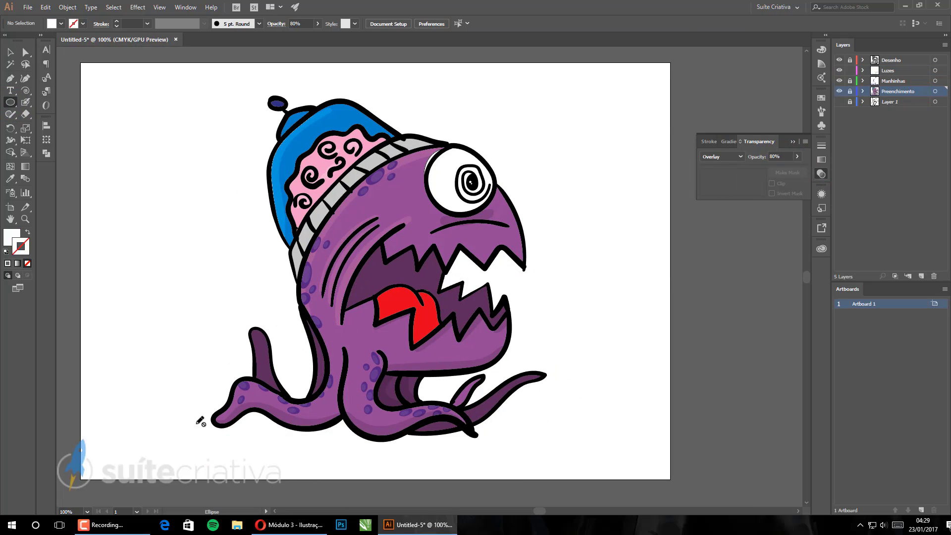
Step: Draw a flat ellipse about 247 by 21 mm under the tentacles and make it a radial-gradient ground shadow at 40% opacity
{"action": "left_click_drag", "start_coordinate": [212, 421], "coordinate": [573, 455]}
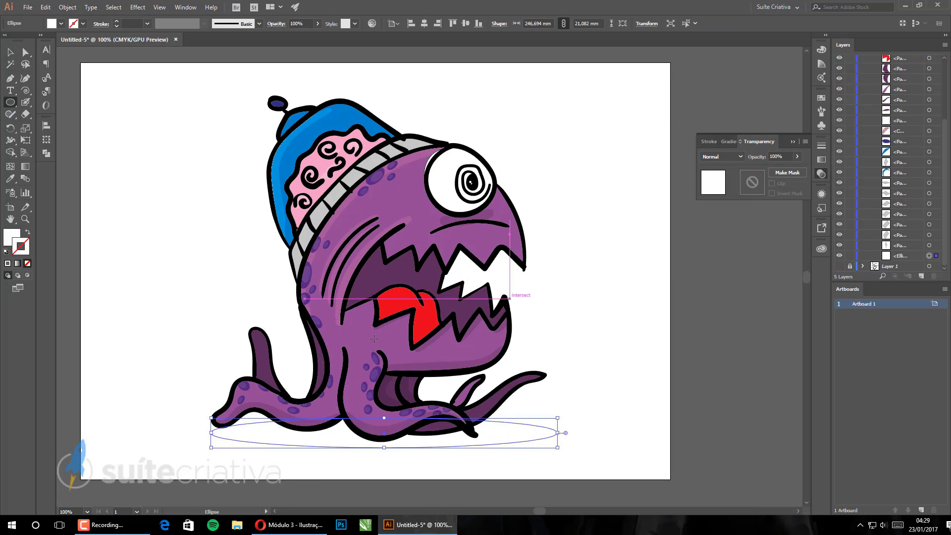
{"action": "left_click", "coordinate": [821, 160]}
{"action": "left_click_drag", "start_coordinate": [365, 484], "coordinate": [594, 488]}
{"action": "left_click", "coordinate": [939, 144]}
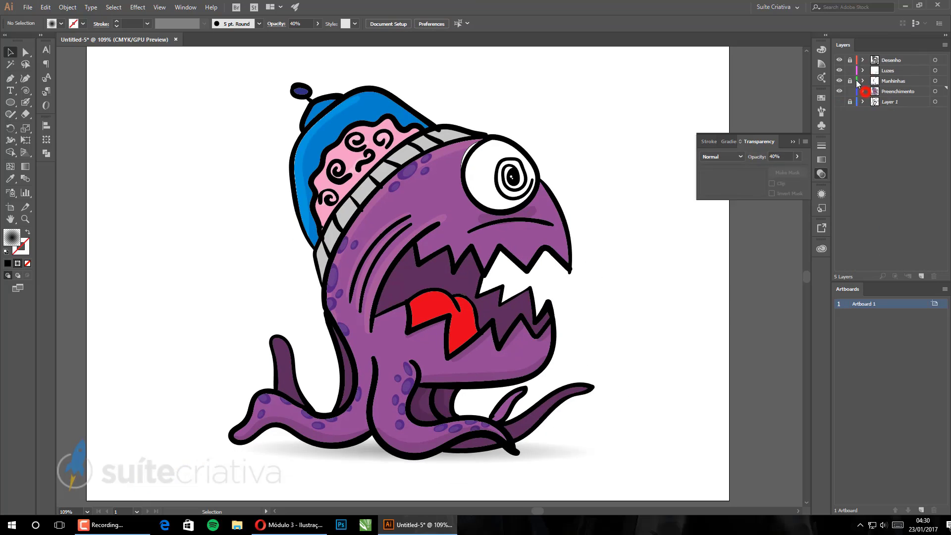
{"action": "left_click", "coordinate": [589, 140]}
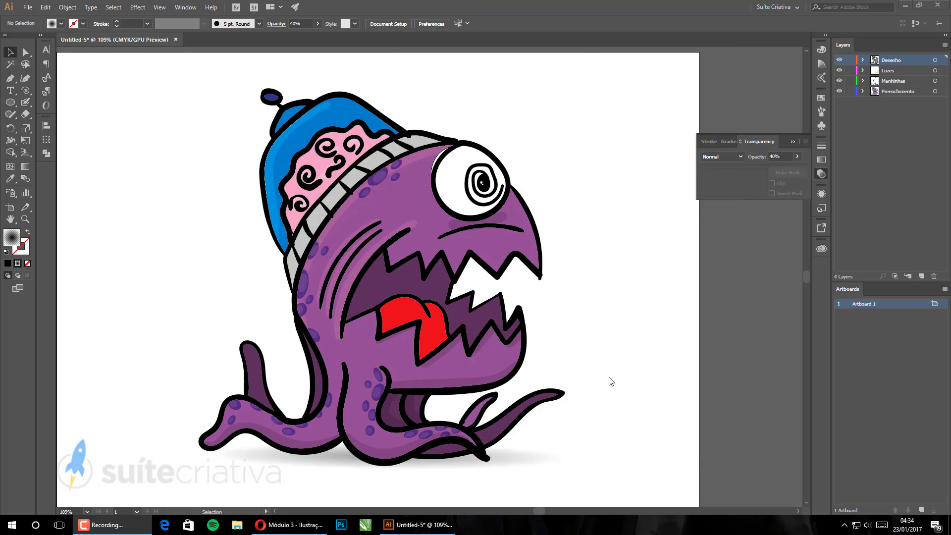
Step: Collect the whole monster illustration as an export asset and name it Ilustra
{"action": "left_click", "coordinate": [187, 7]}
{"action": "left_click", "coordinate": [208, 135]}
{"action": "key", "text": "ctrl+a"}
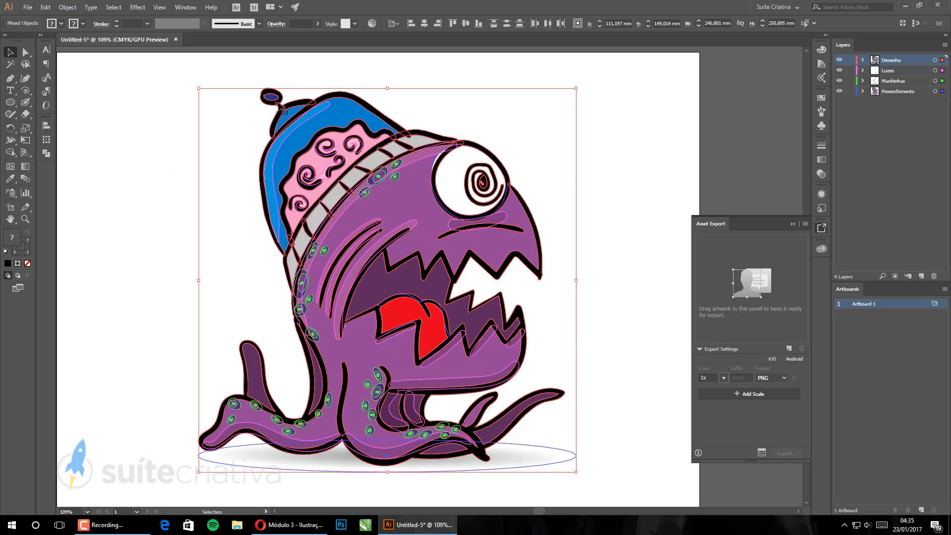
{"action": "double_click", "coordinate": [705, 270]}
{"action": "type", "text": "Ilustra"}
{"action": "key", "text": "Return"}
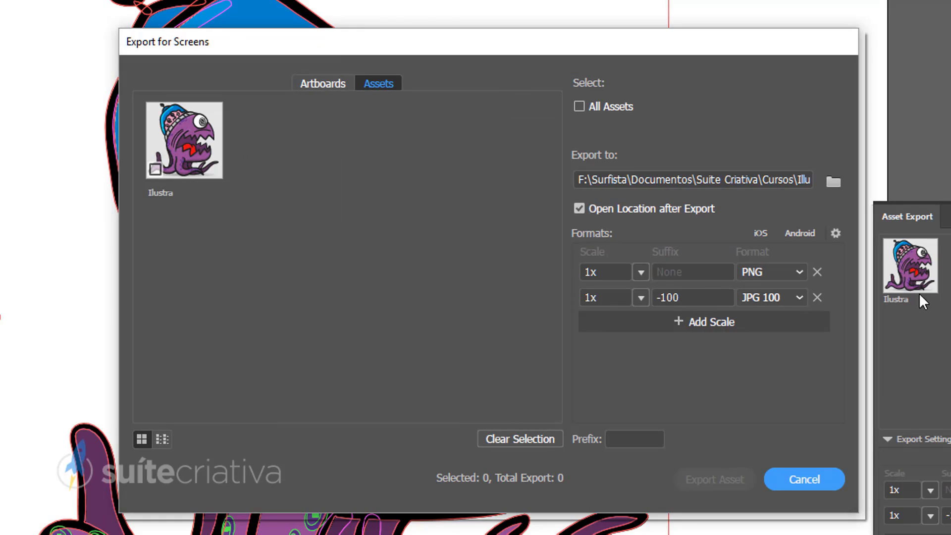
Step: Set the artboard export to Full Document, check the format settings and load the Android scale presets before returning to the assets
{"action": "left_click", "coordinate": [323, 84]}
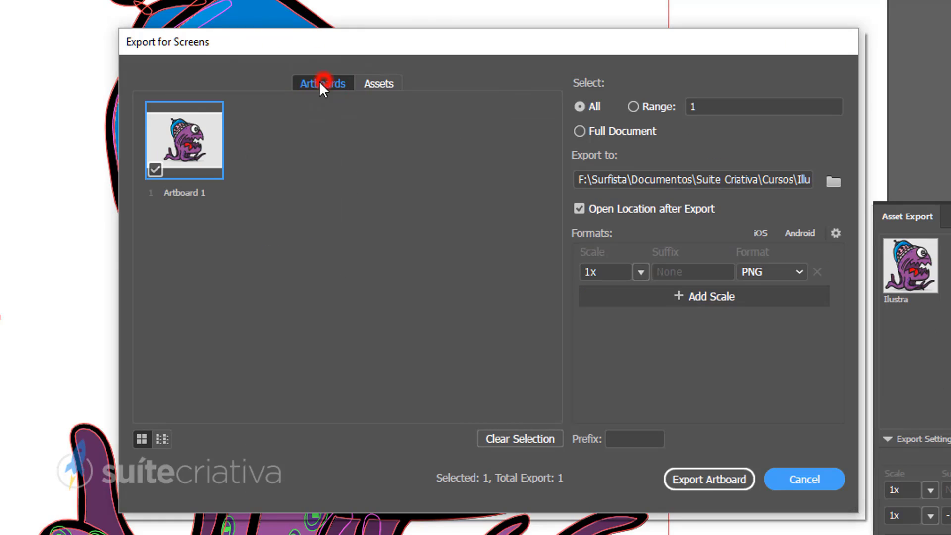
{"action": "left_click", "coordinate": [580, 131]}
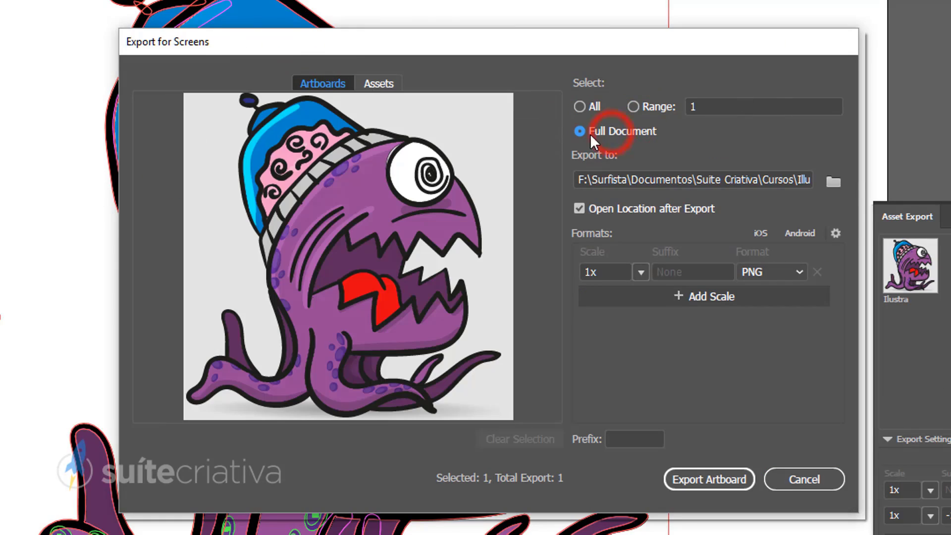
{"action": "left_click", "coordinate": [835, 233]}
{"action": "left_click", "coordinate": [250, 294]}
{"action": "left_click", "coordinate": [618, 401]}
{"action": "left_click", "coordinate": [800, 233]}
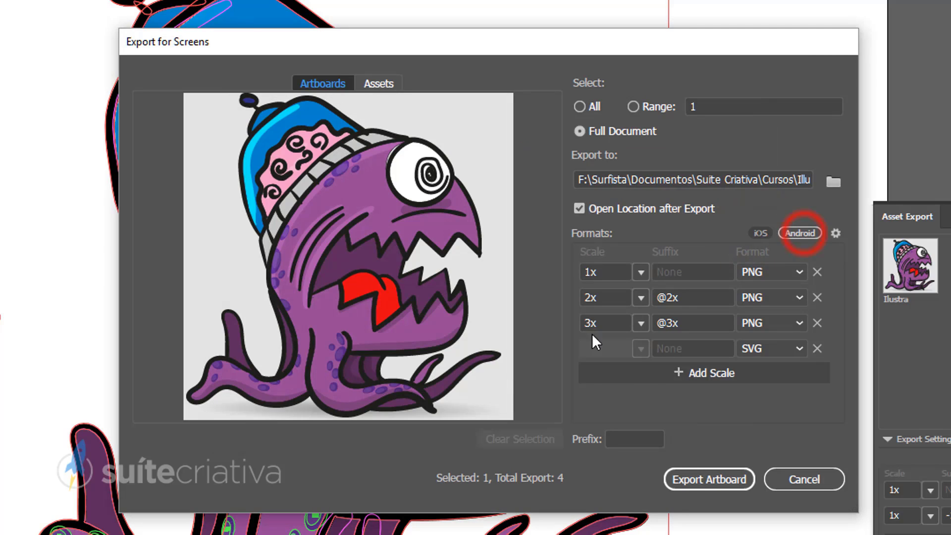
{"action": "left_click", "coordinate": [378, 84]}
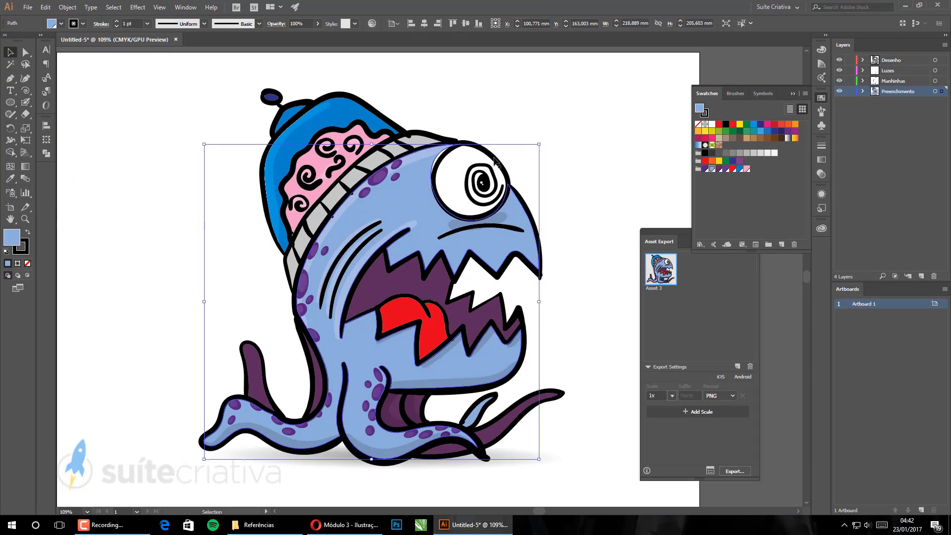
Step: Deselect the blue monster body and switch from Save for Web to Export for Screens
{"action": "key", "text": "ctrl+shift+a"}
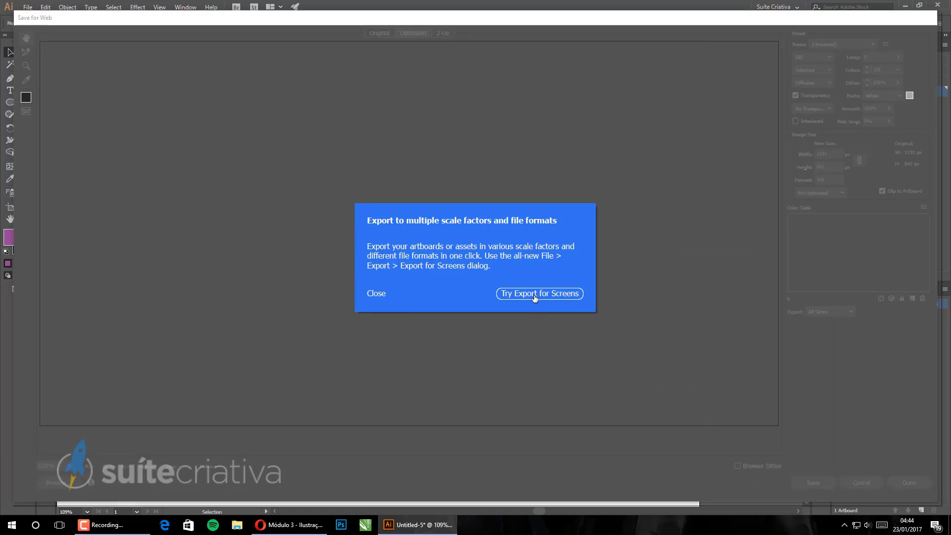
{"action": "left_click", "coordinate": [534, 294]}
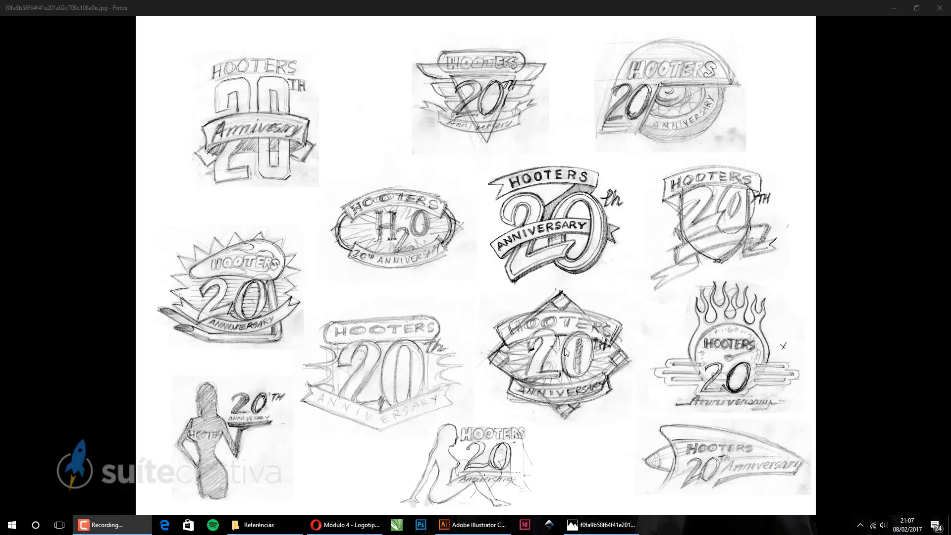
Step: Browse the reference sketches in Photos, comparing the Hooters 20th anniversary logos, the fox icon and the app store icons
{"action": "key", "text": "Right"}
{"action": "key", "text": "Left"}
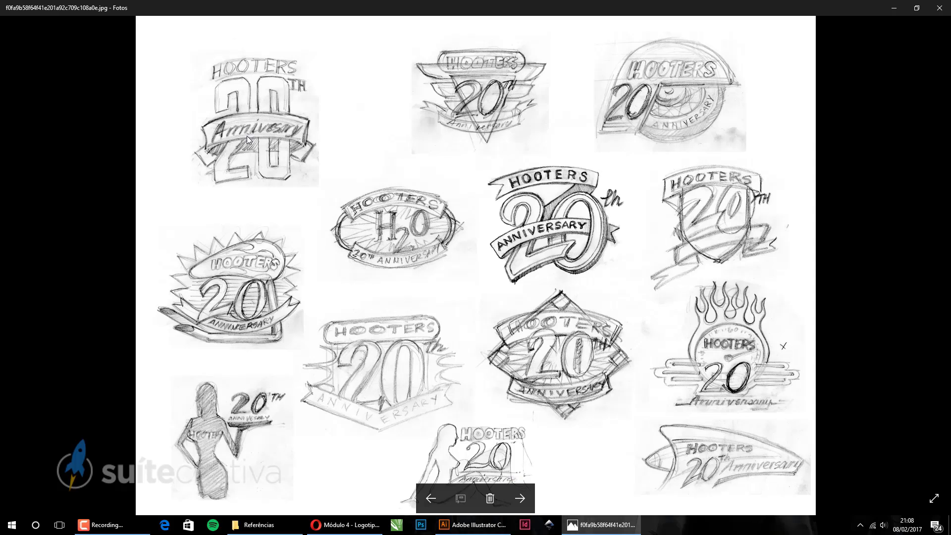
{"action": "key", "text": "Left"}
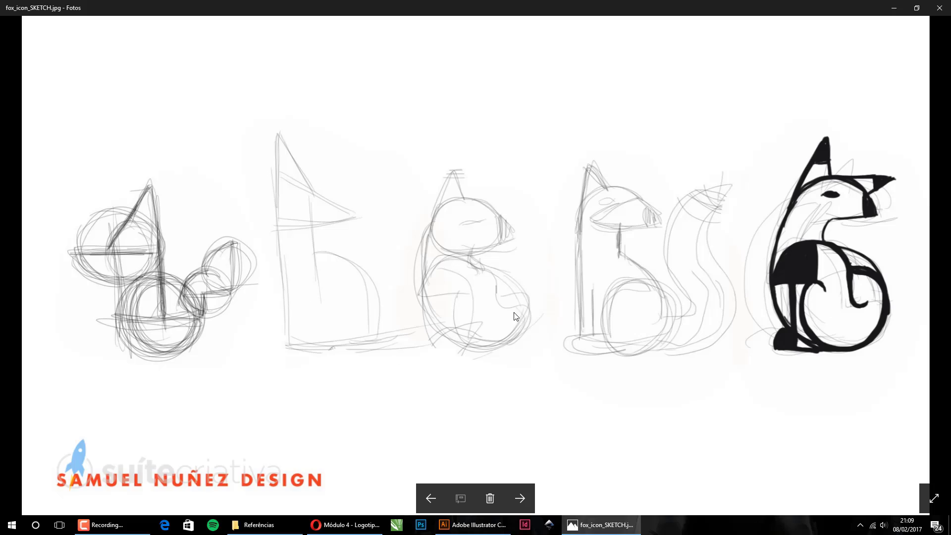
{"action": "key", "text": "Right"}
{"action": "key", "text": "Right"}
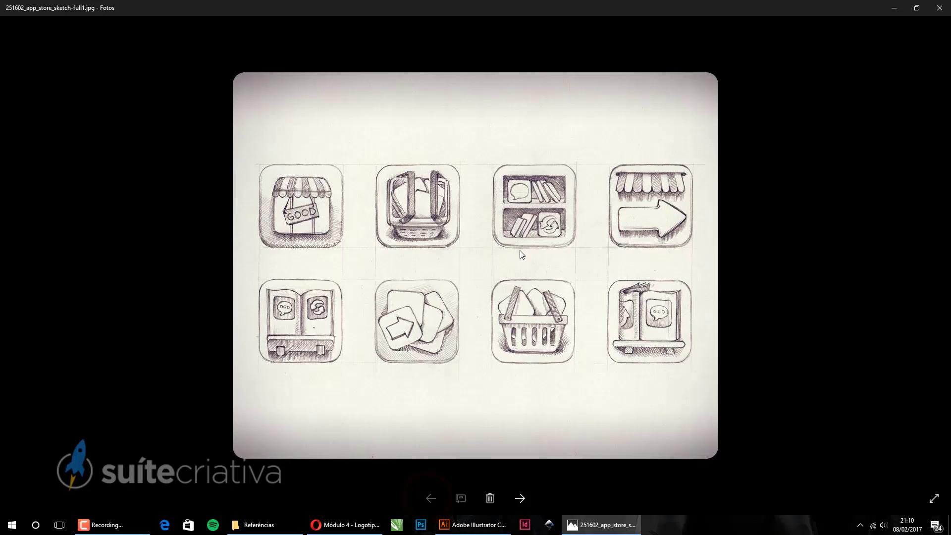
{"action": "left_click", "coordinate": [515, 493]}
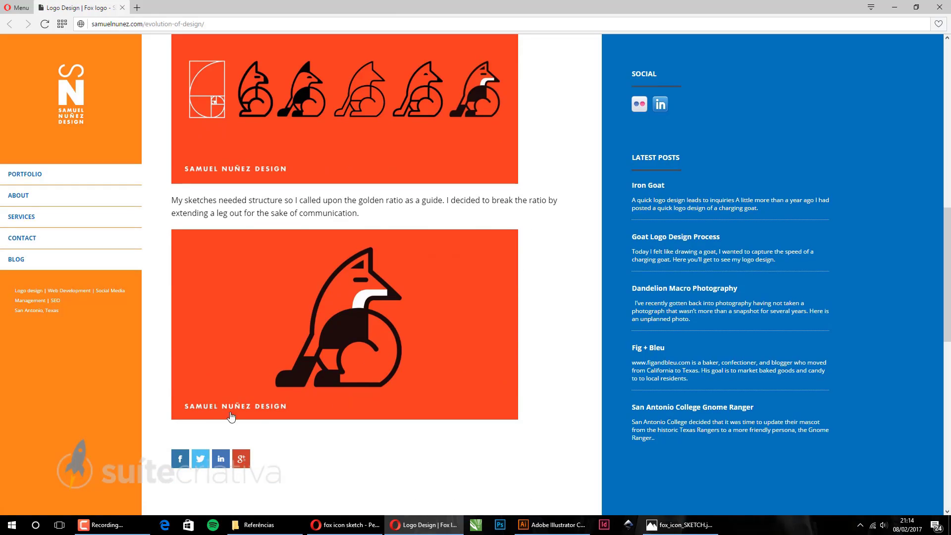
Step: Look through the fox logo design evolution article in the Opera browser
{"action": "scroll", "coordinate": [431, 279], "scroll_direction": "up", "scroll_amount": 5}
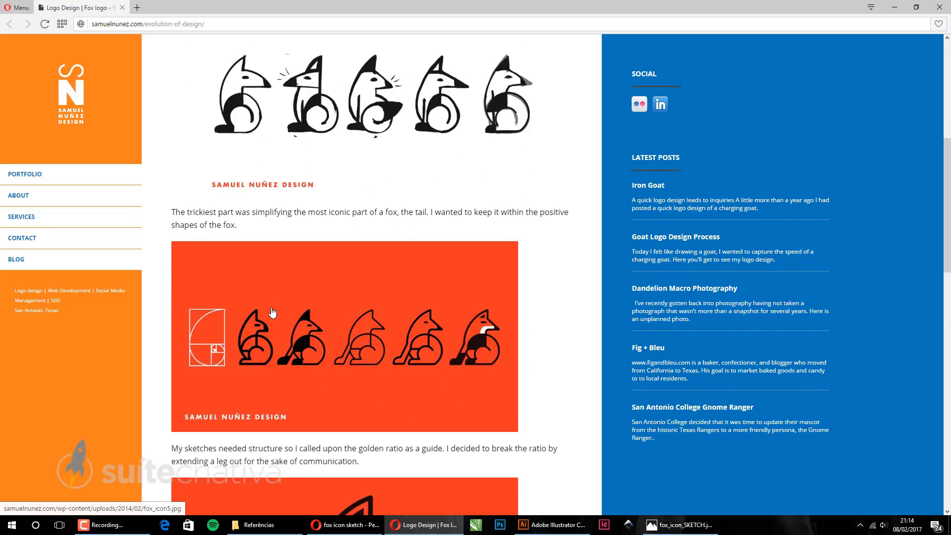
{"action": "scroll", "coordinate": [431, 278], "scroll_direction": "down", "scroll_amount": 6}
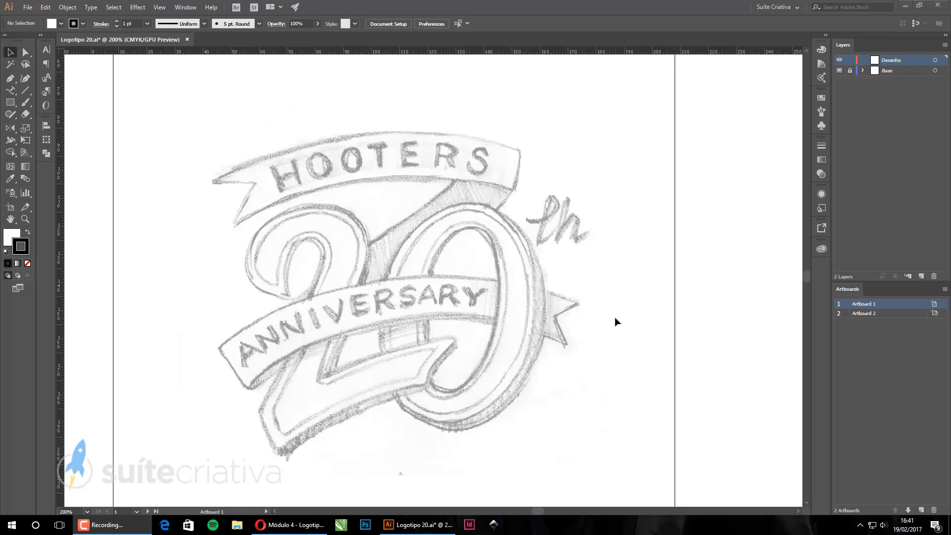
Step: In Illustrator, draw an unfilled circle about 248 mm in diameter and move its top arc onto the HOOTERS banner's lower edge
{"action": "key", "text": "ctrl+0"}
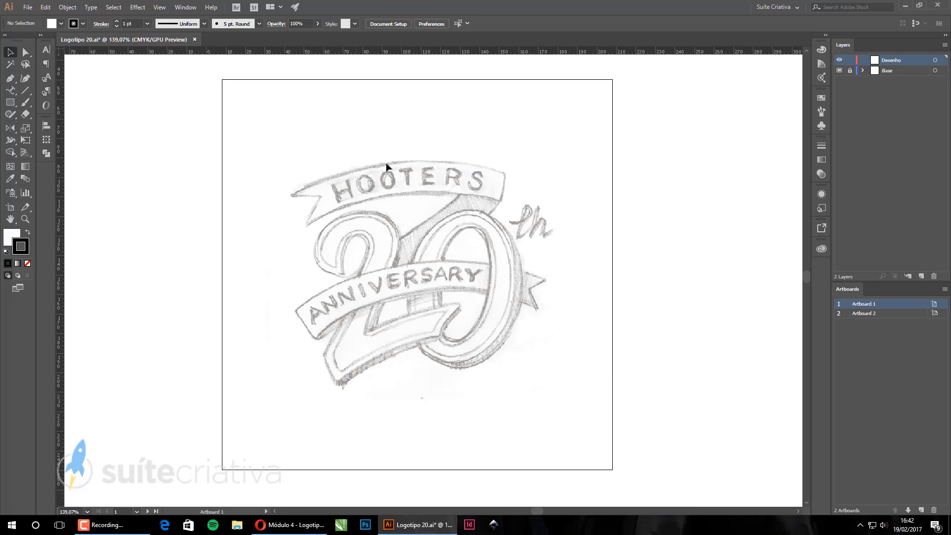
{"action": "key", "text": "l"}
{"action": "left_click_drag", "start_coordinate": [403, 312], "coordinate": [646, 166]}
{"action": "left_click", "coordinate": [11, 235]}
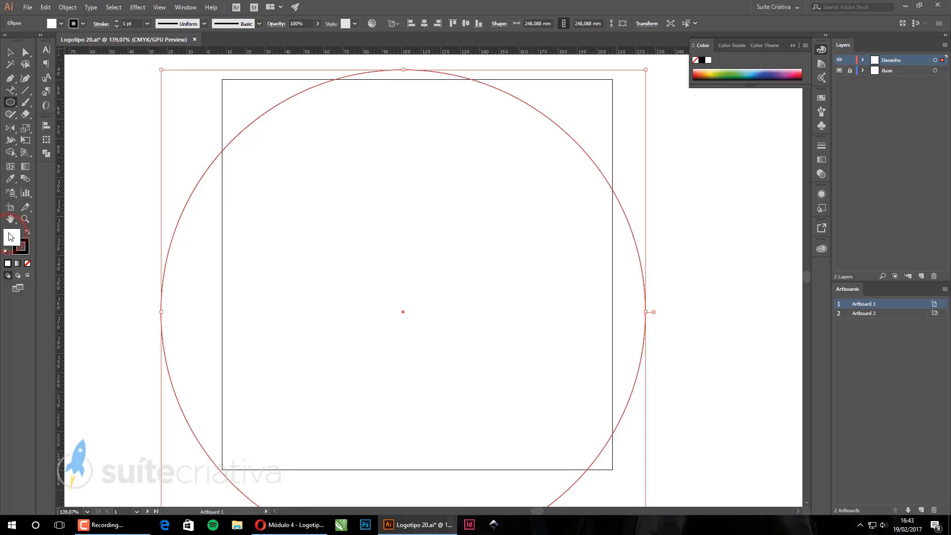
{"action": "left_click", "coordinate": [28, 264]}
{"action": "key", "text": "v"}
{"action": "left_click_drag", "start_coordinate": [428, 71], "coordinate": [452, 193]}
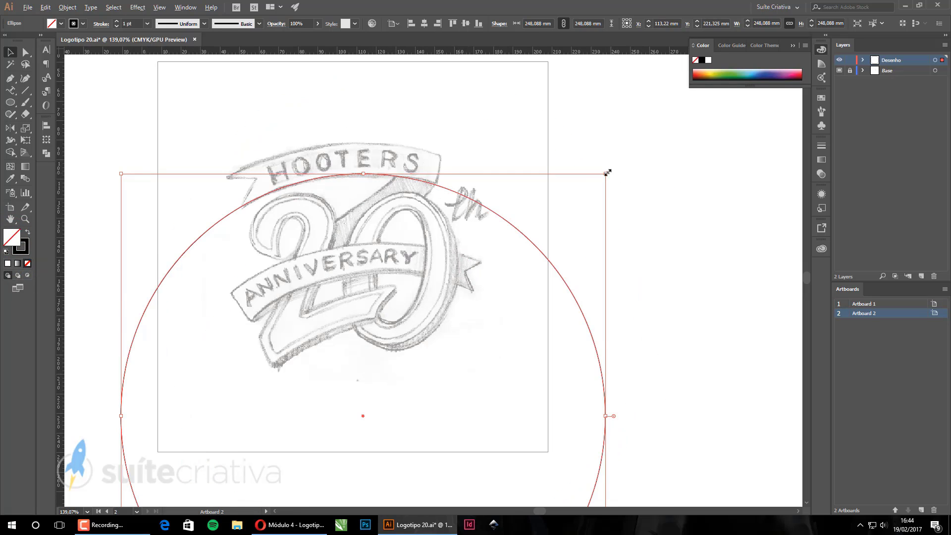
Step: Enlarge the circle to about 255 mm along the HOOTERS banner's lower edge and offset its path outward 16 mm for the upper edge
{"action": "left_click_drag", "start_coordinate": [608, 172], "coordinate": [472, 278]}
{"action": "left_click", "coordinate": [67, 7]}
{"action": "mouse_move", "coordinate": [138, 221]}
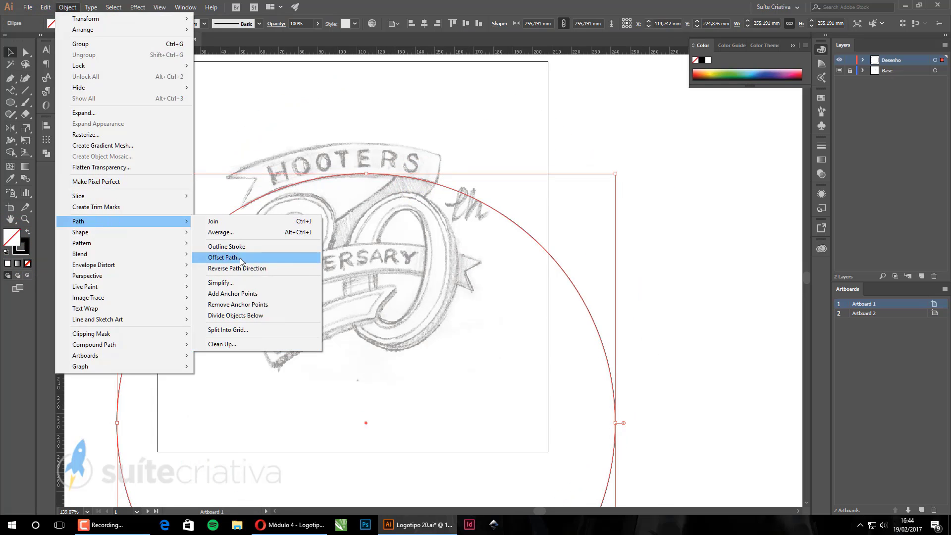
{"action": "left_click", "coordinate": [276, 249]}
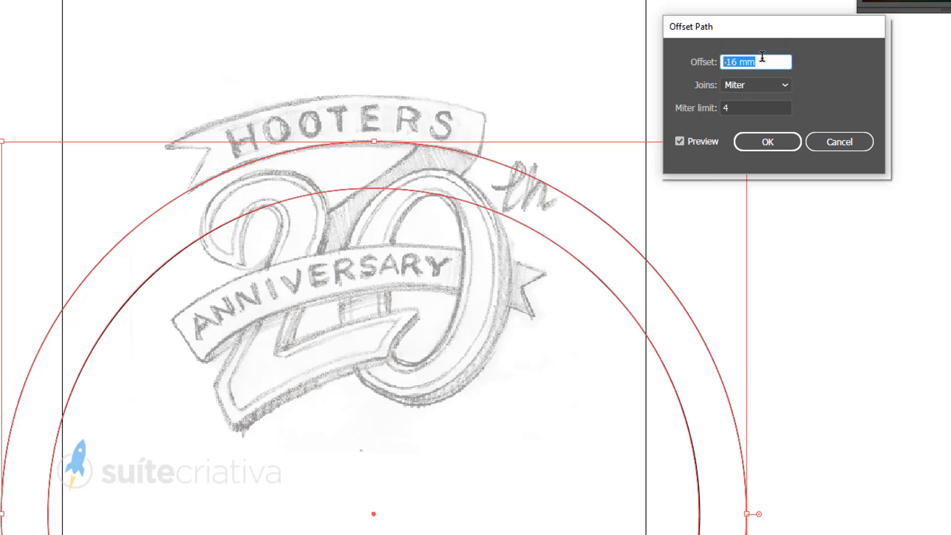
{"action": "left_click", "coordinate": [724, 62]}
{"action": "key", "text": "Delete"}
{"action": "key", "text": "Tab"}
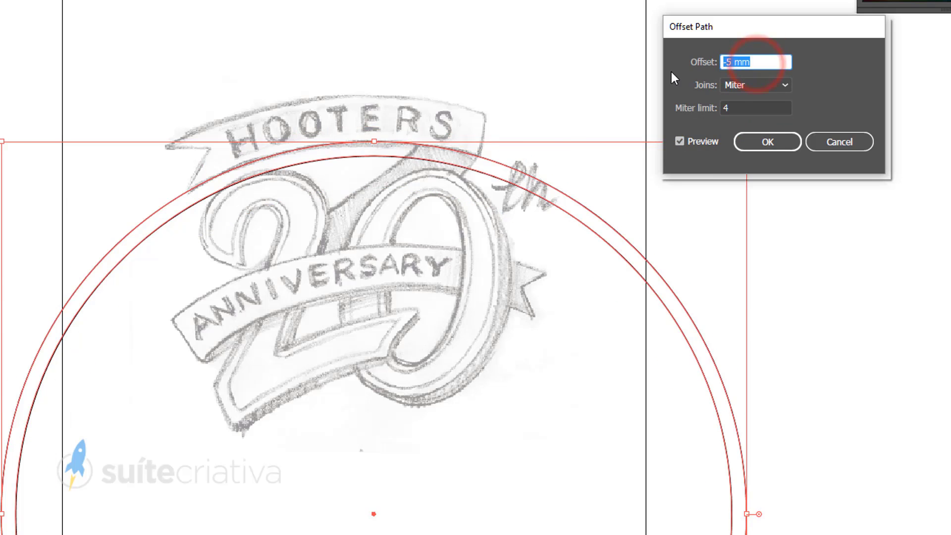
{"action": "key", "text": "Return"}
{"action": "left_click", "coordinate": [498, 146]}
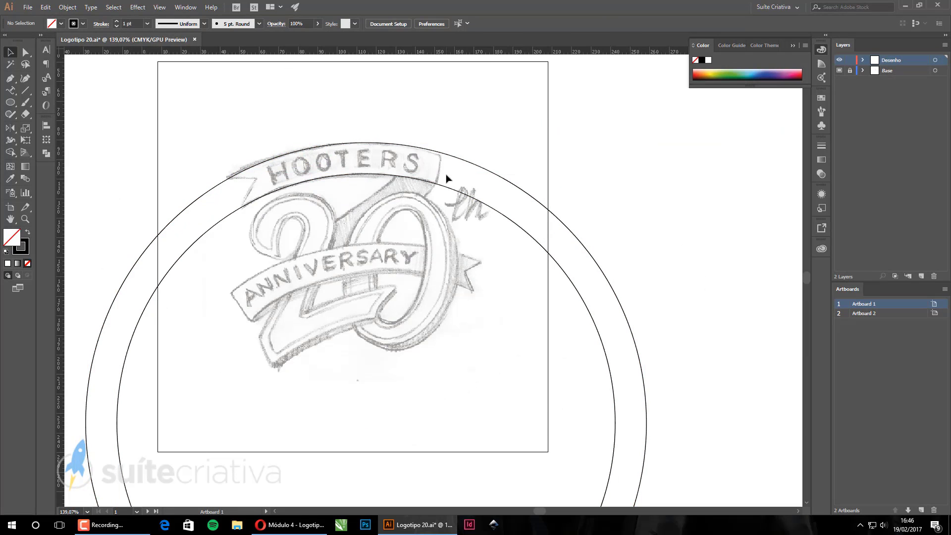
Step: Build the blue HOOTERS banner from its outlines with Shape Builder and offset the path of the circle fitted to the ANNIVERSARY banner
{"action": "key", "text": "ctrl+a"}
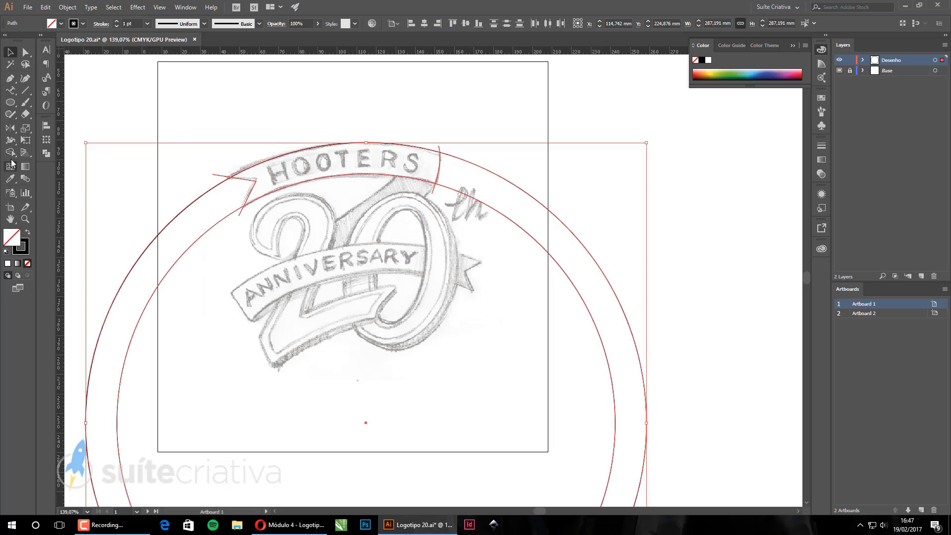
{"action": "key", "text": "shift+m"}
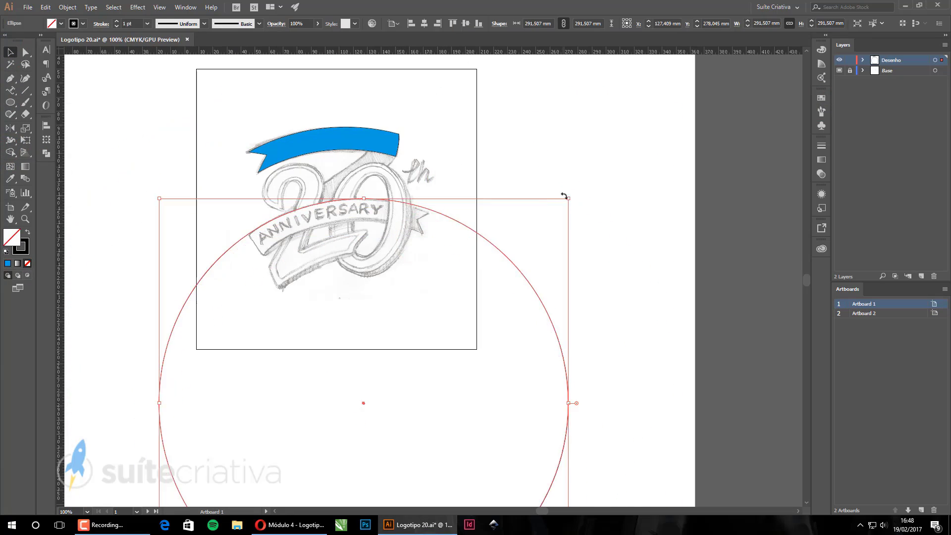
{"action": "left_click", "coordinate": [223, 263]}
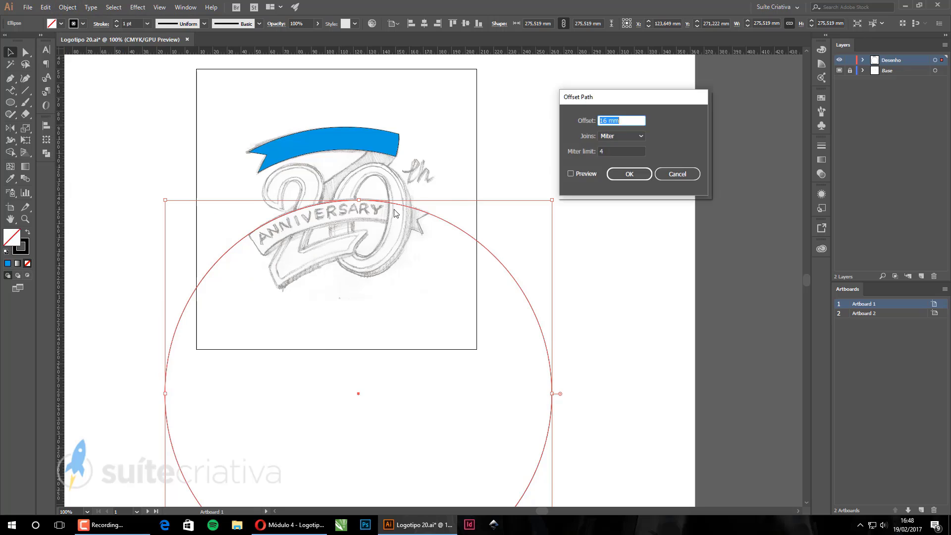
{"action": "left_click", "coordinate": [629, 173]}
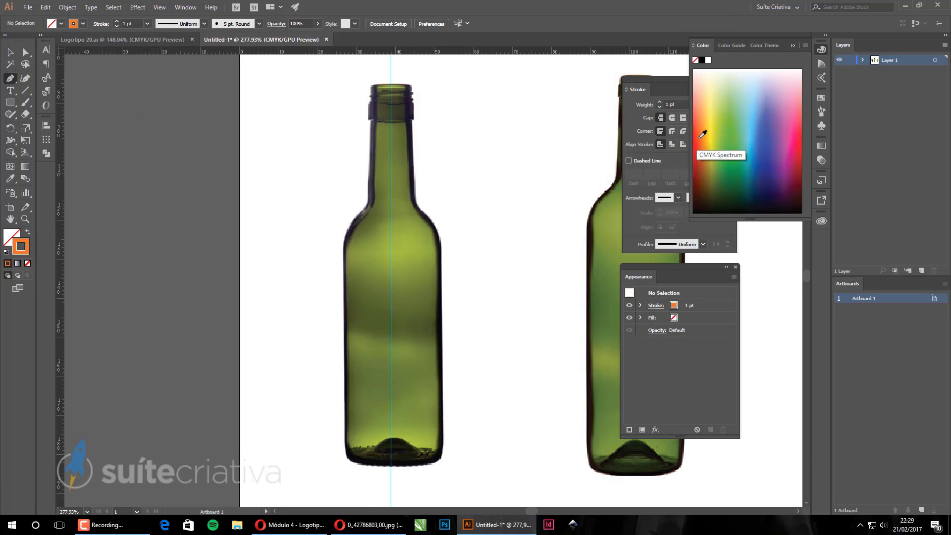
Step: Trace the bottle's left half with an orange Pen path and apply a 360° 3D Revolve from its right edge, rotated to -8°, 41°, -6°
{"action": "left_click", "coordinate": [372, 123]}
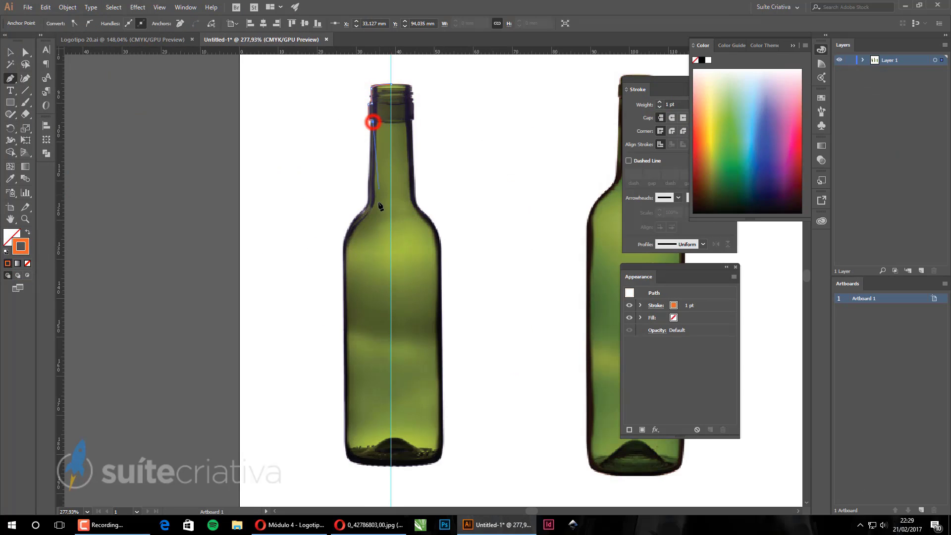
{"action": "left_click", "coordinate": [326, 234]}
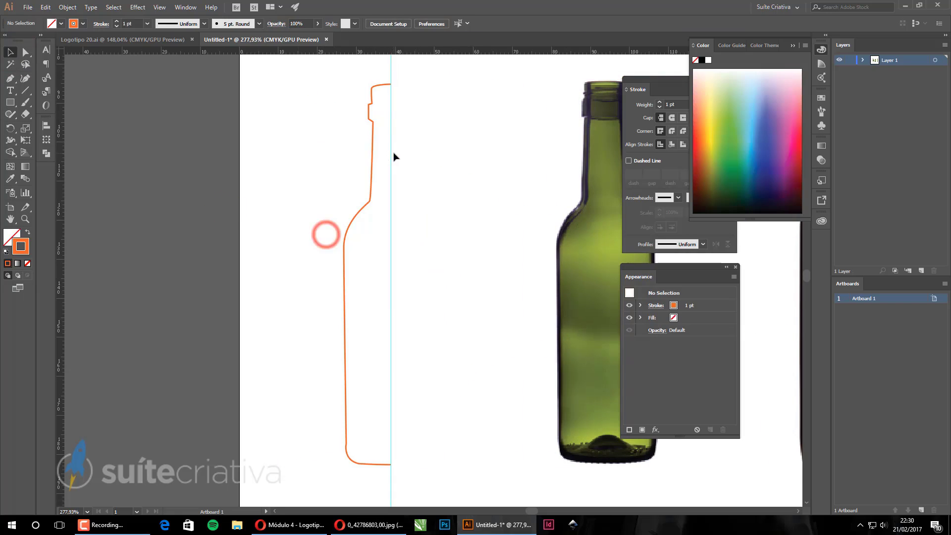
{"action": "left_click", "coordinate": [139, 11]}
{"action": "left_click", "coordinate": [258, 79]}
{"action": "left_click", "coordinate": [524, 289]}
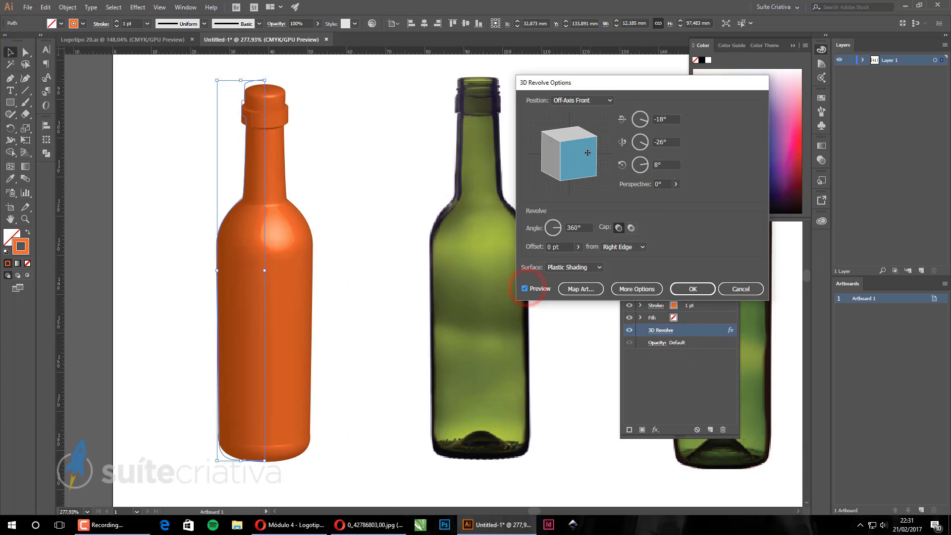
{"action": "left_click_drag", "start_coordinate": [570, 149], "coordinate": [569, 132]}
Step: Map a symbol onto a surface of the revolved bottle
{"action": "left_click", "coordinate": [580, 289]}
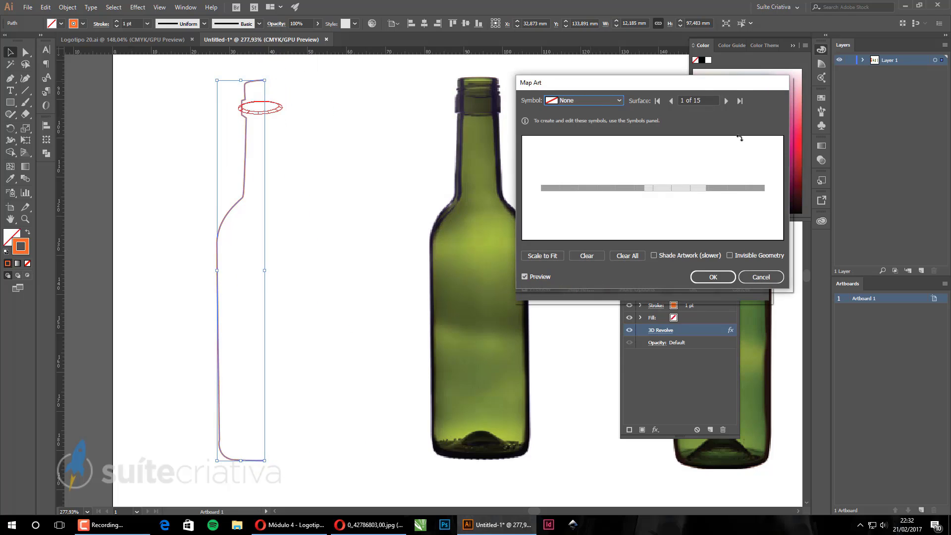
{"action": "left_click", "coordinate": [585, 100]}
{"action": "left_click", "coordinate": [582, 138]}
{"action": "left_click", "coordinate": [713, 277]}
Step: Preview the revolved bottle with its mapped artwork and expand the additional 3D Revolve options
{"action": "left_click", "coordinate": [539, 289]}
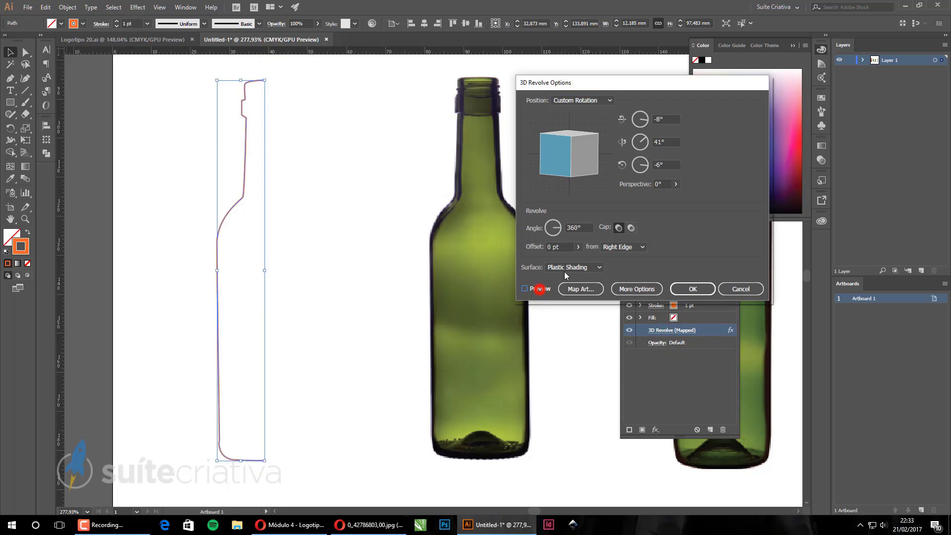
{"action": "left_click", "coordinate": [525, 288]}
{"action": "left_click", "coordinate": [636, 288]}
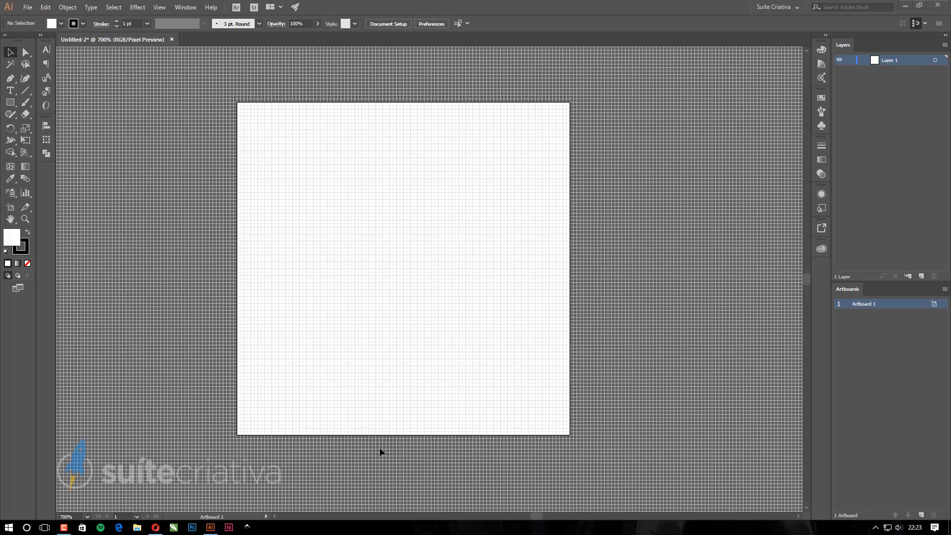
Step: Create an 86 × 86 px circle centred on the artboard and fill it with a new green swatch
{"action": "left_click", "coordinate": [402, 271]}
{"action": "key", "text": "Tab"}
{"action": "type", "text": "86"}
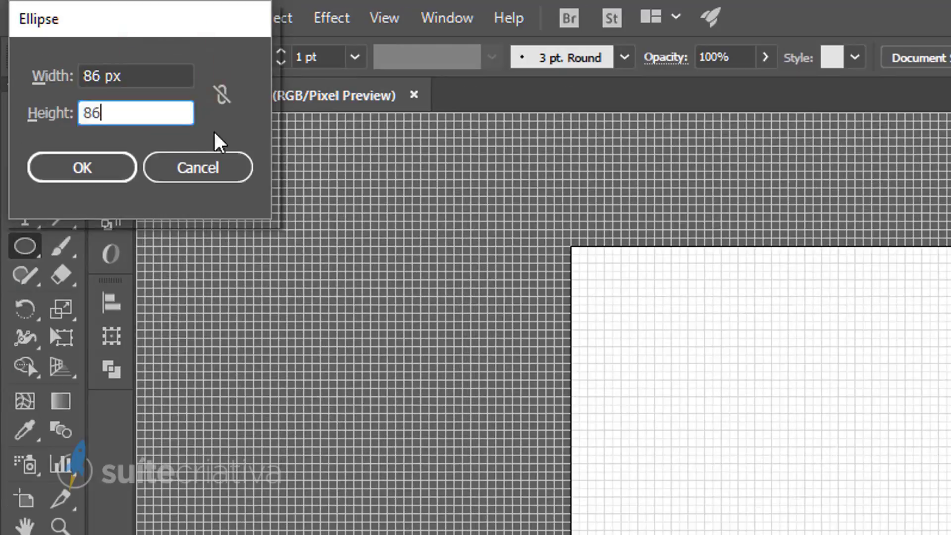
{"action": "key", "text": "Return"}
{"action": "left_click", "coordinate": [821, 98]}
{"action": "left_click", "coordinate": [786, 303]}
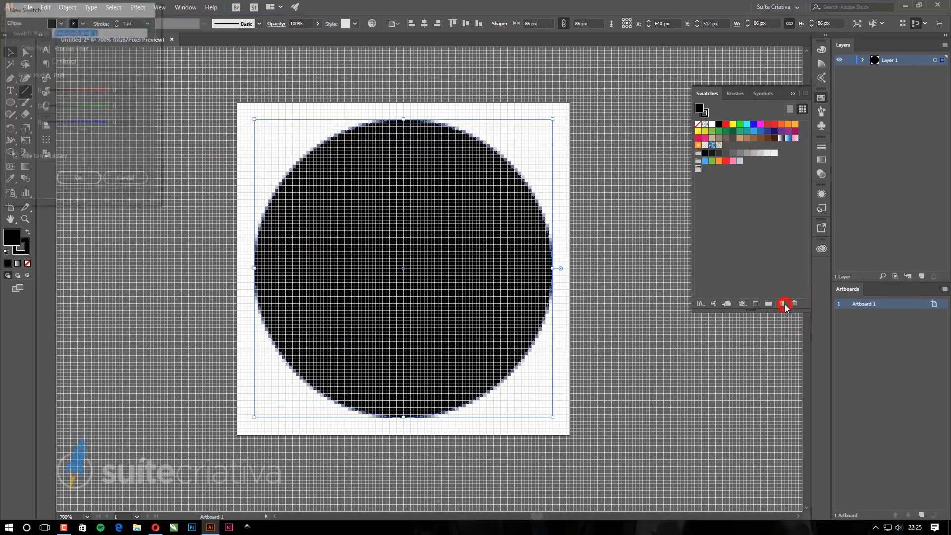
{"action": "left_click", "coordinate": [136, 311]}
Step: Draw a 29 × 43 px unfilled rectangle with a 3 pt white stroke inside the green circle as the battery body
{"action": "key", "text": "ctrl+0"}
{"action": "key", "text": "m"}
{"action": "mouse_move", "coordinate": [351, 221]}
{"action": "left_mouse_down"}
{"action": "mouse_move", "coordinate": [421, 295]}
{"action": "mouse_move", "coordinate": [480, 411]}
{"action": "left_mouse_up"}
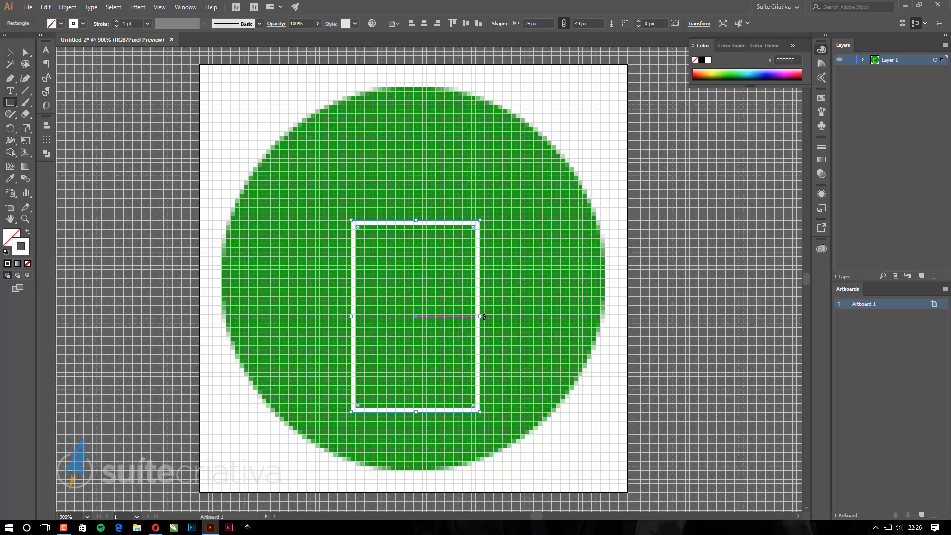
{"action": "left_click", "coordinate": [821, 145]}
{"action": "left_click", "coordinate": [733, 154]}
{"action": "left_click", "coordinate": [734, 154]}
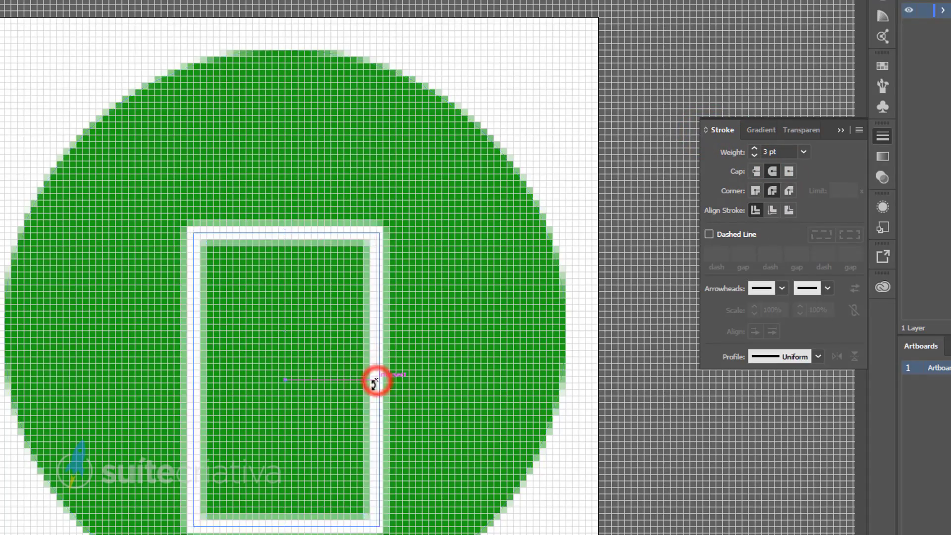
Step: Add three solid white bars of 16 × 4 px inside the battery body
{"action": "key", "text": "v"}
{"action": "key", "text": "shift+x"}
{"action": "mouse_move", "coordinate": [377, 374]}
{"action": "left_mouse_down"}
{"action": "mouse_move", "coordinate": [411, 396]}
{"action": "mouse_move", "coordinate": [414, 379]}
{"action": "left_mouse_up"}
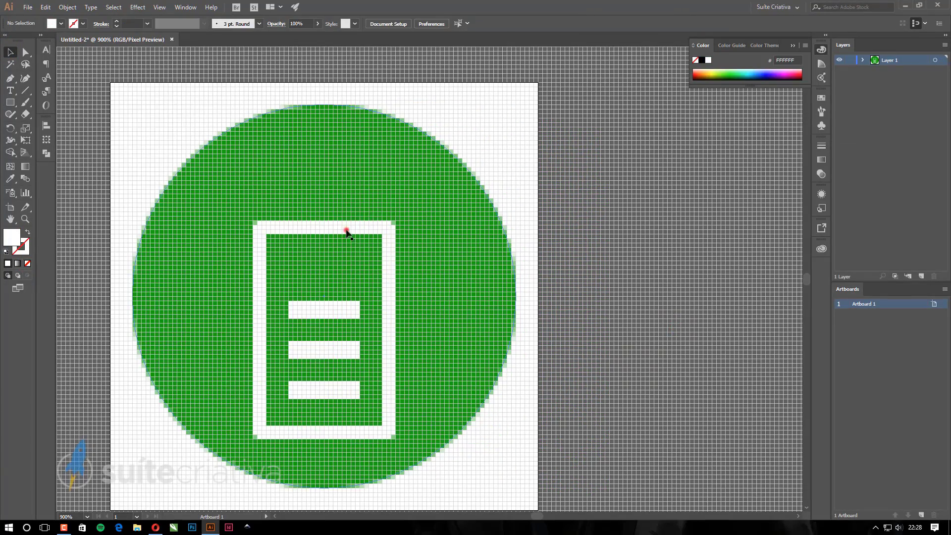
Step: Place a narrow white terminal bar above the battery body and align the icon's parts
{"action": "key", "text": "shift+F7"}
{"action": "left_click", "coordinate": [161, 197]}
{"action": "left_click", "coordinate": [355, 222]}
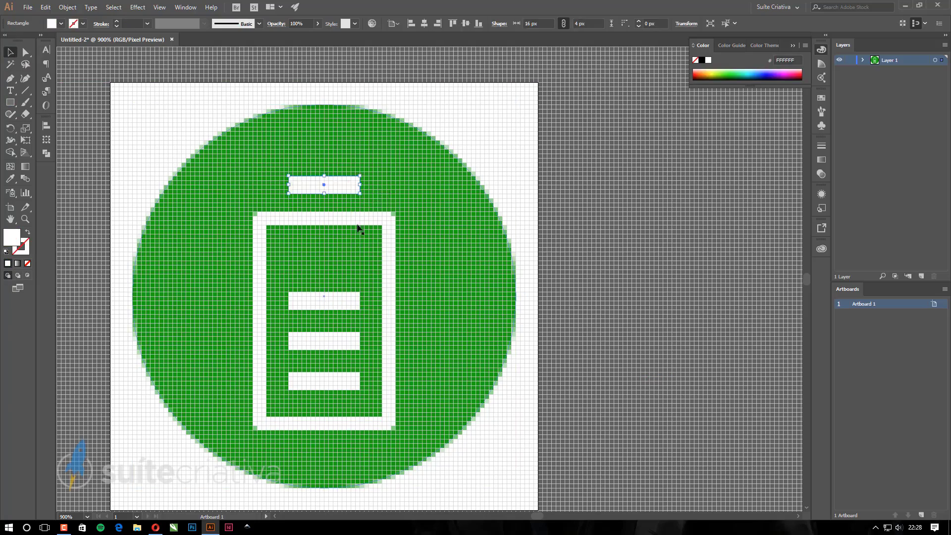
{"action": "key", "text": "ctrl+a"}
{"action": "key", "text": "shift+F7"}
{"action": "key", "text": "ctrl+minus"}
{"action": "key", "text": "ctrl+minus"}
{"action": "left_click", "coordinate": [595, 267]}
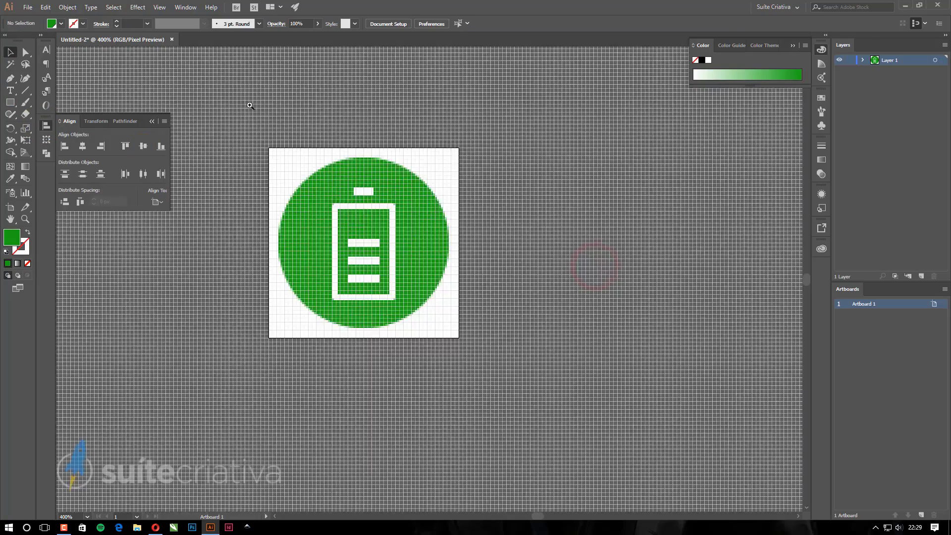
Step: Turn off Pixel Preview to view the battery icon with smooth edges
{"action": "left_click", "coordinate": [160, 7]}
{"action": "left_click", "coordinate": [171, 51]}
{"action": "left_click", "coordinate": [159, 7]}
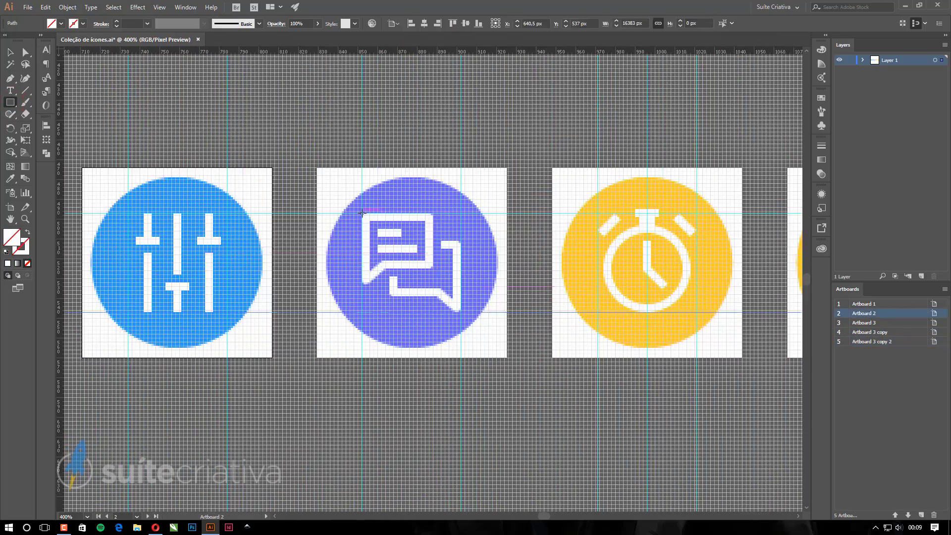
Step: Draw a 50 × 50 px unfilled square between the guides on the last yellow circle, with a centre-aligned 3 pt white stroke
{"action": "left_click_drag", "start_coordinate": [362, 213], "coordinate": [460, 312]}
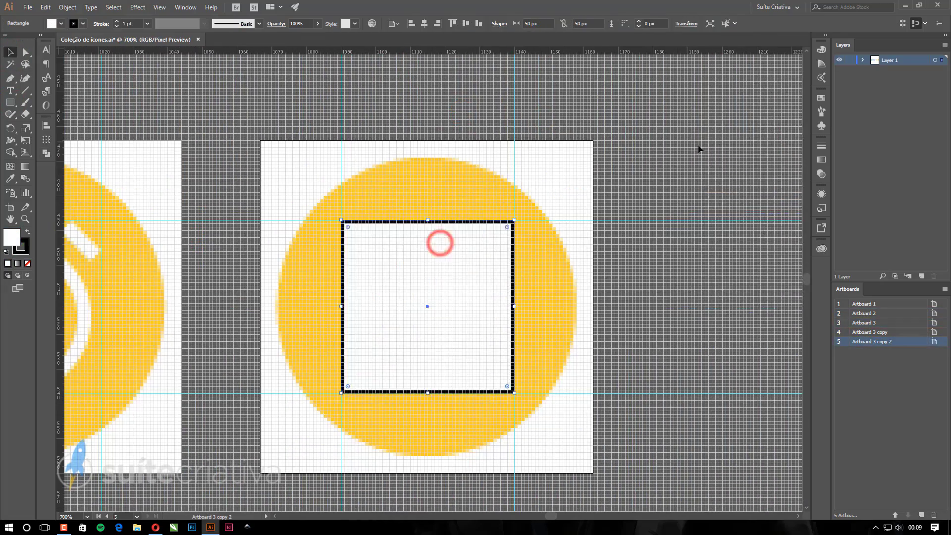
{"action": "left_click", "coordinate": [821, 146]}
{"action": "left_click", "coordinate": [735, 197]}
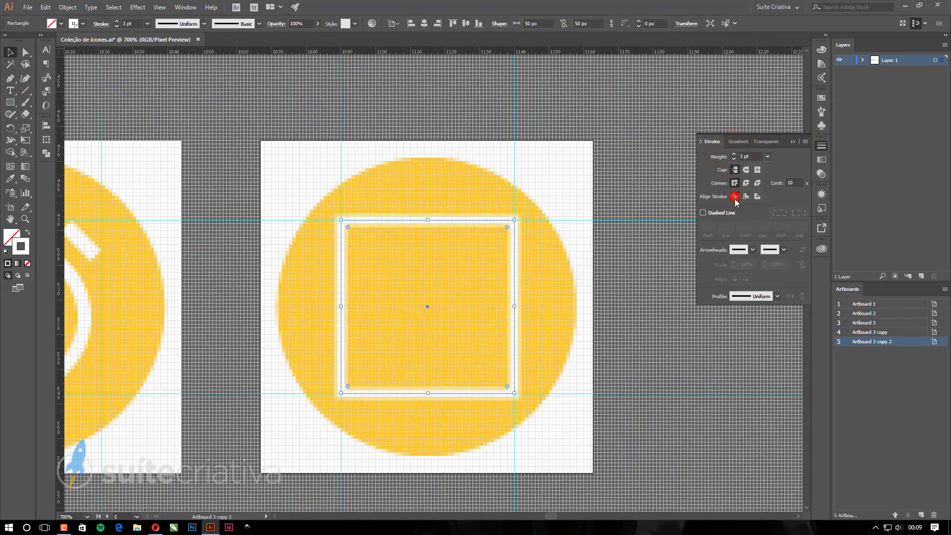
Step: Add a 46 × 4 px white bar near the base of the square frame and shrink the frame to fit inside the guides
{"action": "scroll", "coordinate": [484, 367], "scroll_direction": "up", "scroll_amount": 2}
{"action": "scroll", "coordinate": [374, 323], "scroll_direction": "up", "scroll_amount": 2}
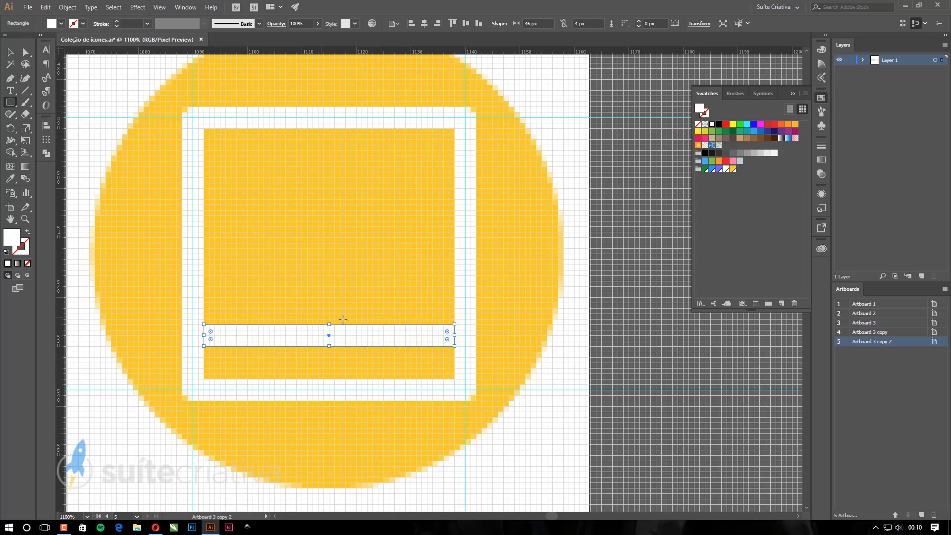
{"action": "left_click", "coordinate": [236, 123]}
{"action": "left_click", "coordinate": [333, 386], "text": "shift"}
Step: Draw two mountain peaks inside the frame as white zigzag Pen lines
{"action": "key", "text": "p"}
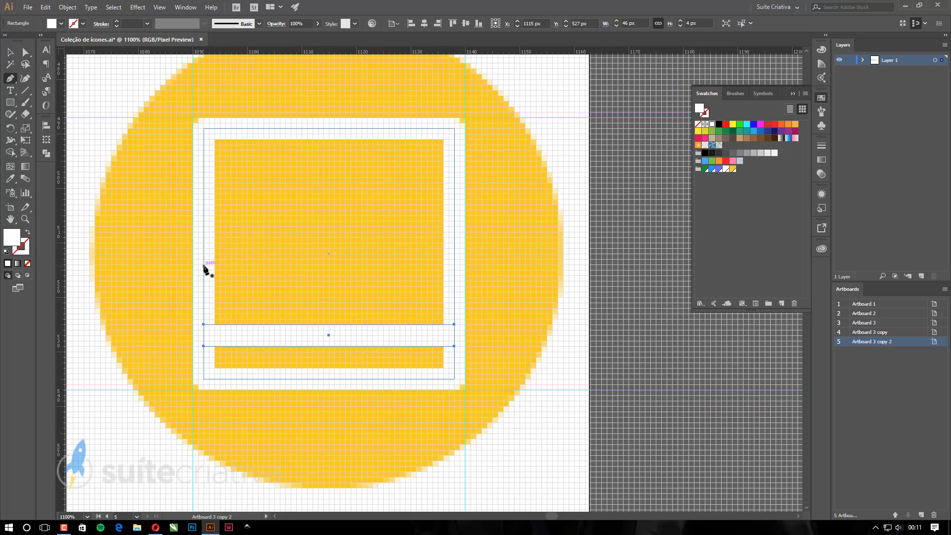
{"action": "left_click", "coordinate": [204, 242]}
{"action": "left_click", "coordinate": [261, 189]}
{"action": "left_click", "coordinate": [382, 318]}
{"action": "key", "text": "shift+x"}
{"action": "left_click", "coordinate": [350, 280]}
{"action": "left_click", "coordinate": [410, 220]}
{"action": "left_click", "coordinate": [552, 363]}
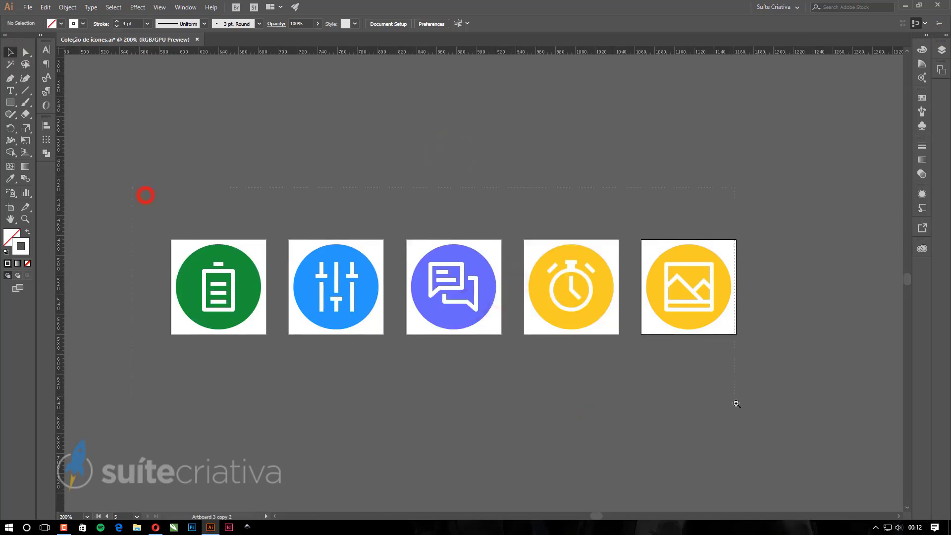
Step: Recolour the circle behind the image icon with a new orange global swatch
{"action": "left_click", "coordinate": [831, 317]}
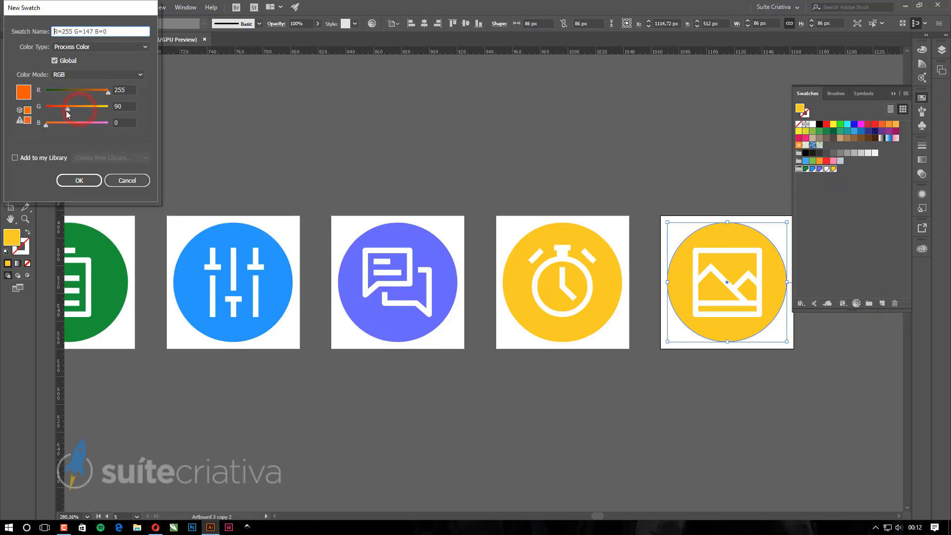
{"action": "key", "text": "Return"}
{"action": "left_click", "coordinate": [717, 446]}
Step: Rearrange the five icon artboards into a three-column grid, moving the artwork with them
{"action": "left_click_drag", "start_coordinate": [795, 443], "coordinate": [863, 414]}
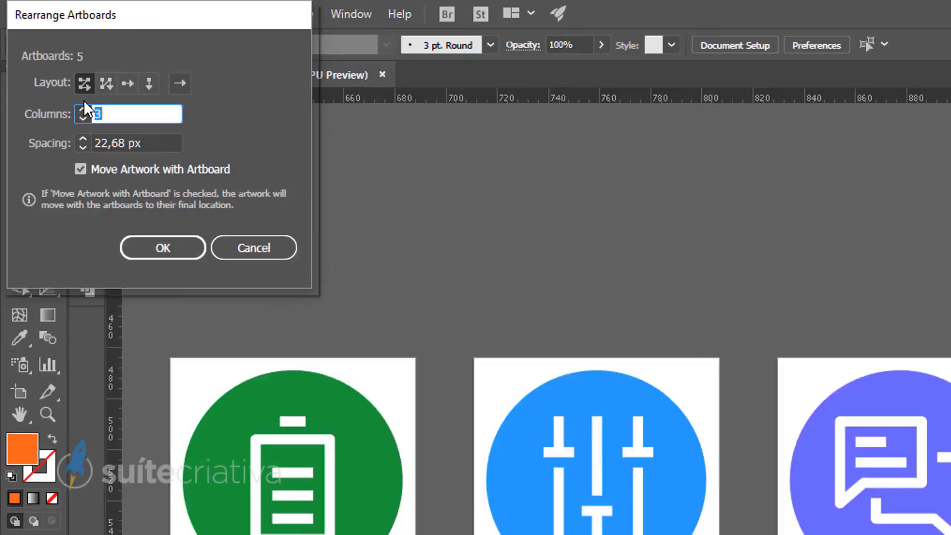
{"action": "key", "text": "Tab"}
{"action": "left_click", "coordinate": [100, 118]}
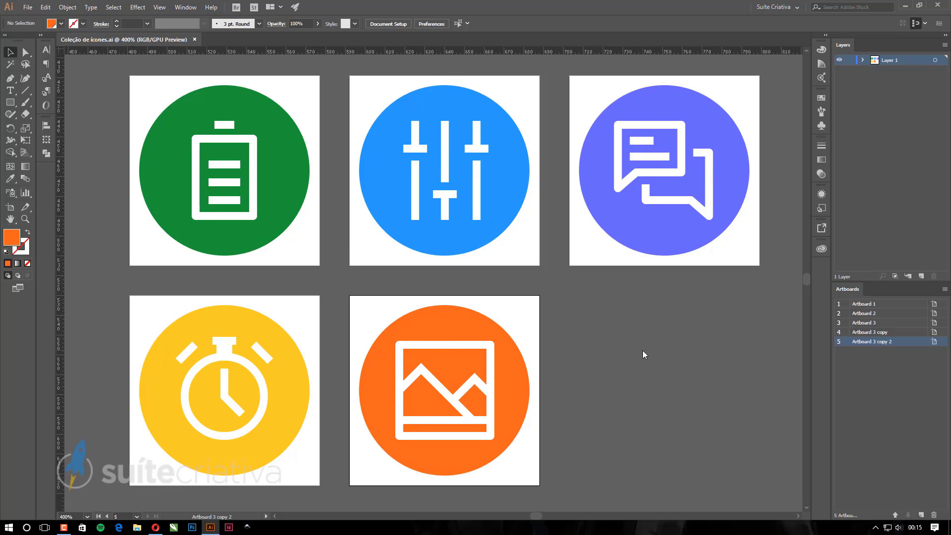
Step: Select all the icons and expand their fills and strokes into shapes
{"action": "left_click", "coordinate": [475, 184]}
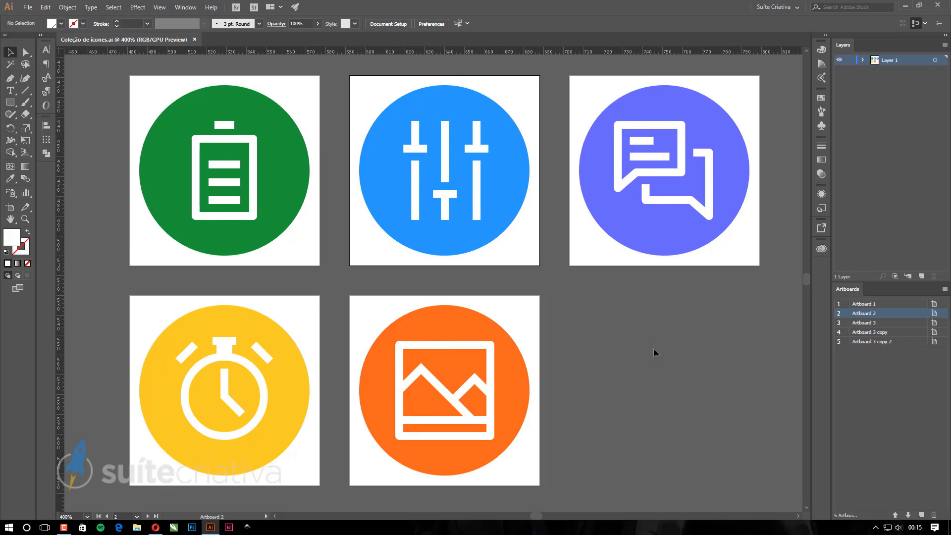
{"action": "key", "text": "ctrl+a"}
{"action": "left_click", "coordinate": [67, 7]}
{"action": "left_click", "coordinate": [233, 171]}
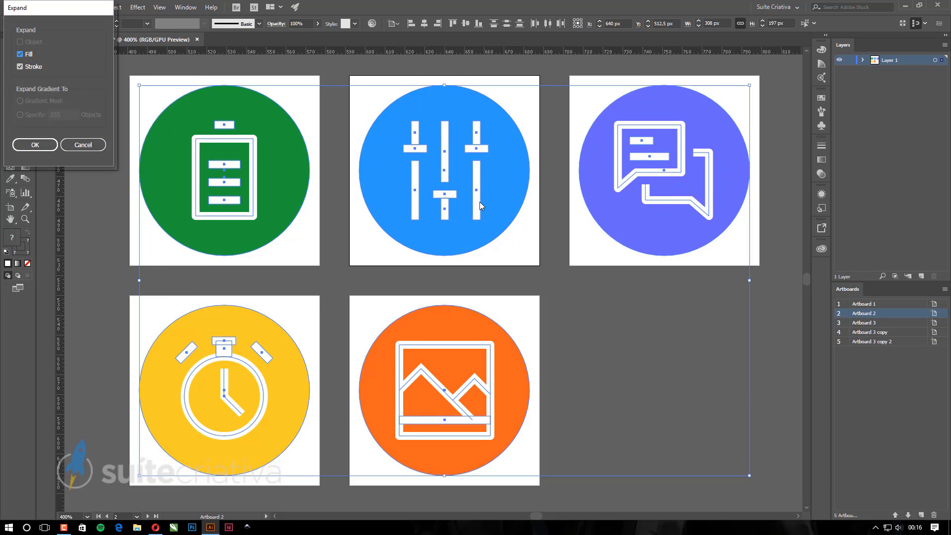
{"action": "key", "text": "Return"}
Step: Unite the white shapes of each icon with Pathfinder
{"action": "left_click", "coordinate": [320, 384]}
{"action": "left_click", "coordinate": [509, 350]}
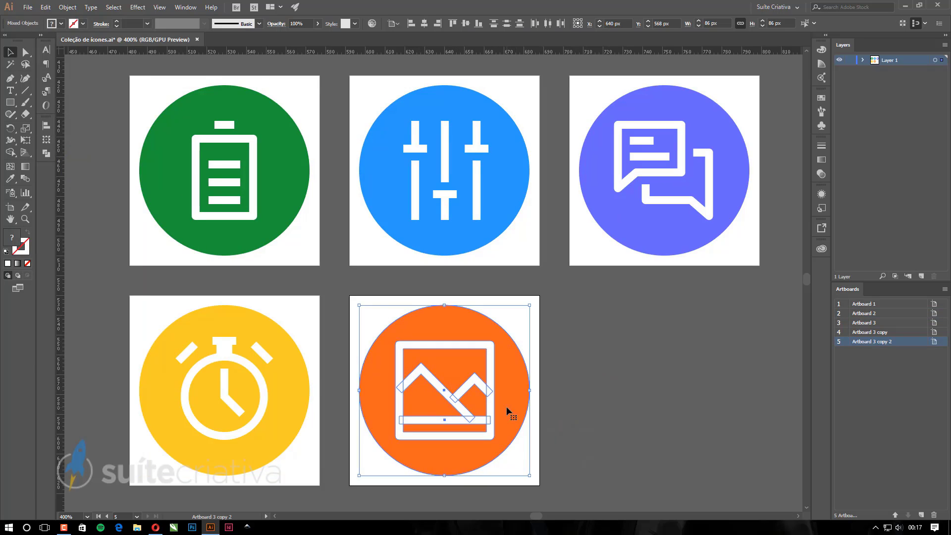
{"action": "left_click", "coordinate": [46, 153]}
{"action": "left_click_drag", "start_coordinate": [704, 292], "coordinate": [600, 163]}
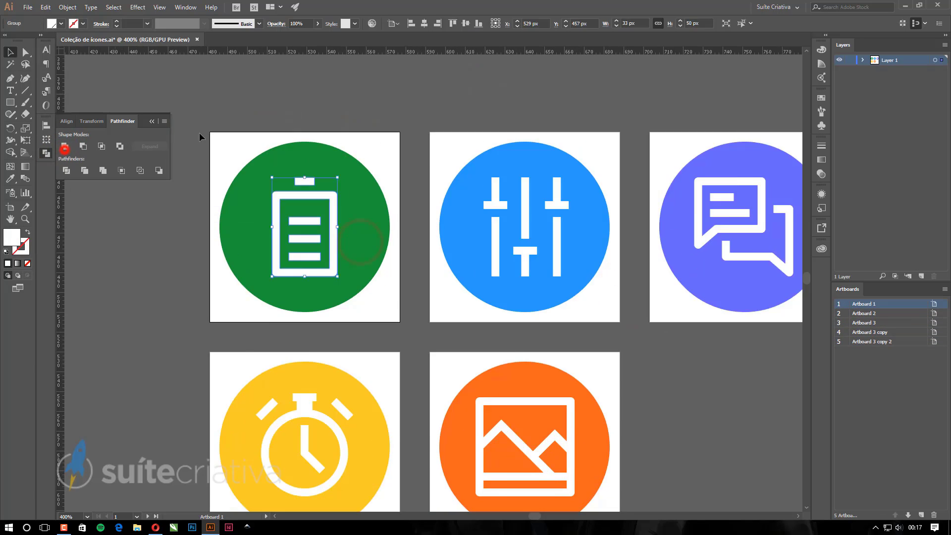
{"action": "left_click", "coordinate": [150, 121]}
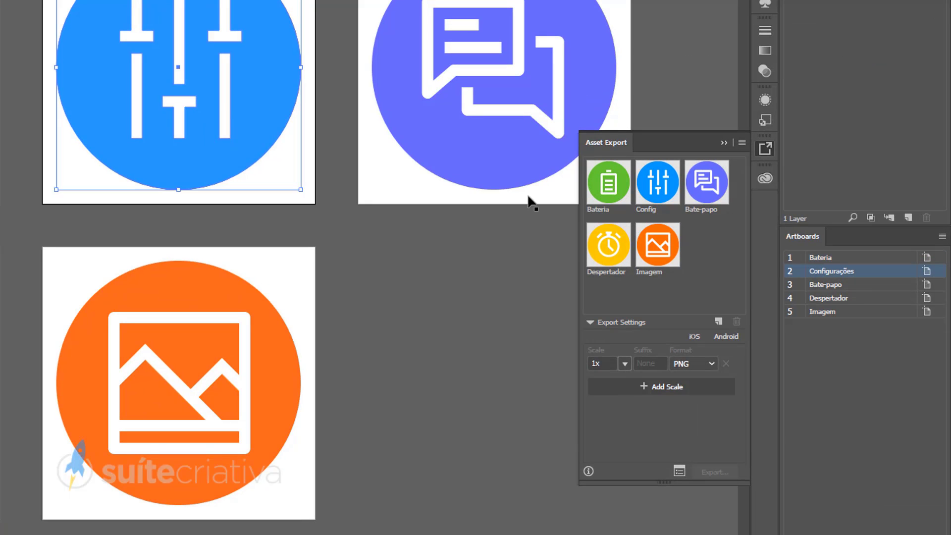
Step: Export all five icon assets as 1x and 2x PNG, SVG and JPG 100, and move the PNG files into the PNG folder
{"action": "left_click", "coordinate": [768, 395]}
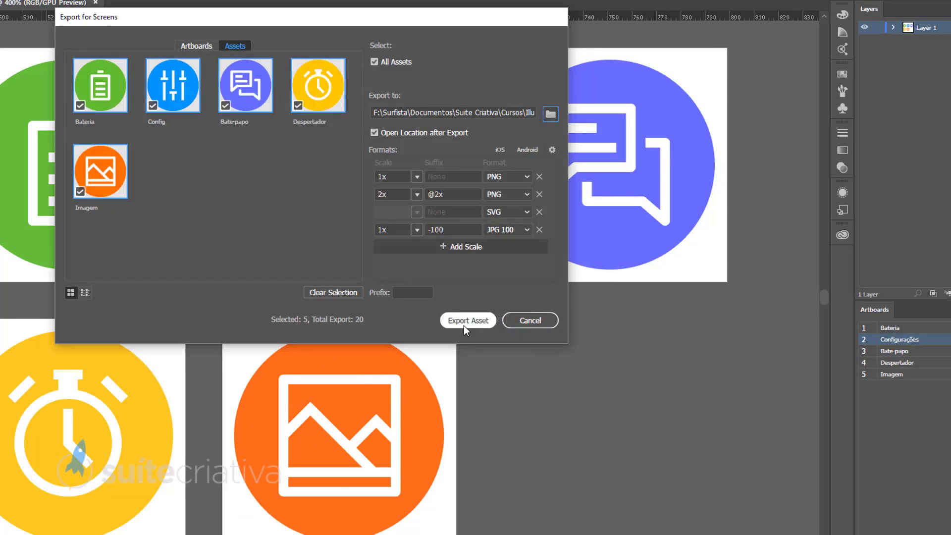
{"action": "left_click", "coordinate": [465, 322]}
{"action": "left_click_drag", "start_coordinate": [208, 183], "coordinate": [191, 118]}
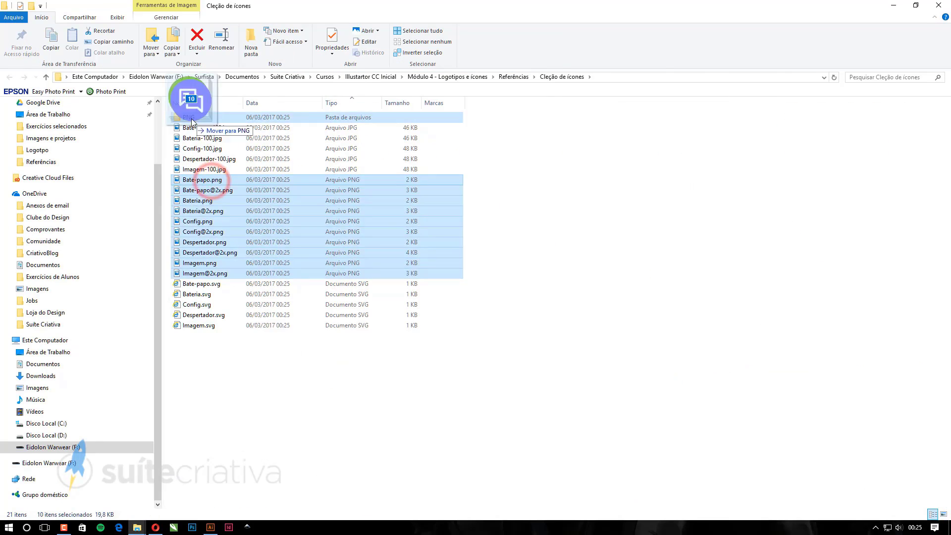
{"action": "right_click", "coordinate": [282, 244]}
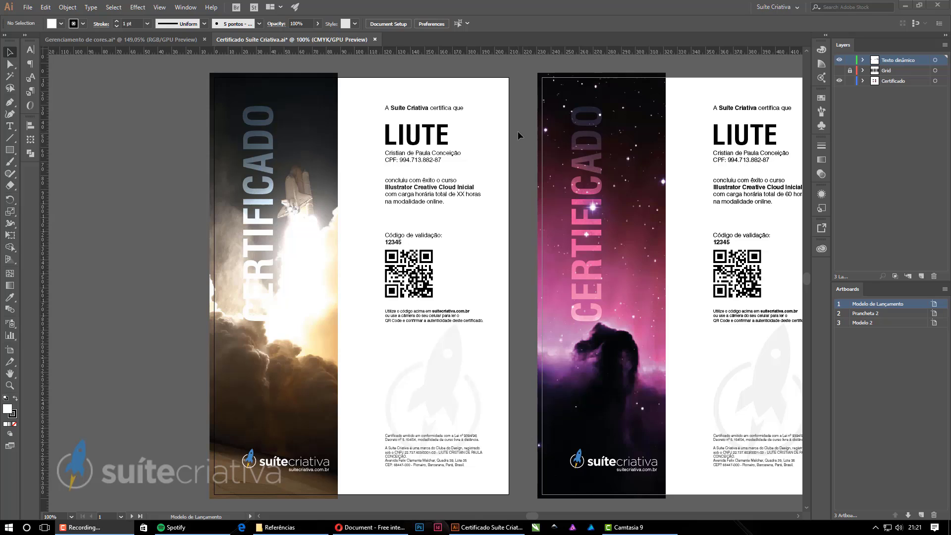
Step: Switch to the colour management document and compare the RGB and CMYK colour circles with their monitor and printer illustrations
{"action": "key", "text": "ctrl+Tab"}
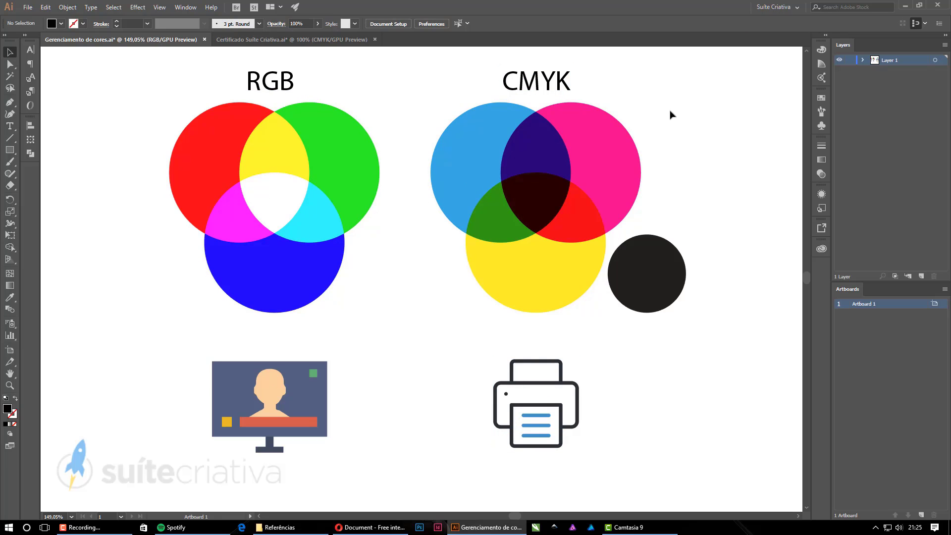
{"action": "scroll", "coordinate": [554, 197], "scroll_direction": "up", "scroll_amount": 4, "text": "alt"}
{"action": "scroll", "coordinate": [541, 299], "scroll_direction": "down", "scroll_amount": 3, "text": "alt"}
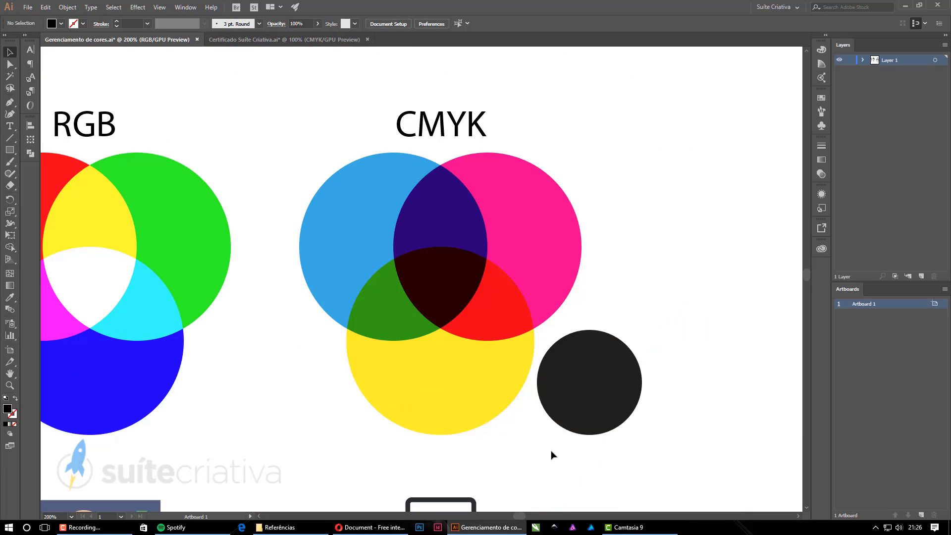
{"action": "scroll", "coordinate": [683, 365], "scroll_direction": "down", "scroll_amount": 1, "text": "alt"}
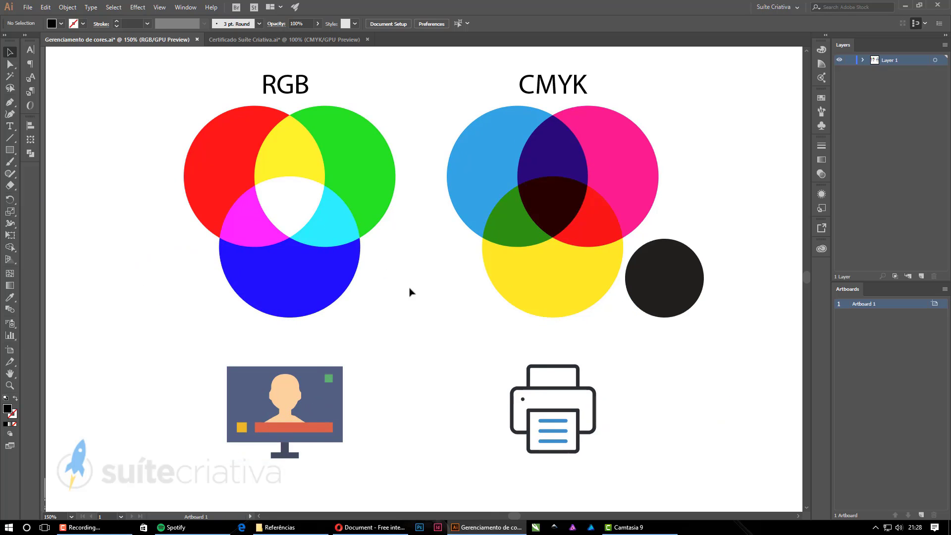
{"action": "scroll", "coordinate": [410, 292], "scroll_direction": "down", "scroll_amount": 3, "text": "alt"}
{"action": "scroll", "coordinate": [630, 297], "scroll_direction": "up", "scroll_amount": 5, "text": "alt"}
Step: Compare the three printer illustrations A1, A2 and B
{"action": "left_click", "coordinate": [638, 307]}
{"action": "left_click", "coordinate": [240, 270]}
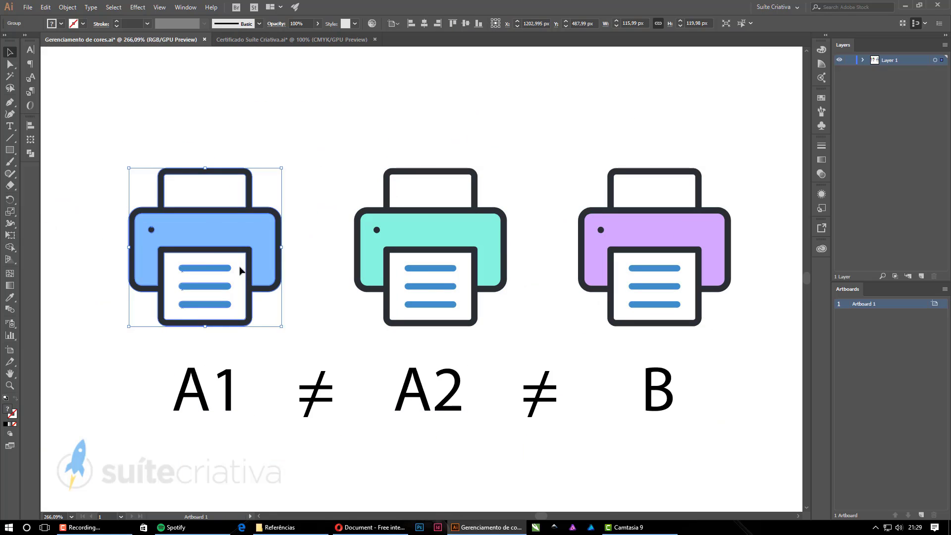
{"action": "left_click", "coordinate": [421, 233]}
{"action": "left_click", "coordinate": [591, 202]}
{"action": "left_click", "coordinate": [314, 231]}
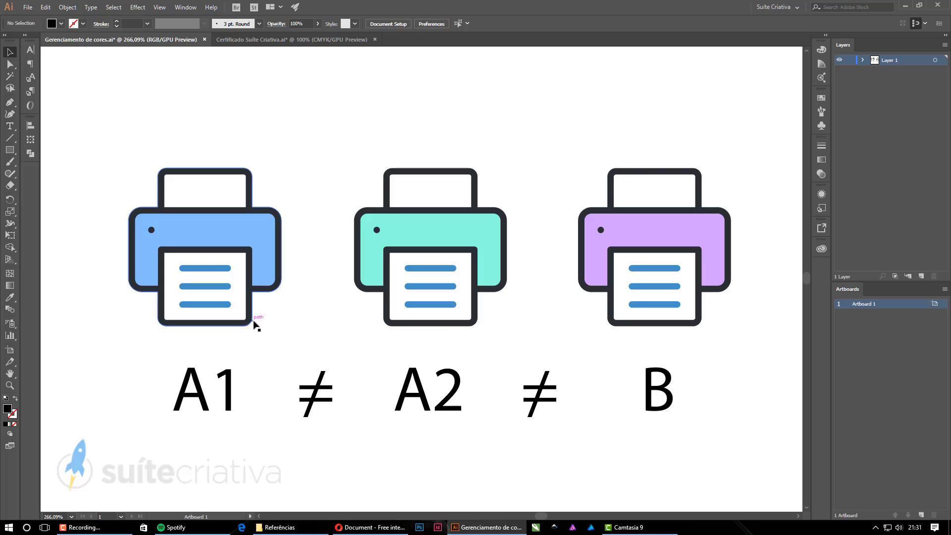
Step: Examine the monitor and printer diagrams together with their RGB and CMYK document illustrations
{"action": "scroll", "coordinate": [254, 324], "scroll_direction": "down", "scroll_amount": 2, "text": "alt"}
{"action": "left_click", "coordinate": [286, 335]}
{"action": "left_click", "coordinate": [375, 149]}
{"action": "scroll", "coordinate": [271, 286], "scroll_direction": "down", "scroll_amount": 1, "text": "alt"}
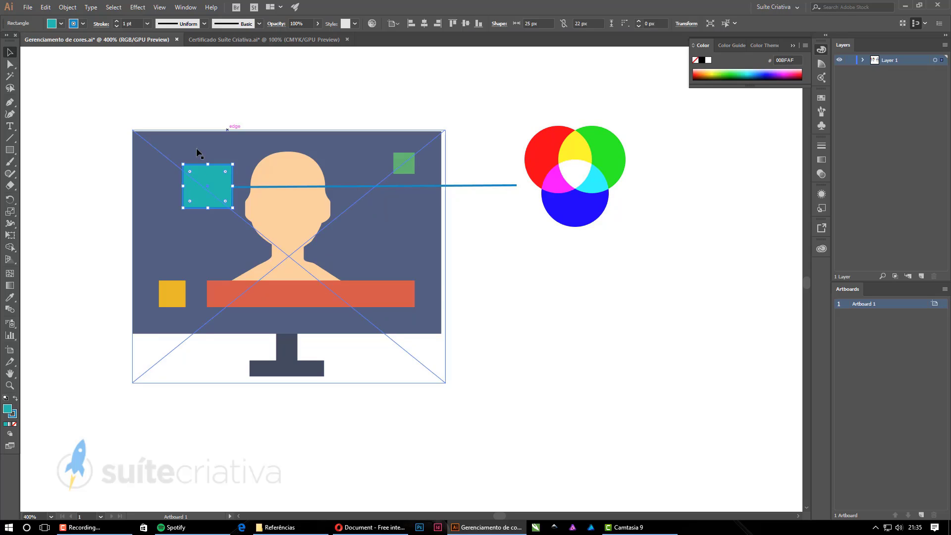
{"action": "left_click", "coordinate": [472, 378]}
{"action": "scroll", "coordinate": [472, 377], "scroll_direction": "down", "scroll_amount": 4, "text": "alt"}
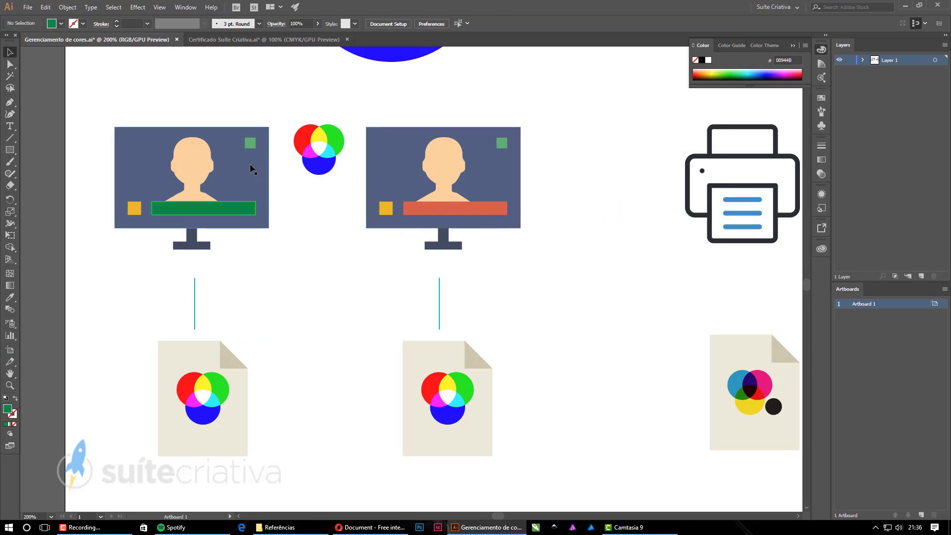
{"action": "scroll", "coordinate": [486, 166], "scroll_direction": "right", "scroll_amount": 5}
{"action": "left_click", "coordinate": [456, 163]}
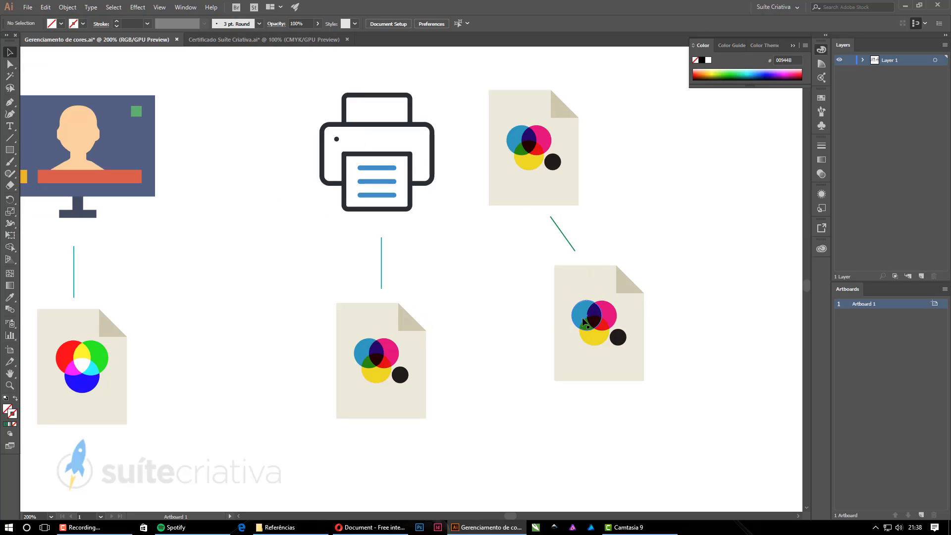
{"action": "key", "text": "ctrl+z"}
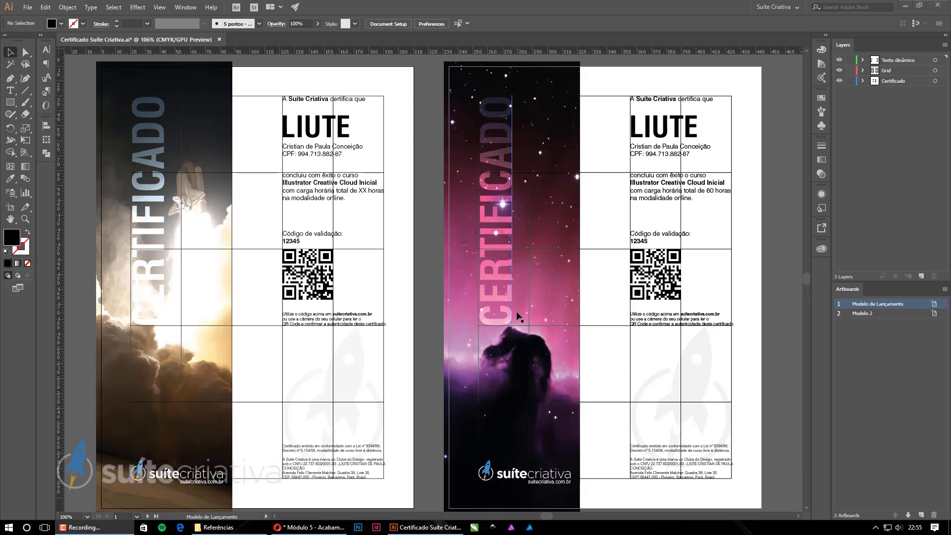
Step: Create a new A4 print document in CMYK colour mode and show its rulers
{"action": "key", "text": "ctrl+n"}
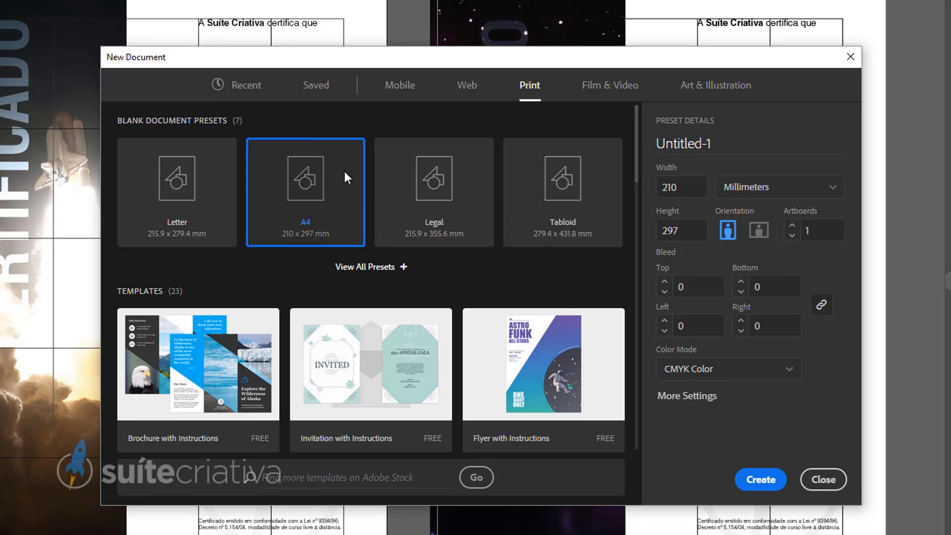
{"action": "left_click", "coordinate": [761, 479]}
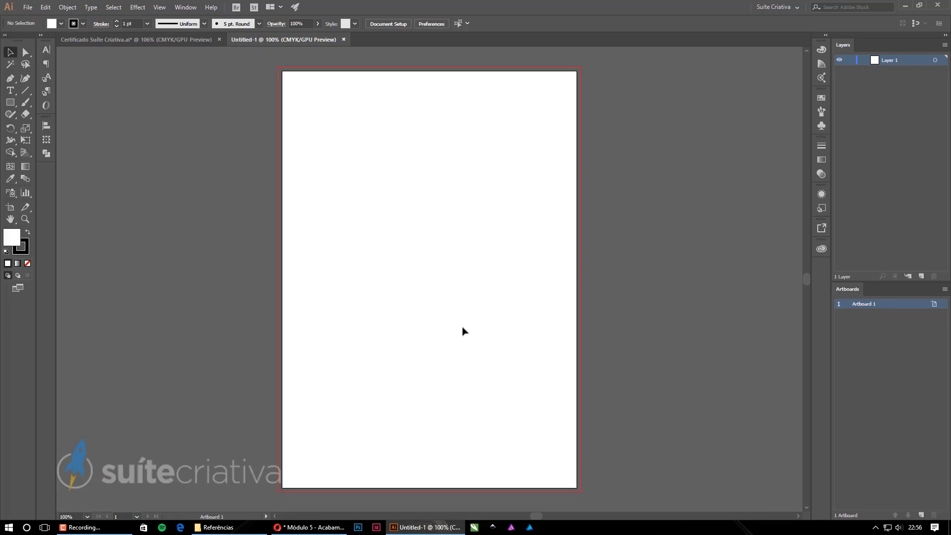
{"action": "key", "text": "ctrl+r"}
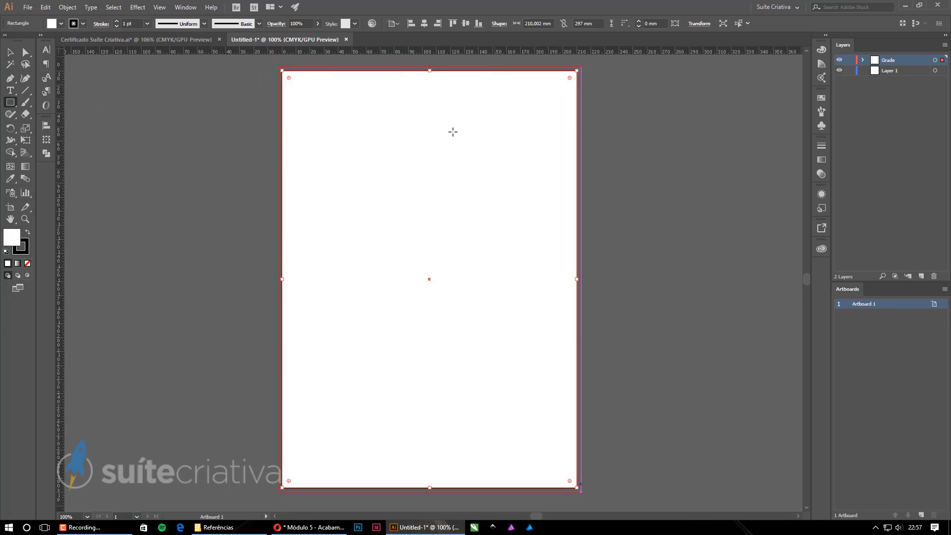
Step: Resize the page-sized rectangle on the Grade layer to 170 mm wide and 257 mm high
{"action": "key", "text": "shift+F8"}
{"action": "left_click", "coordinate": [132, 135]}
{"action": "type", "text": "170"}
{"action": "key", "text": "Tab"}
{"action": "type", "text": "257"}
{"action": "key", "text": "Return"}
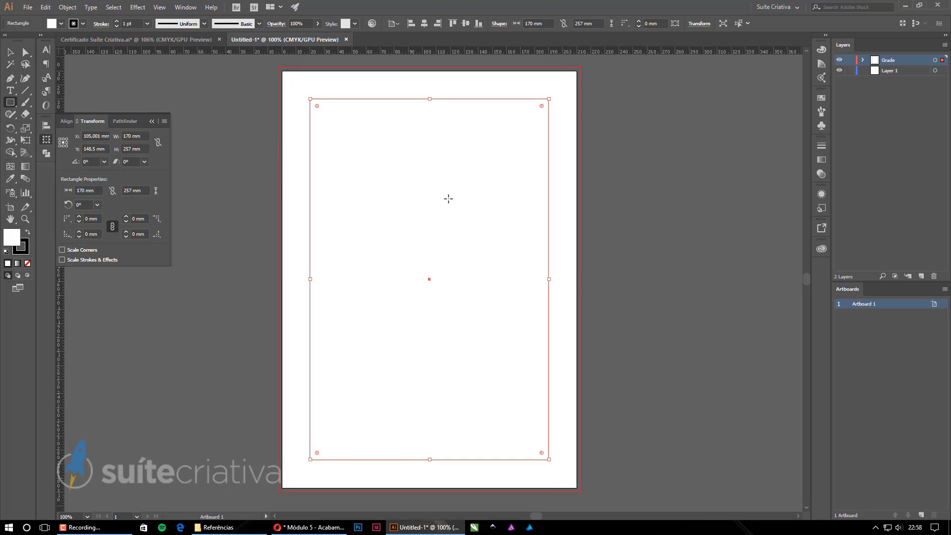
Step: Convert the unfilled margin rectangle into a guide and unlock the guides
{"action": "left_click", "coordinate": [27, 263]}
{"action": "key", "text": "ctrl+5"}
{"action": "key", "text": "v"}
{"action": "right_click", "coordinate": [653, 145]}
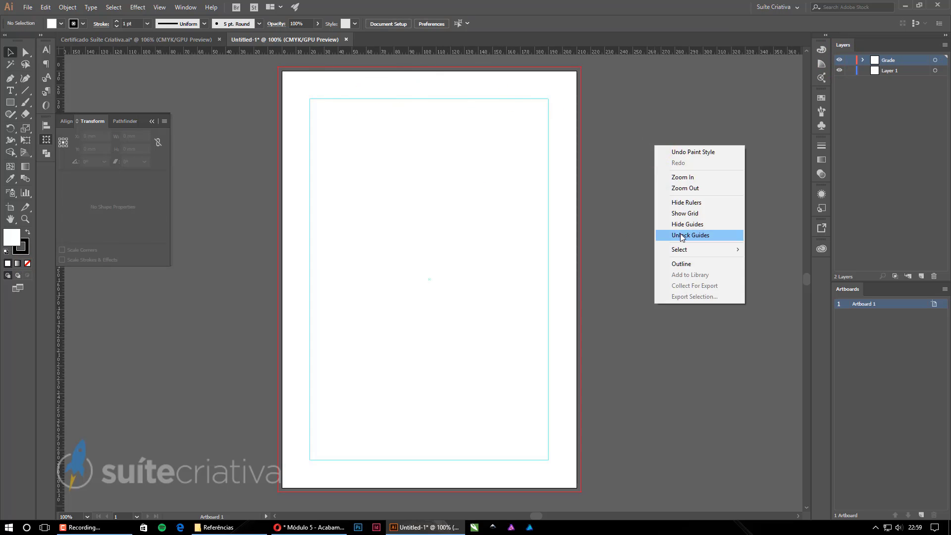
{"action": "left_click", "coordinate": [694, 234]}
Step: Split the margin rectangle into a grid of 5 rows and 5 columns
{"action": "left_click", "coordinate": [67, 7]}
{"action": "mouse_move", "coordinate": [75, 223]}
{"action": "left_click", "coordinate": [250, 330]}
{"action": "left_click", "coordinate": [570, 245]}
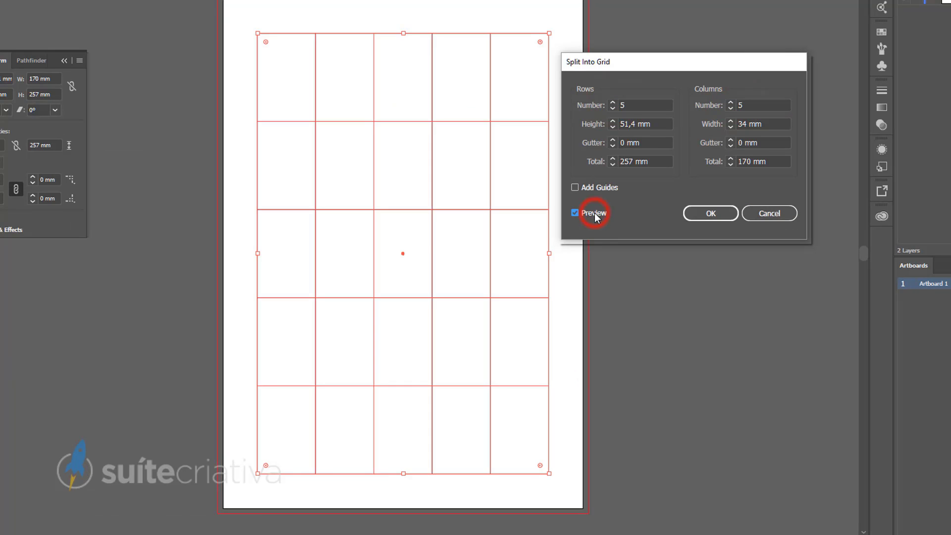
{"action": "left_click", "coordinate": [639, 143]}
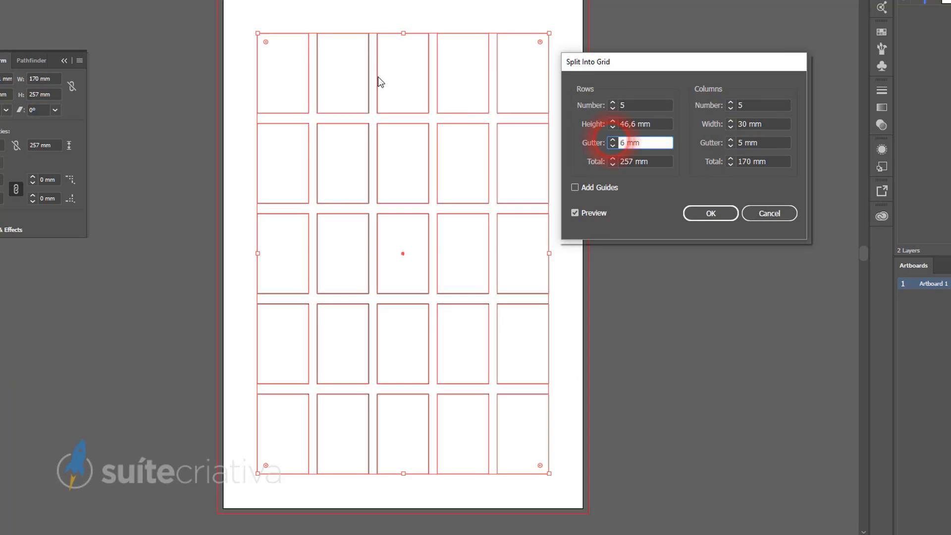
{"action": "left_click", "coordinate": [575, 187]}
{"action": "key", "text": "Return"}
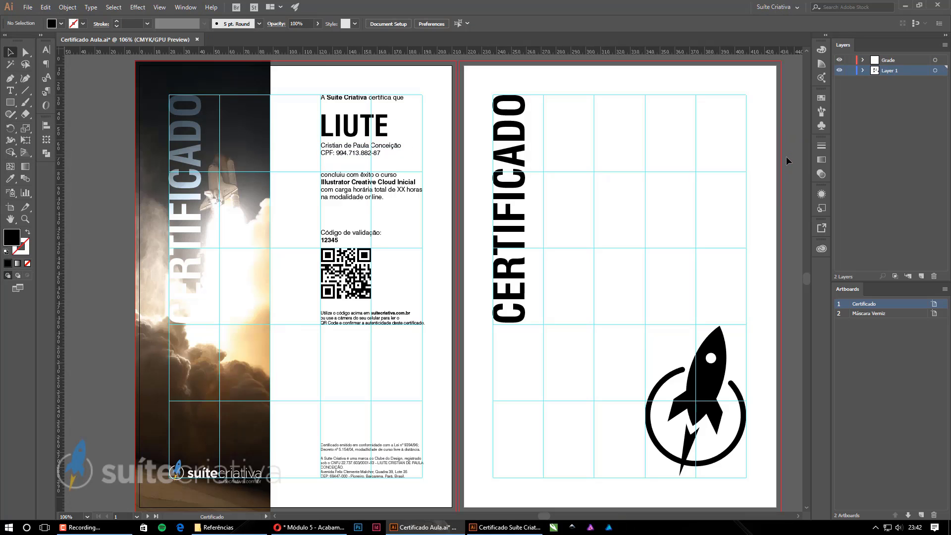
Step: Save the certificate document under the name Final - Certificado Aula.ai
{"action": "key", "text": "ctrl+shift+s"}
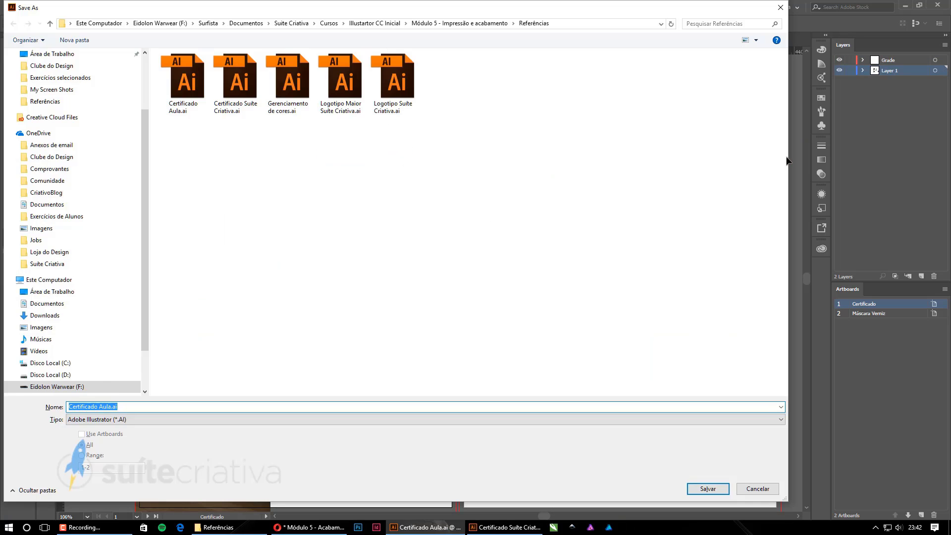
{"action": "key", "text": "Escape"}
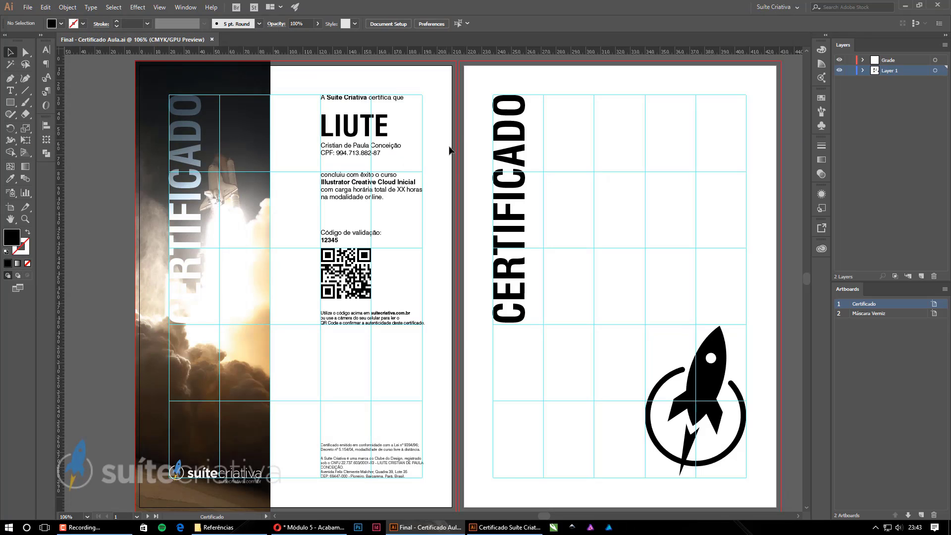
Step: Remove the Grade layer and convert all the certificate's text to outlines
{"action": "left_click", "coordinate": [616, 186]}
{"action": "key", "text": "ctrl+a"}
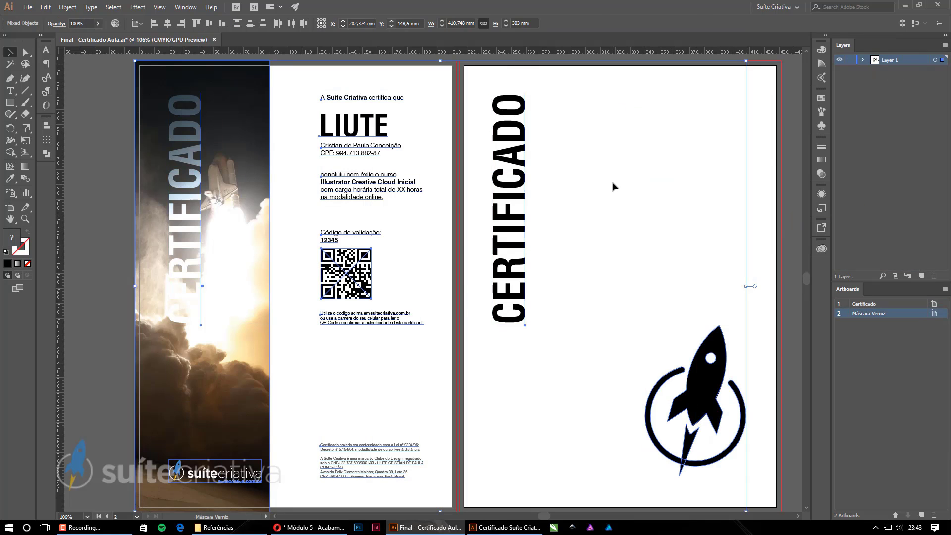
{"action": "left_click", "coordinate": [403, 296]}
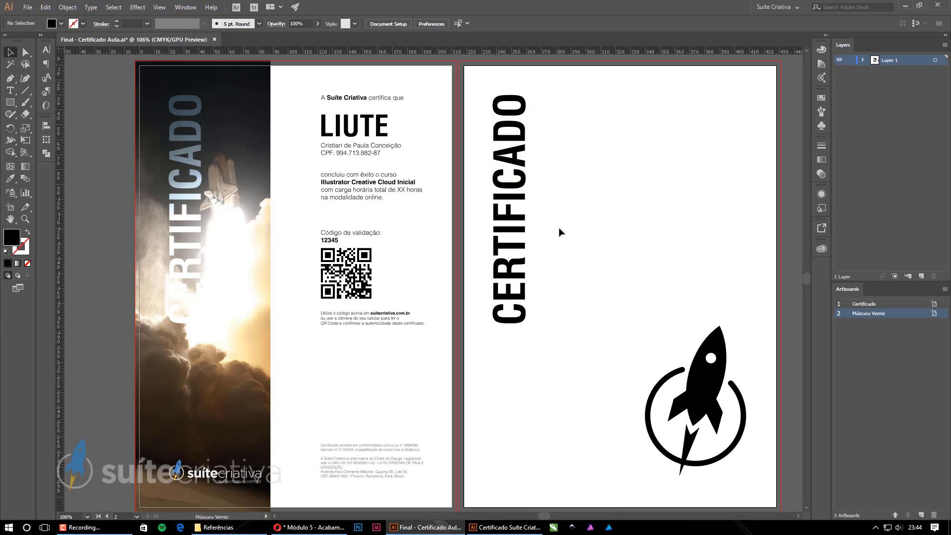
Step: Save the certificate as a PDF with the PDF/X-1a:2001 preset, trim marks and the document bleed settings
{"action": "key", "text": "ctrl+shift+s"}
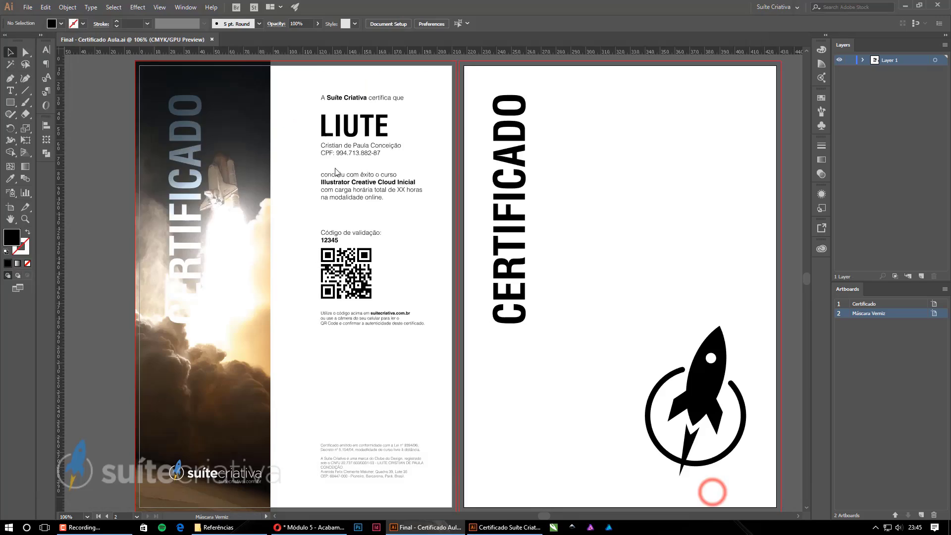
{"action": "key", "text": "Return"}
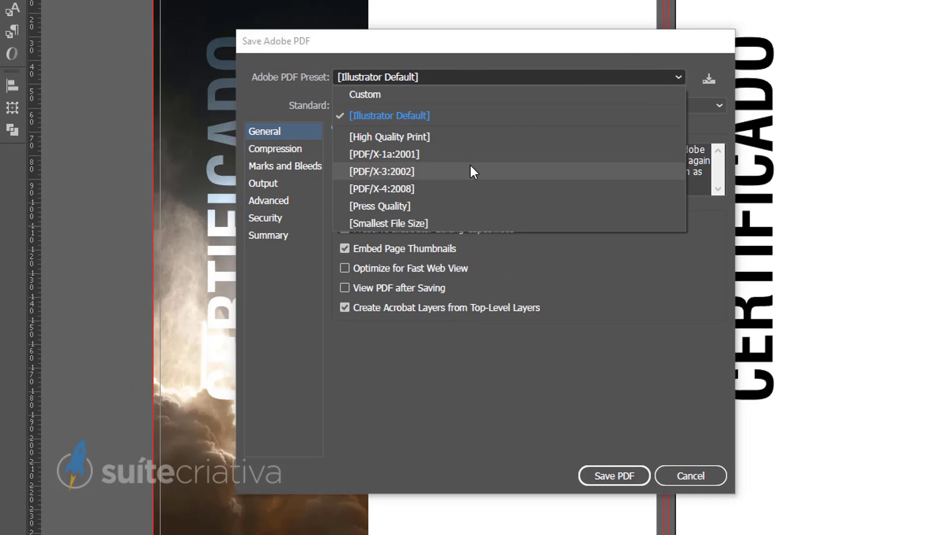
{"action": "left_click", "coordinate": [360, 120]}
{"action": "left_click", "coordinate": [426, 154]}
{"action": "left_click", "coordinate": [285, 166]}
{"action": "left_click", "coordinate": [381, 188]}
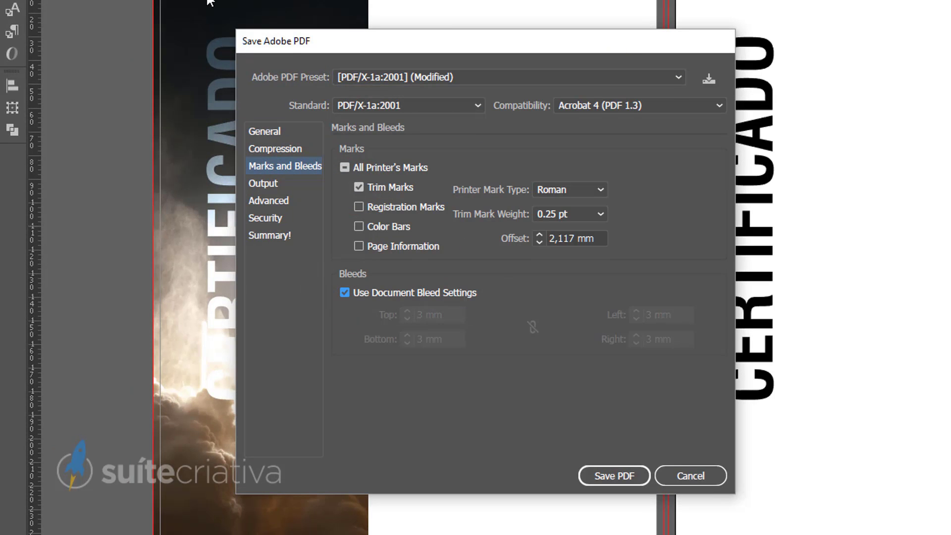
{"action": "left_click", "coordinate": [615, 475]}
Step: Open the saved PDF in Acrobat and inspect its pages and the individual ink separations in Output Preview
{"action": "left_click", "coordinate": [395, 259]}
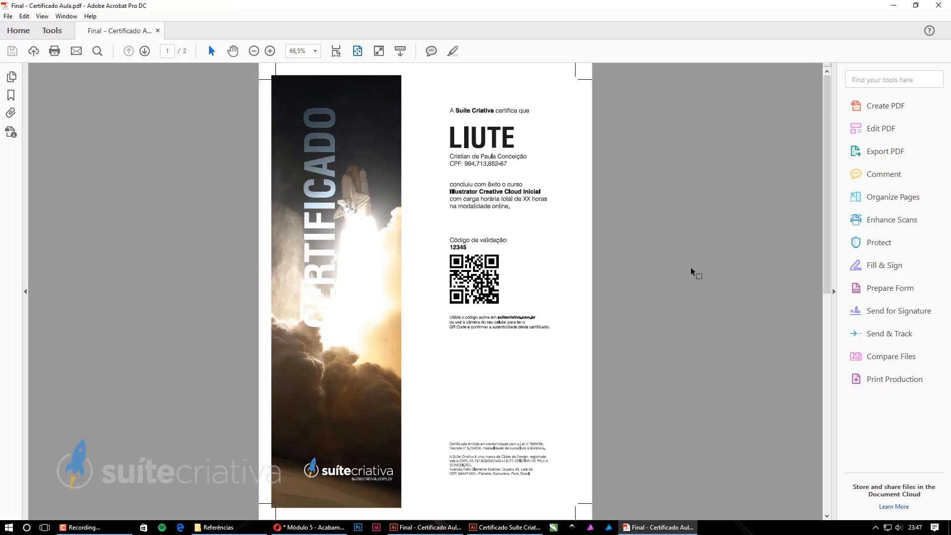
{"action": "scroll", "coordinate": [648, 255], "scroll_direction": "down", "scroll_amount": 2}
{"action": "scroll", "coordinate": [639, 255], "scroll_direction": "up", "scroll_amount": 2}
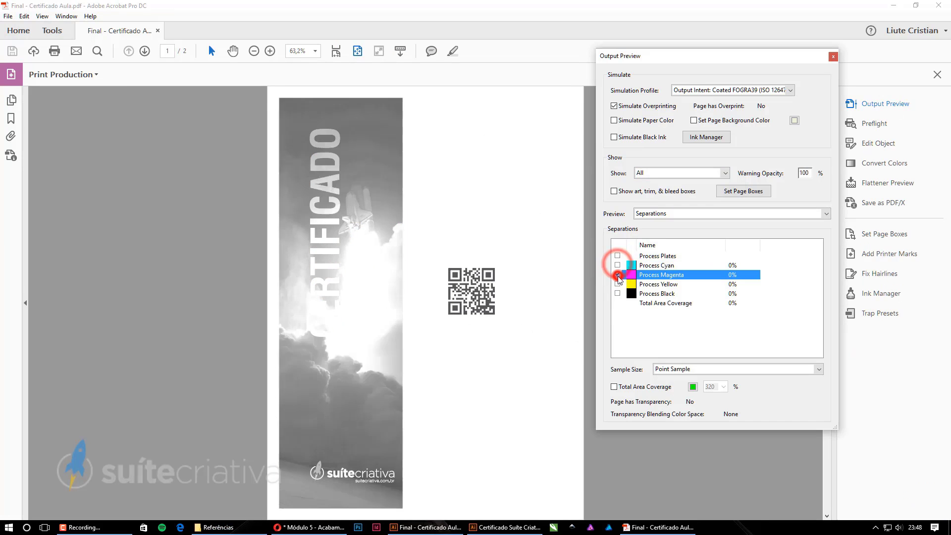
{"action": "left_click", "coordinate": [620, 263]}
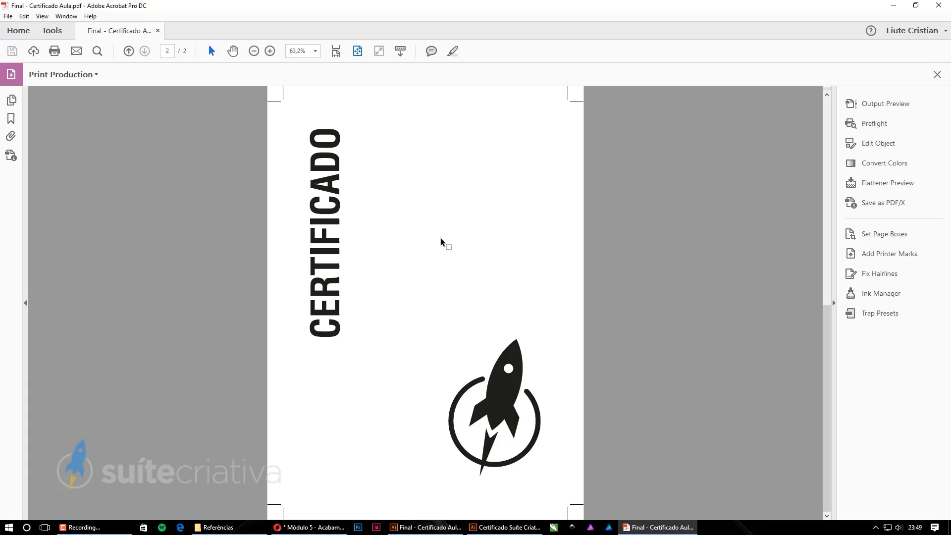
{"action": "scroll", "coordinate": [335, 270], "scroll_direction": "up", "scroll_amount": 2}
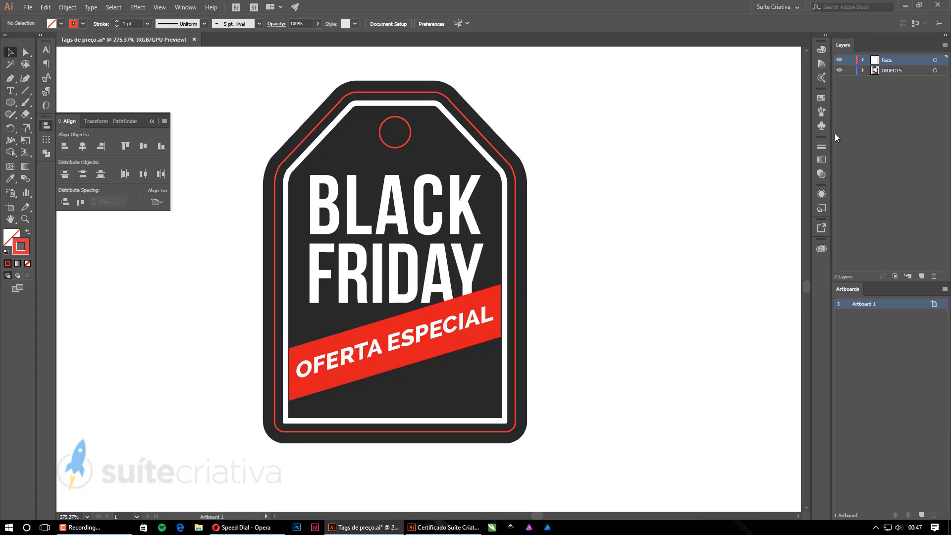
Step: Draw a horizontal line across the lower part of the Black Friday tag with 2 pt dashes and 2 pt gaps
{"action": "key", "text": "p"}
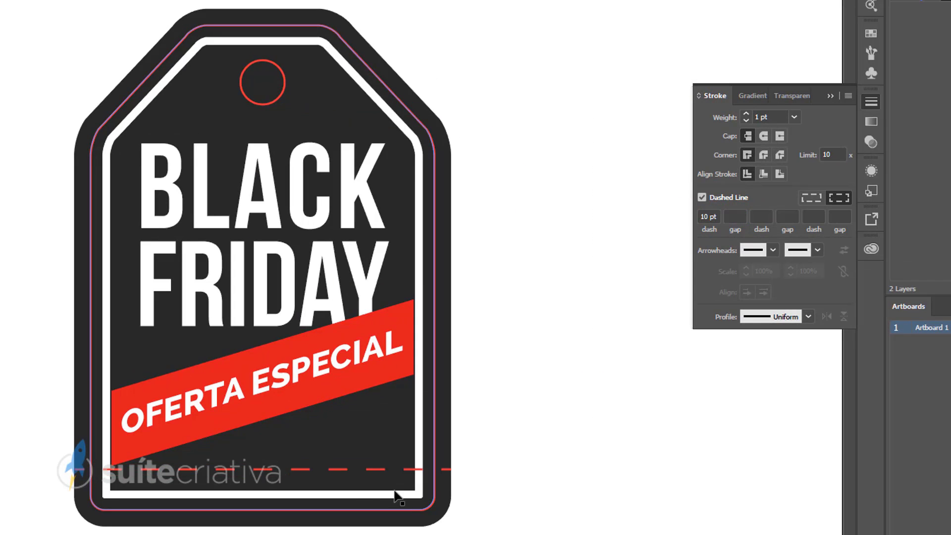
{"action": "left_click", "coordinate": [393, 472]}
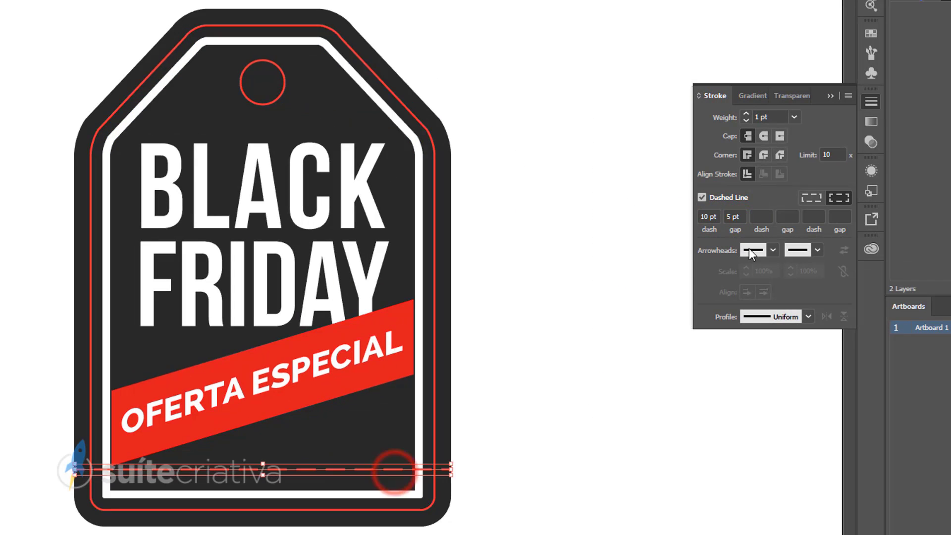
{"action": "type", "text": "2"}
{"action": "left_click", "coordinate": [628, 250]}
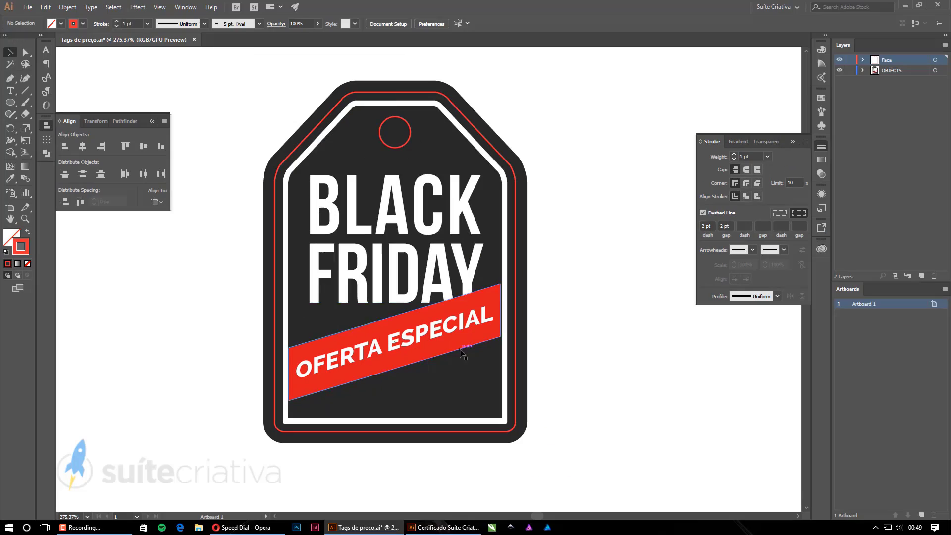
{"action": "left_click_drag", "start_coordinate": [263, 9], "coordinate": [263, 526]}
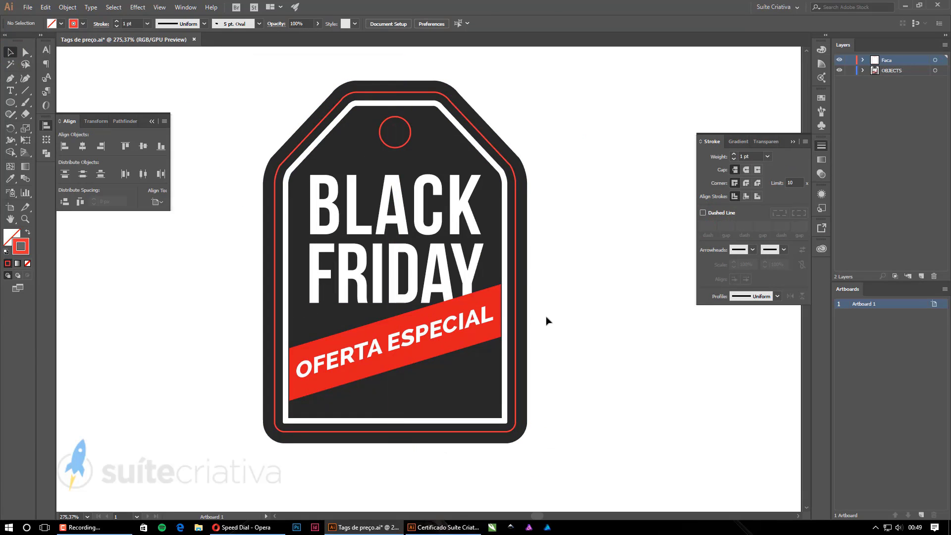
Step: Select all of the tag's artwork and make a copy offset 70 mm horizontally and 0 vertically
{"action": "key", "text": "ctrl+minus"}
{"action": "key", "text": "ctrl+minus"}
{"action": "key", "text": "ctrl+a"}
{"action": "key", "text": "Return"}
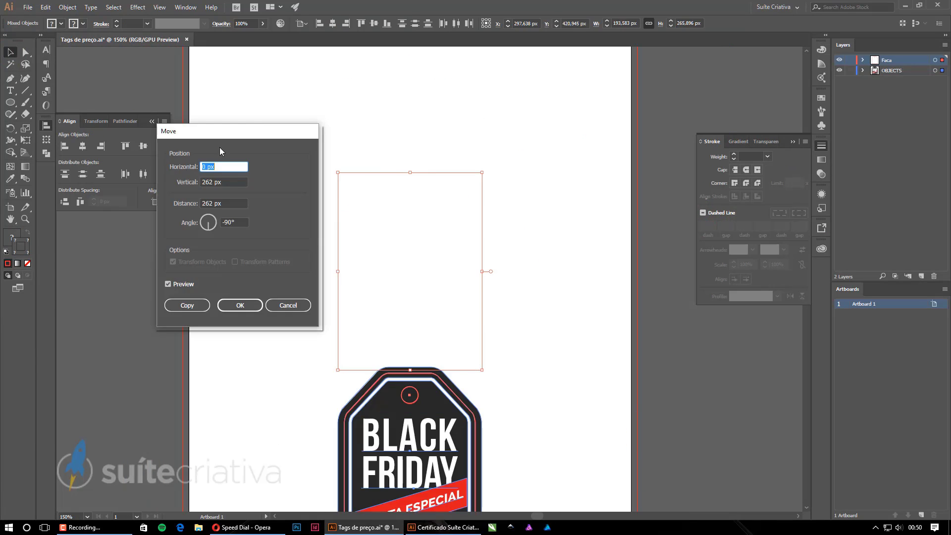
{"action": "key", "text": "Tab"}
{"action": "type", "text": "0"}
{"action": "key", "text": "shift+Tab"}
{"action": "type", "text": "70 mm"}
{"action": "key", "text": "Tab"}
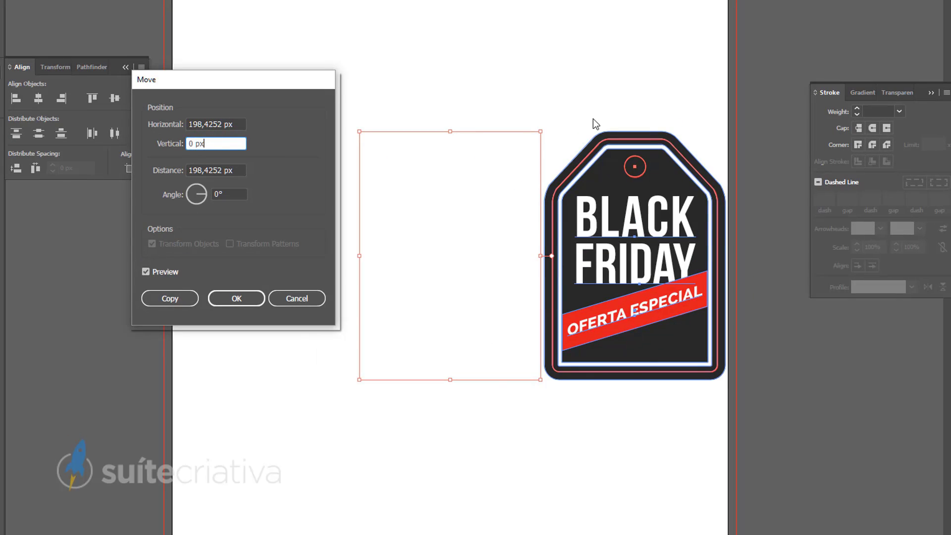
{"action": "key", "text": "alt+Return"}
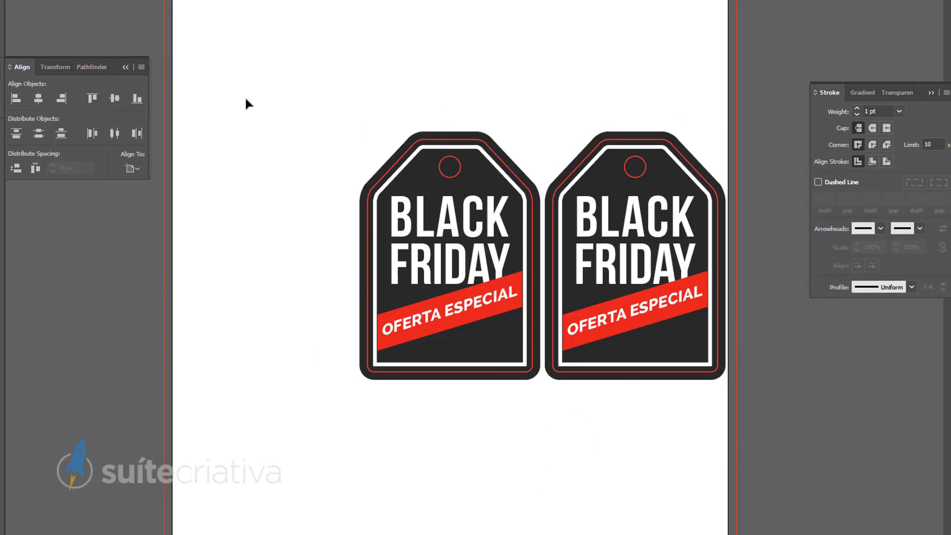
Step: Copy the tag to the opposite side of the original to complete a row of three tags
{"action": "right_click", "coordinate": [384, 240]}
{"action": "left_click", "coordinate": [639, 368]}
{"action": "key", "text": "alt+Return"}
Step: Copy the row of three tags with a vertical offset of -100 mm and repeat the copy to fill the artboard with three rows
{"action": "key", "text": "Return"}
{"action": "type", "text": "-100 mm"}
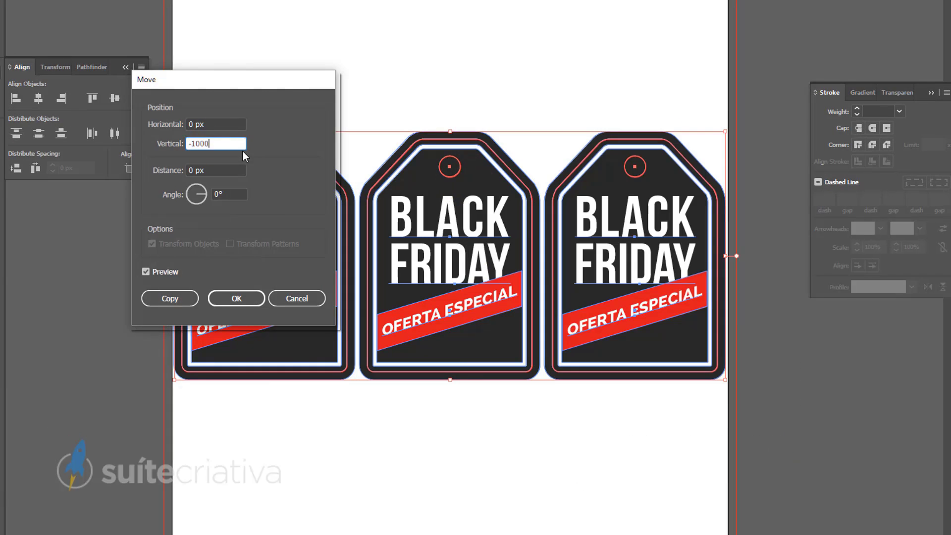
{"action": "key", "text": "alt+Return"}
{"action": "right_click", "coordinate": [282, 174]}
{"action": "left_click", "coordinate": [446, 293]}
{"action": "key", "text": "alt+Return"}
{"action": "key", "text": "ctrl+0"}
{"action": "left_click", "coordinate": [694, 372]}
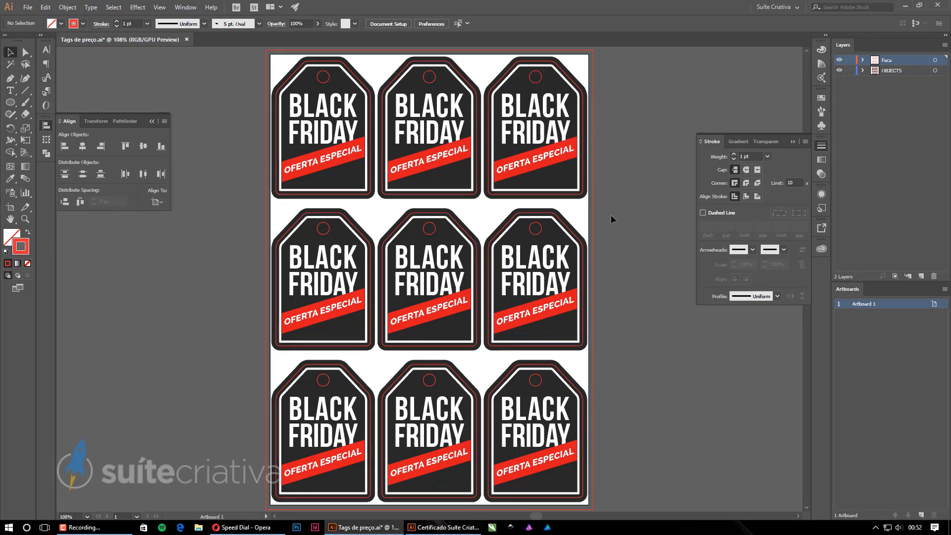
Step: Duplicate Artboard 1 with its tags, keeping only the printed artwork on the first artboard and only the Faca cut lines on the copy
{"action": "left_click", "coordinate": [840, 62]}
{"action": "left_click", "coordinate": [921, 514]}
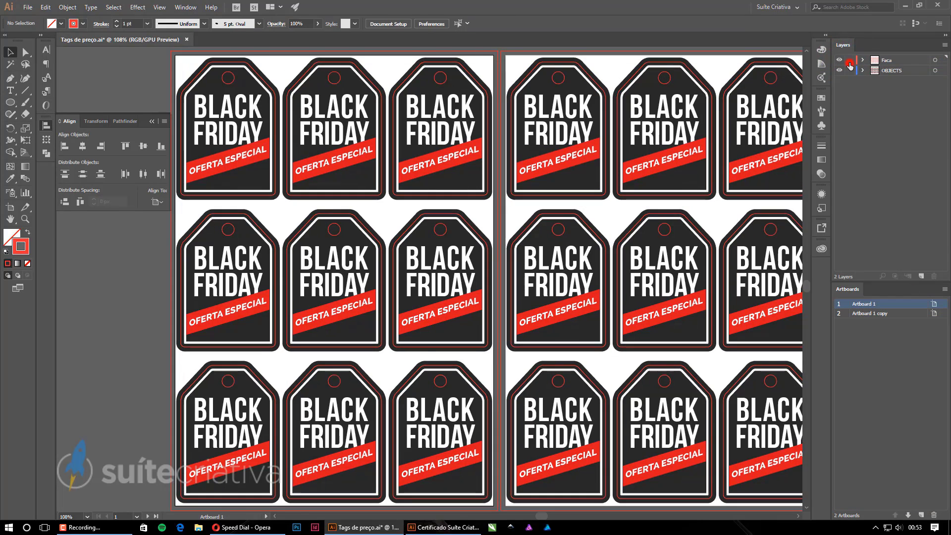
{"action": "left_click", "coordinate": [848, 68]}
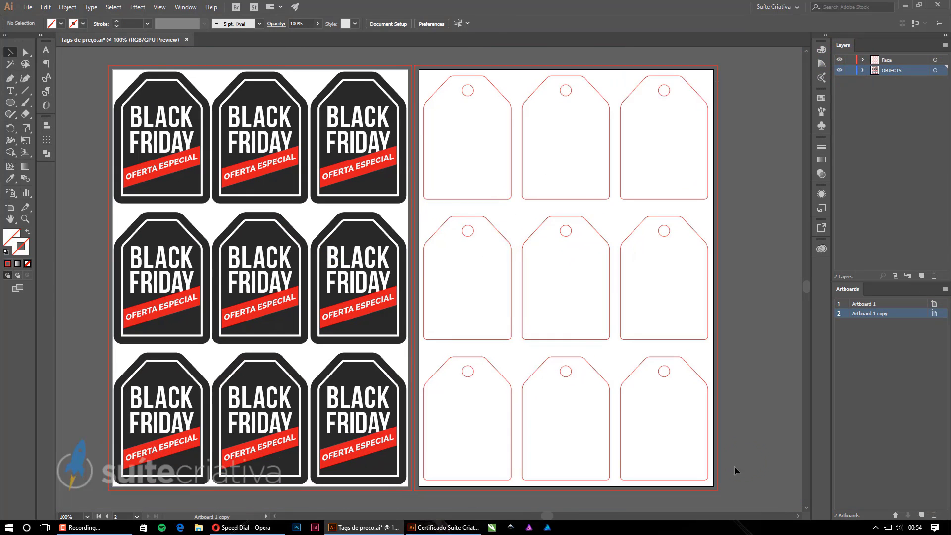
{"action": "left_click", "coordinate": [736, 470]}
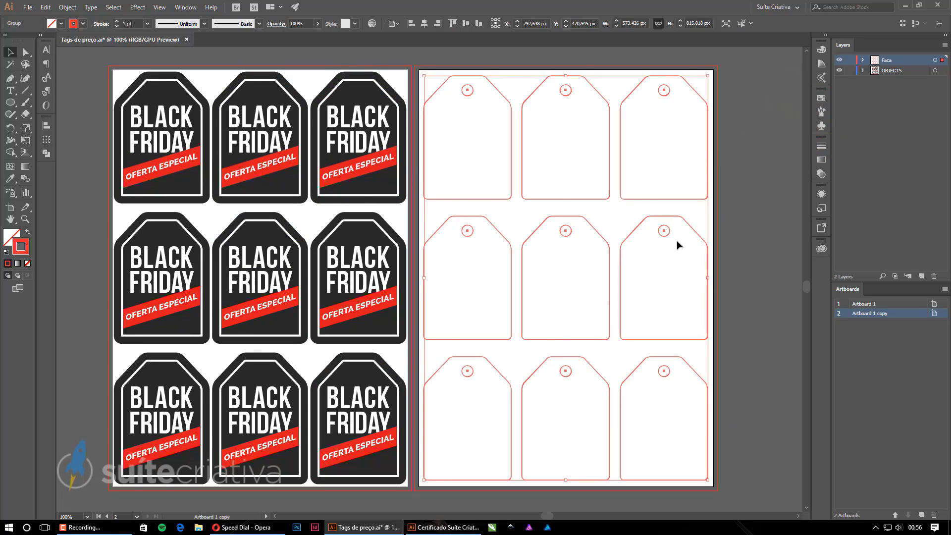
Step: Try to move the cut lines from the second artboard over the printed tags on the first
{"action": "mouse_move", "coordinate": [677, 244]}
{"action": "left_mouse_down"}
{"action": "mouse_move", "coordinate": [547, 239]}
{"action": "mouse_move", "coordinate": [403, 95]}
{"action": "left_mouse_up"}
{"action": "key", "text": "ctrl+z"}
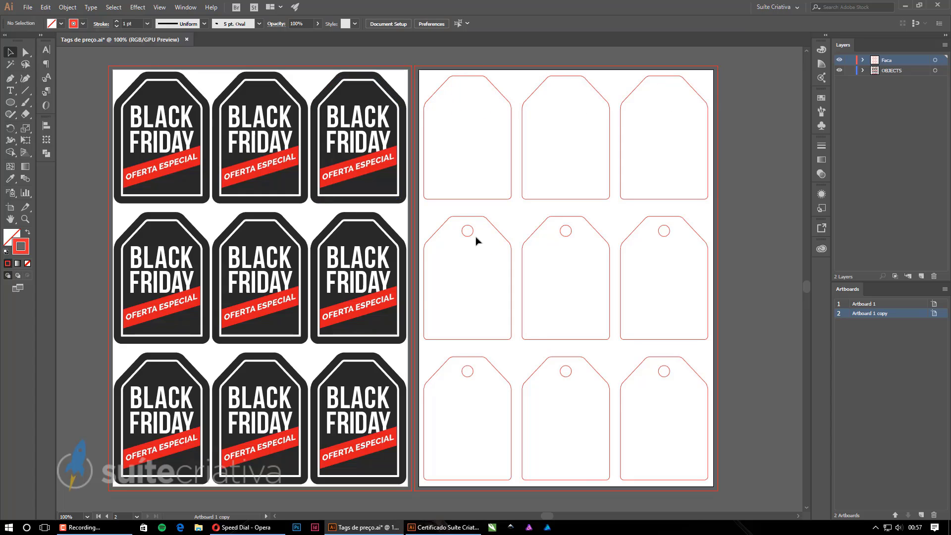
{"action": "left_click", "coordinate": [714, 197]}
Step: Save the tags as Final - Tags de preço.pdf with the PDF/X-1a:2001 preset, trim marks and document bleed settings, and start saving a copy
{"action": "key", "text": "p"}
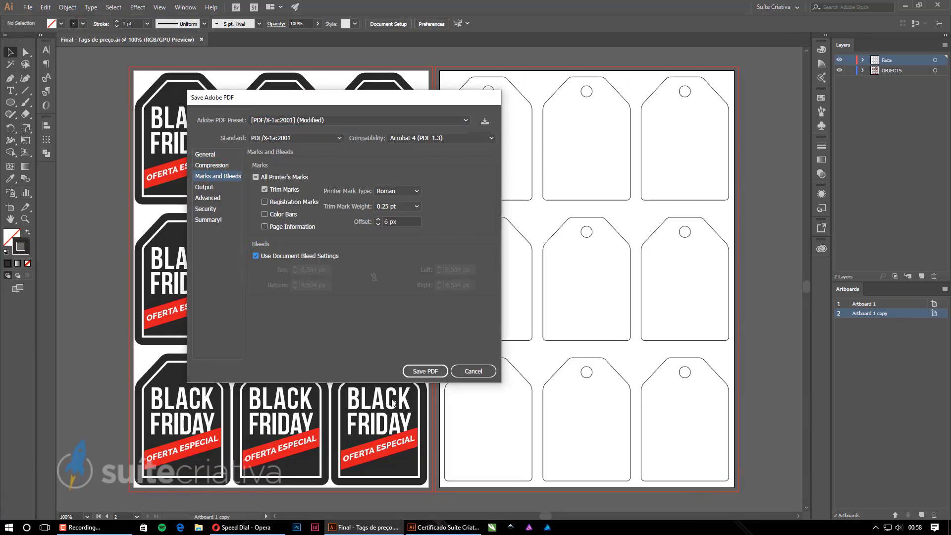
{"action": "left_click", "coordinate": [91, 7]}
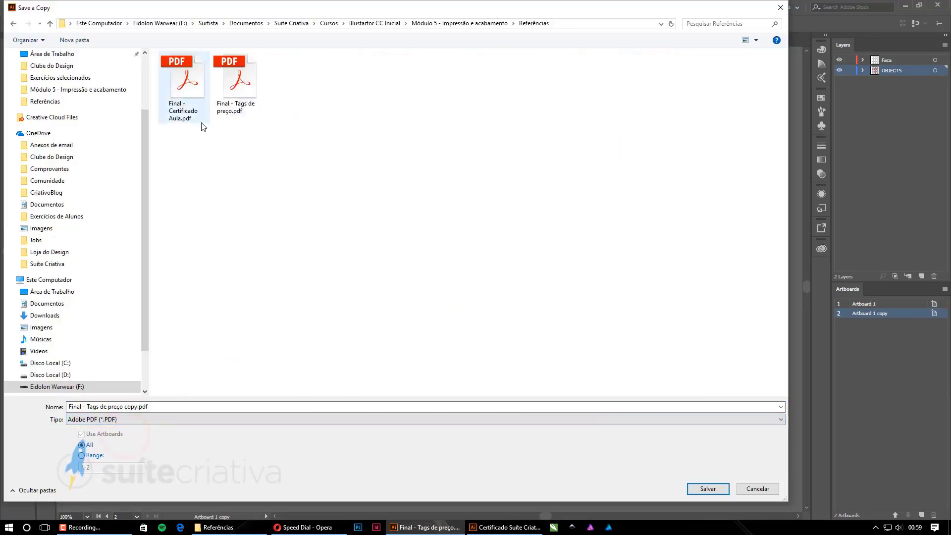